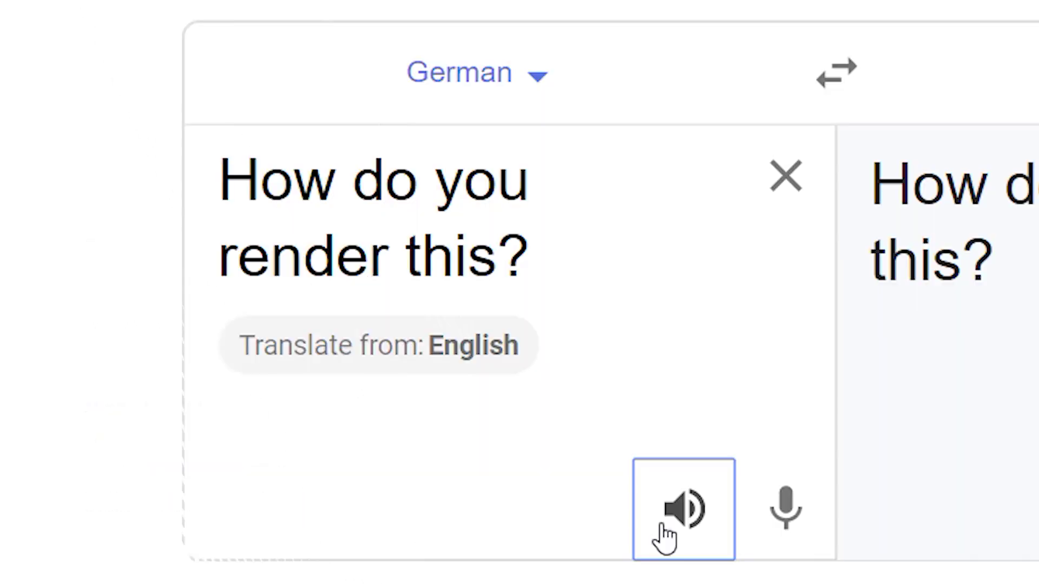
# Play the spoken audio of 'How do you render this?' in Google Translate
pyautogui.click(666, 538)
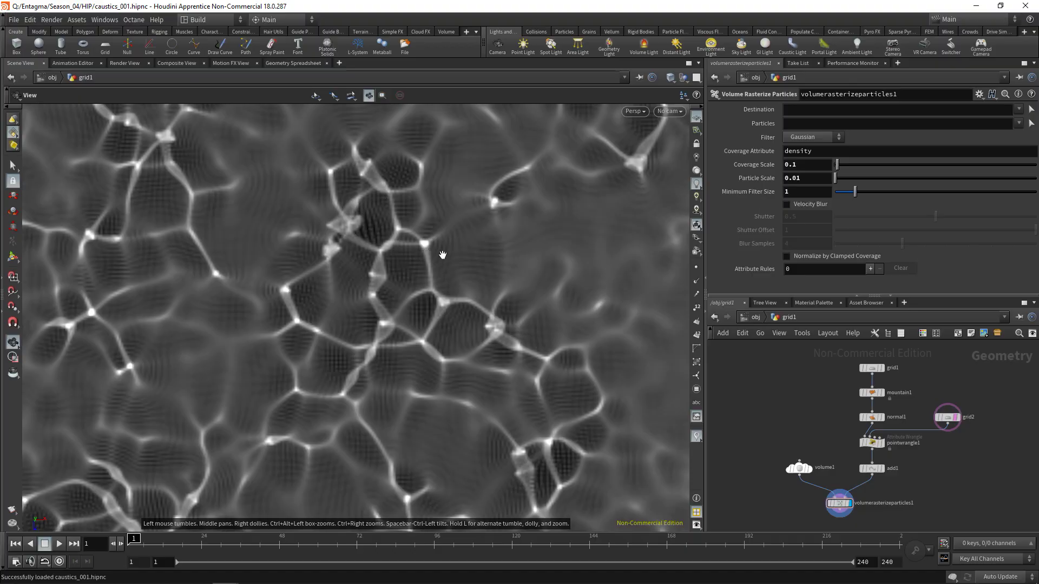
# Zoom out and pan until the whole caustics grid tile sits centered in the viewport
pyautogui.scroll(-5, 491, 257)
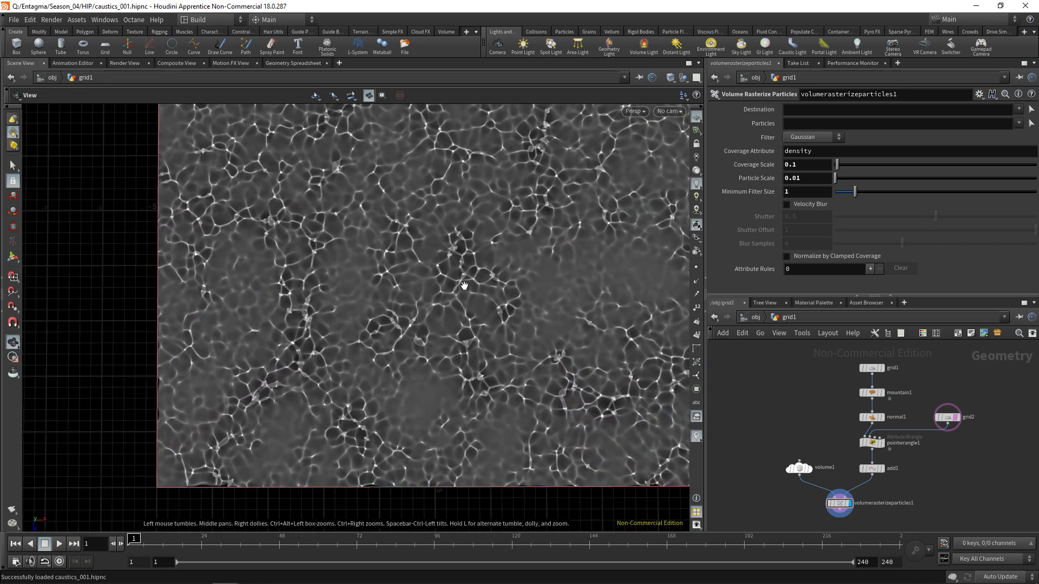
pyautogui.scroll(-3, 436, 324)
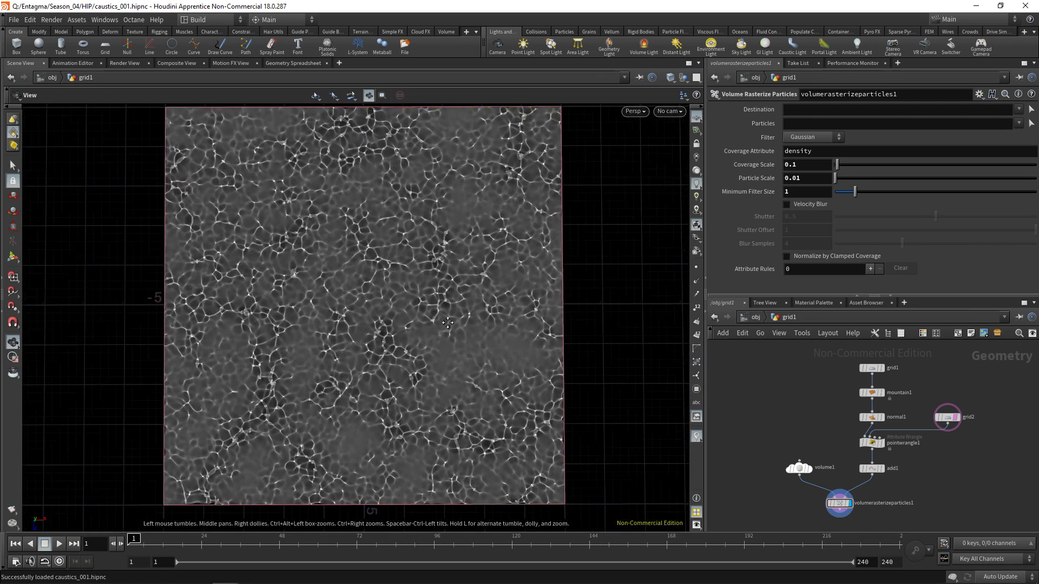
pyautogui.moveTo(451, 325); pyautogui.dragTo(449, 330, button='middle')
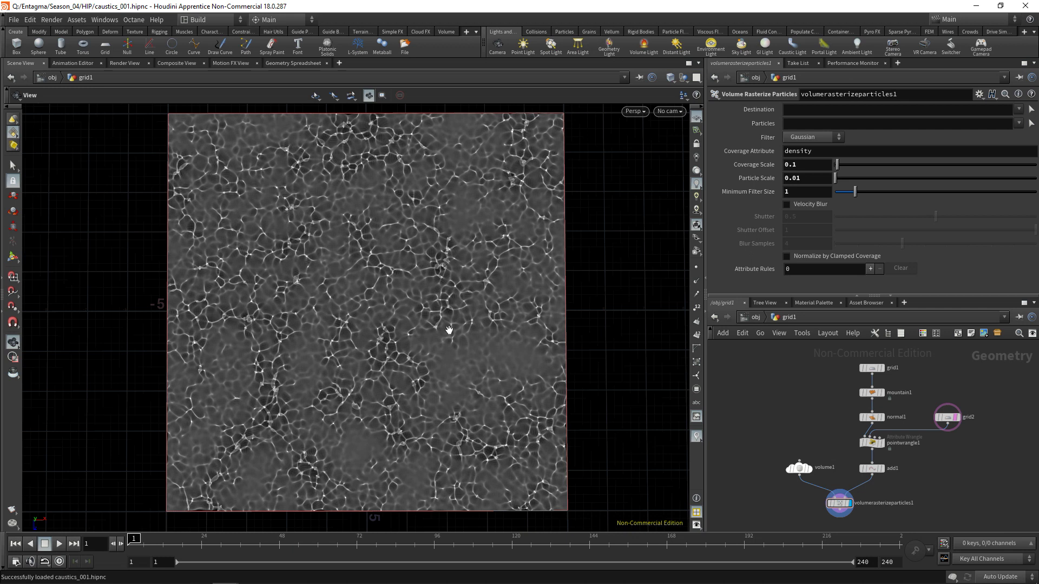
# Add a null wired from volumerasterizeparticles1, rename it OUT_Caustics, and position it below
pyautogui.moveTo(947, 494); pyautogui.dragTo(923, 426, button='middle')
pyautogui.press('Tab')
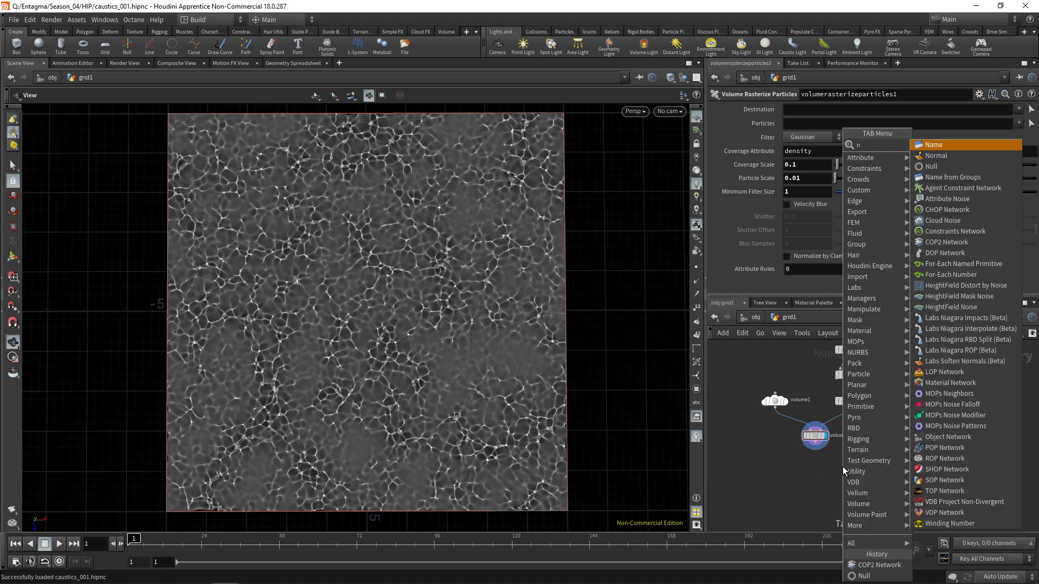
pyautogui.write('null')
pyautogui.press('Return')
pyautogui.click(843, 467)
pyautogui.scroll(2, 843, 469)
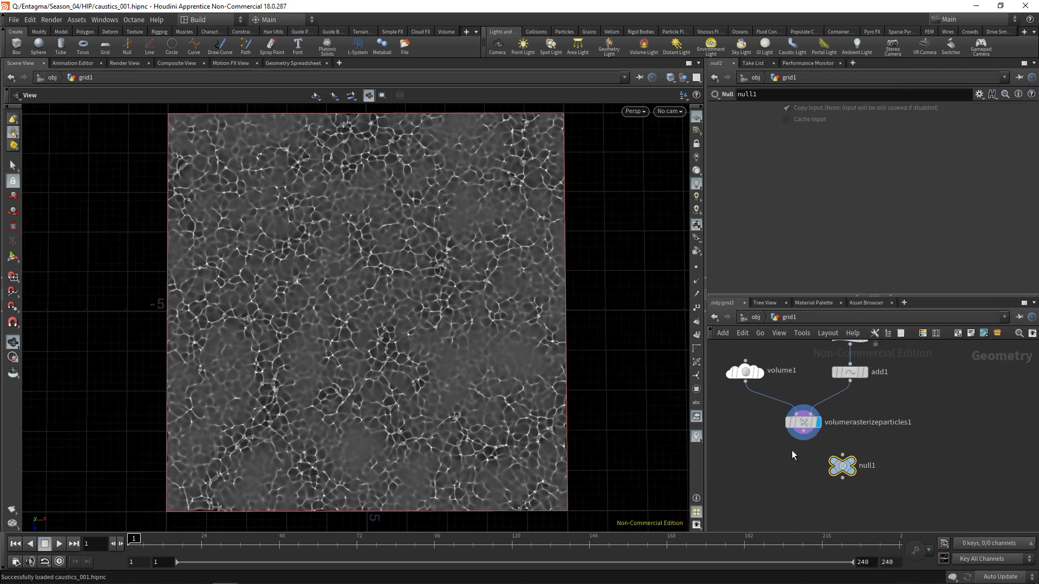
pyautogui.click(805, 440)
pyautogui.click(843, 456)
pyautogui.doubleClick(866, 466)
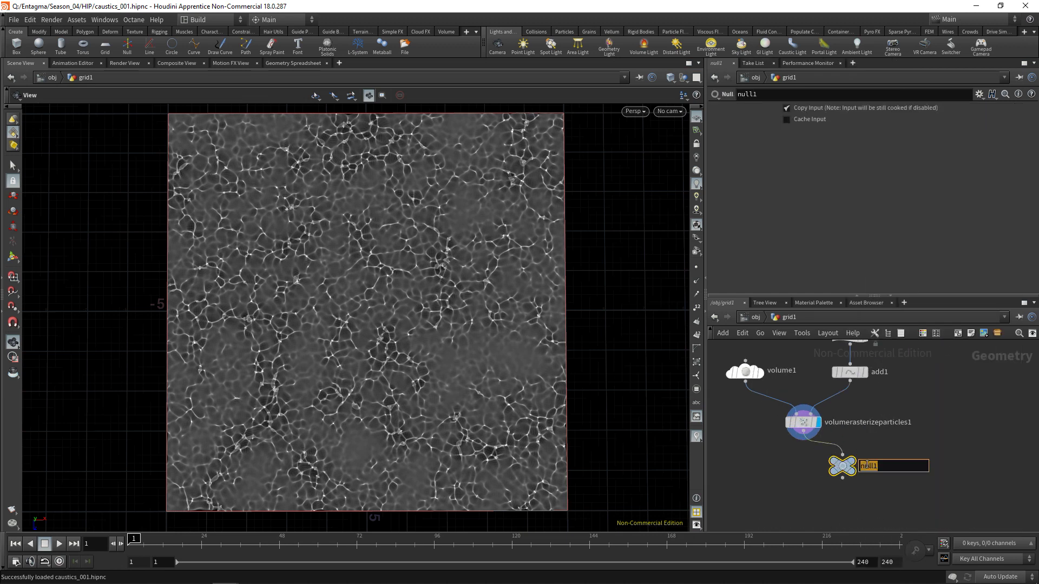
pyautogui.write('OUT_Caustics')
pyautogui.press('Return')
pyautogui.moveTo(841, 472); pyautogui.dragTo(802, 472)
# Add a COP2 Network, cop2net1, beside OUT_Caustics
pyautogui.press('Tab')
pyautogui.write('cop')
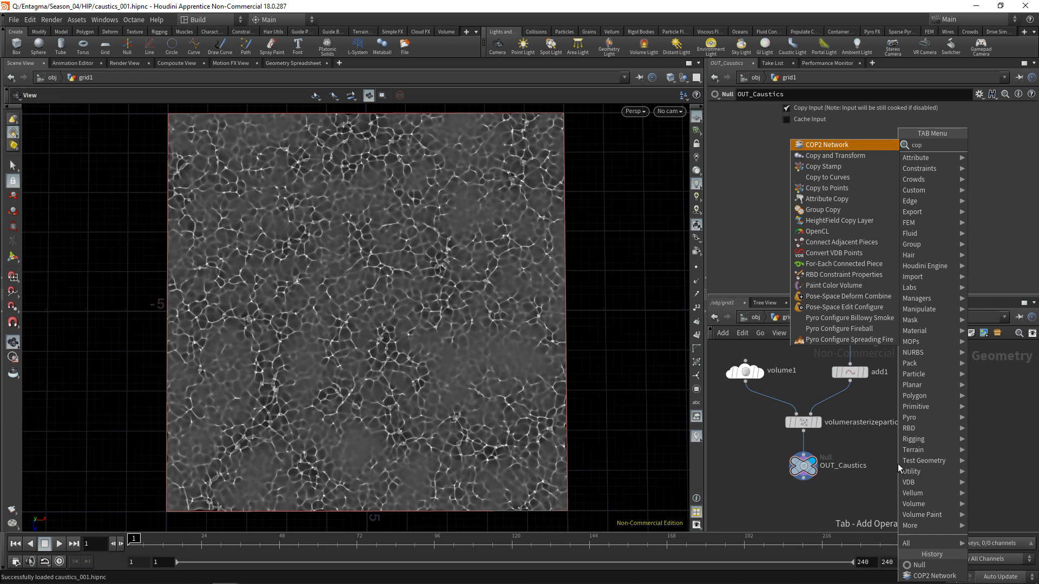
pyautogui.press('Return')
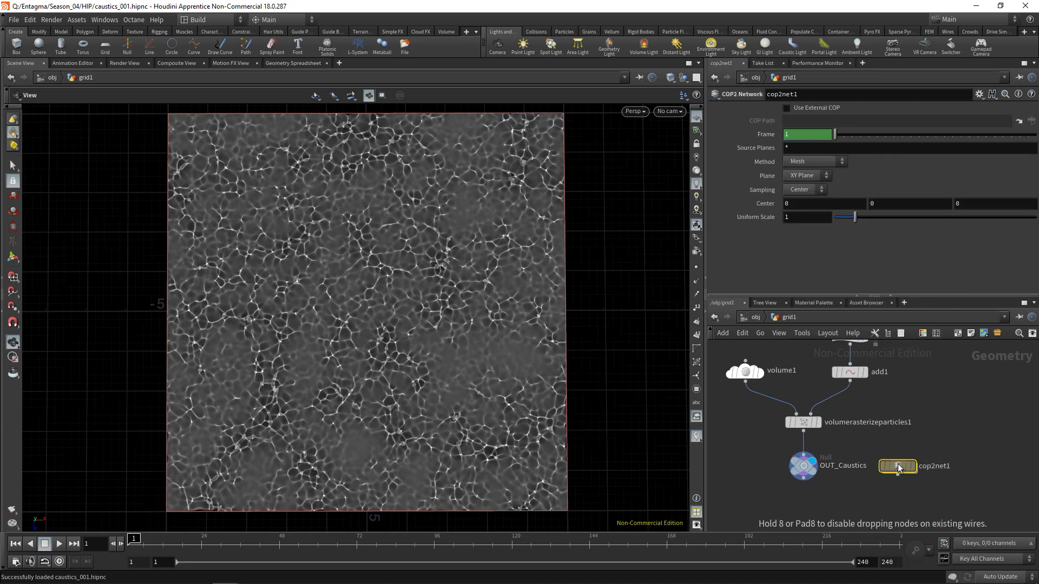
pyautogui.click(899, 468)
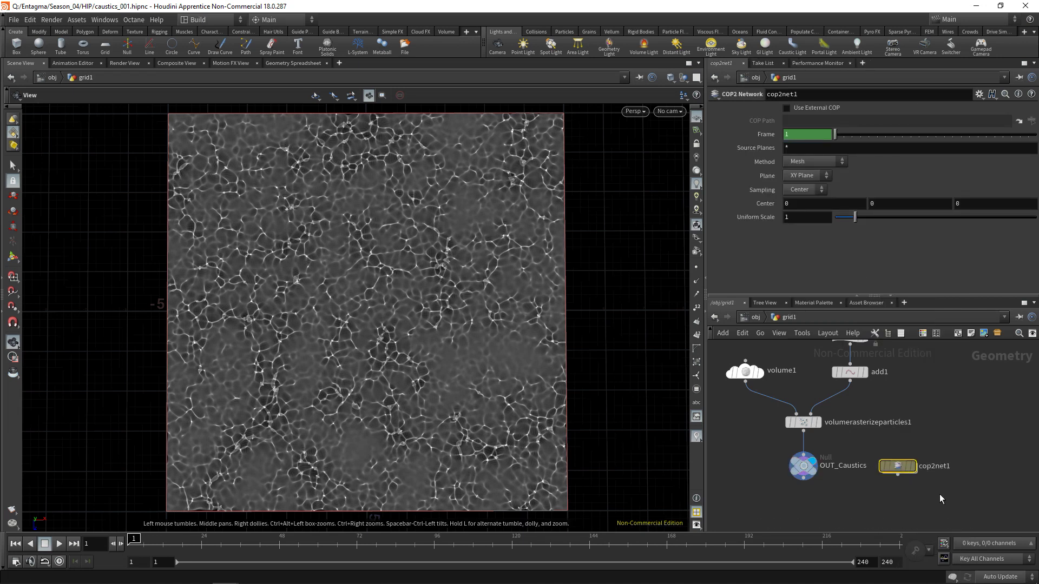
# Inside cop2net1, add a SOP Import node sourcing OUT_Caustics
pyautogui.doubleClick(898, 466)
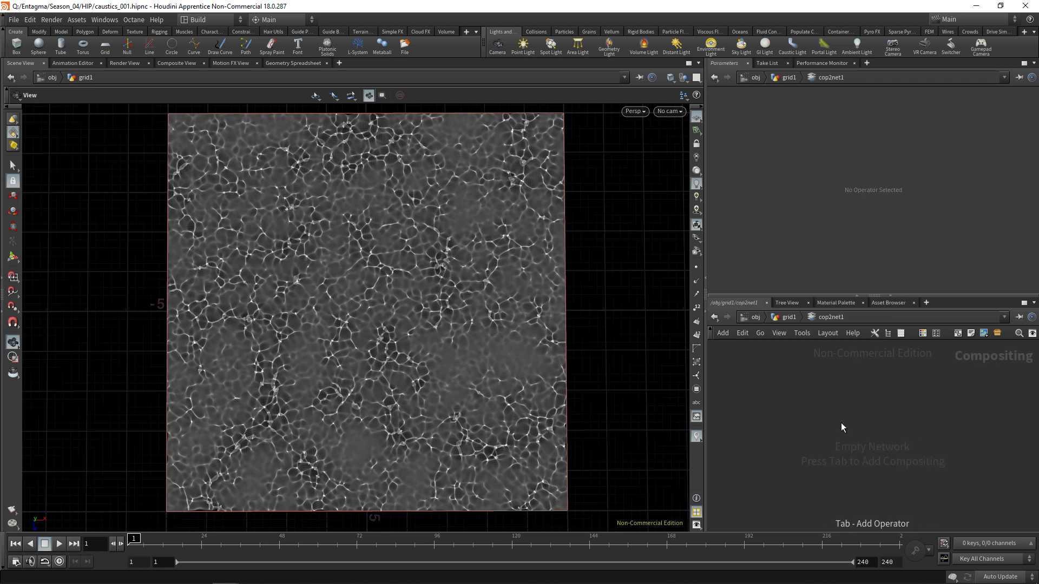
pyautogui.press('Tab')
pyautogui.write('sopim')
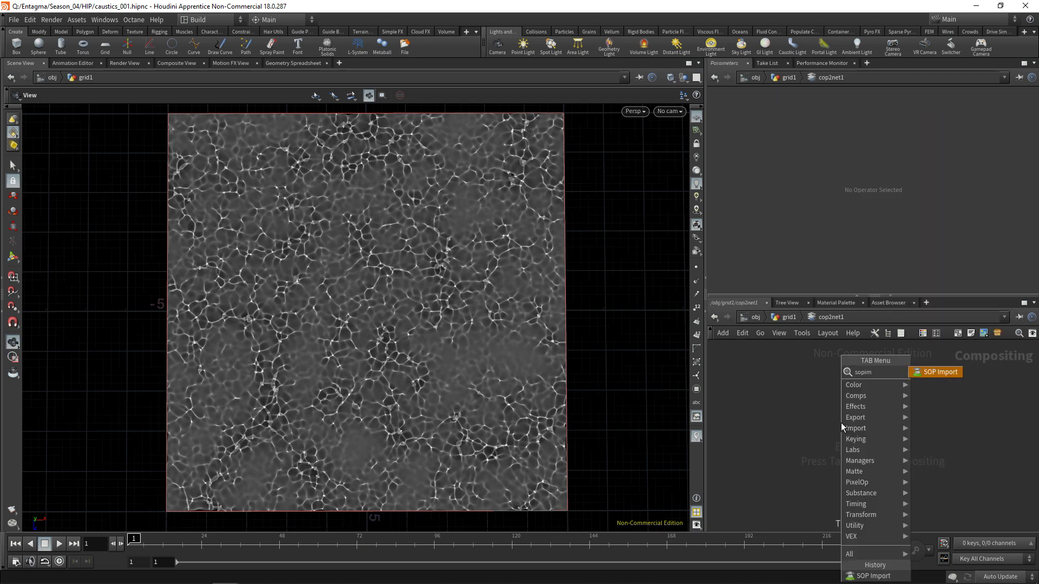
pyautogui.press('Return')
pyautogui.click(841, 423)
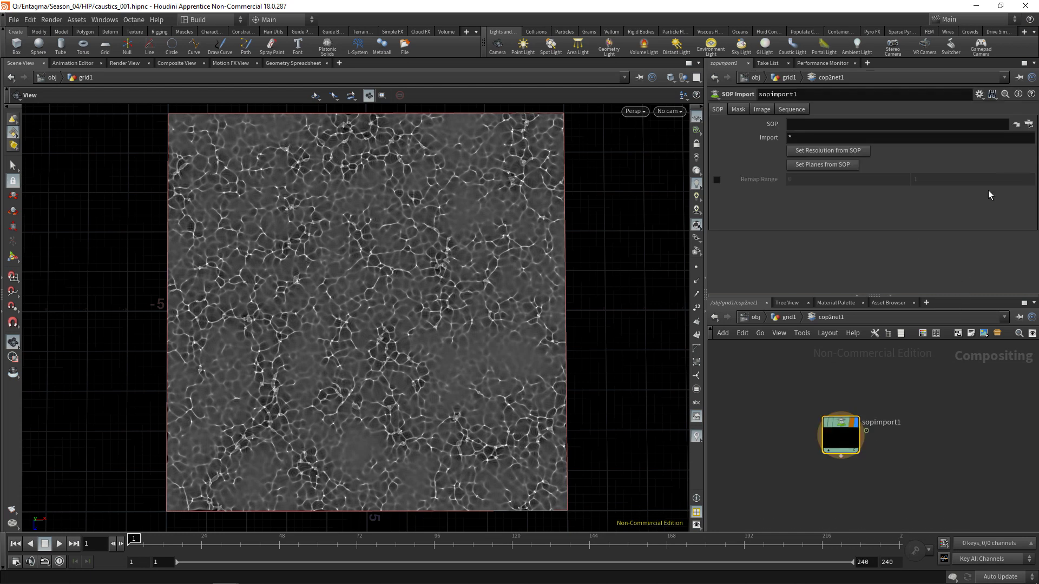
pyautogui.click(1028, 125)
pyautogui.doubleClick(931, 76)
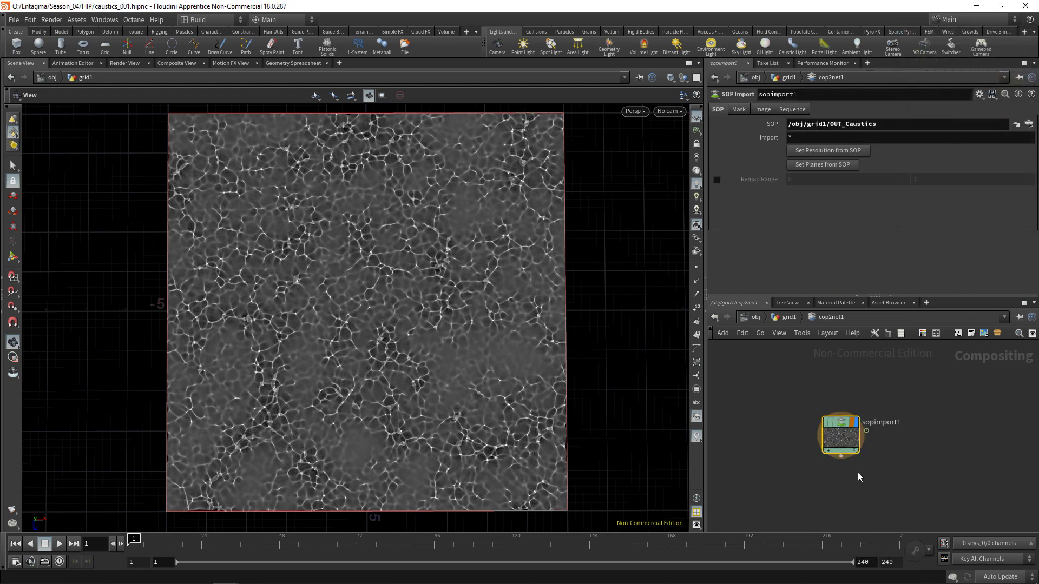
# Show the image in Composite View, set resolution from SOP, and override the size to 720x720
pyautogui.click(179, 63)
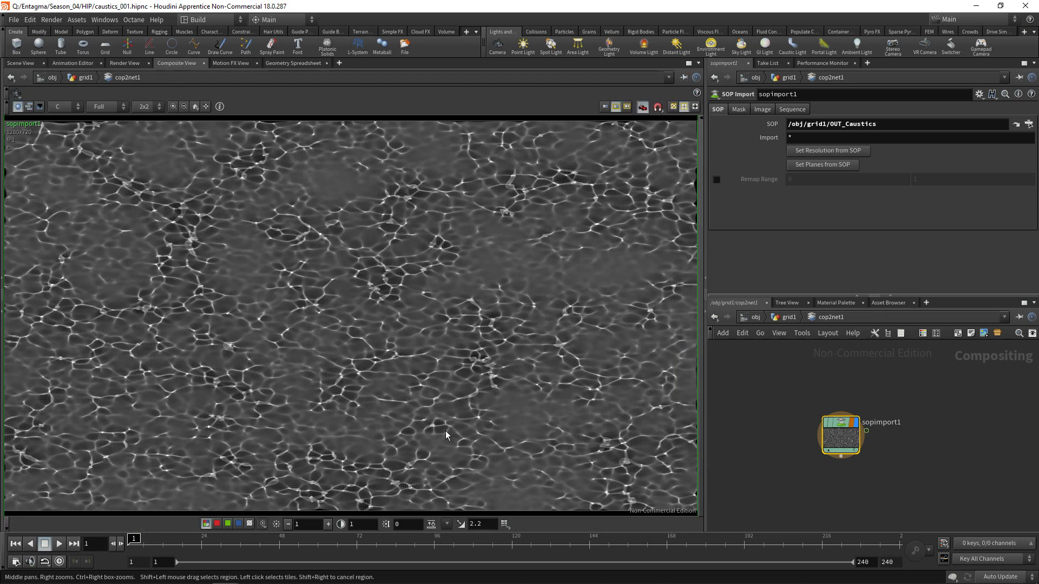
pyautogui.click(858, 152)
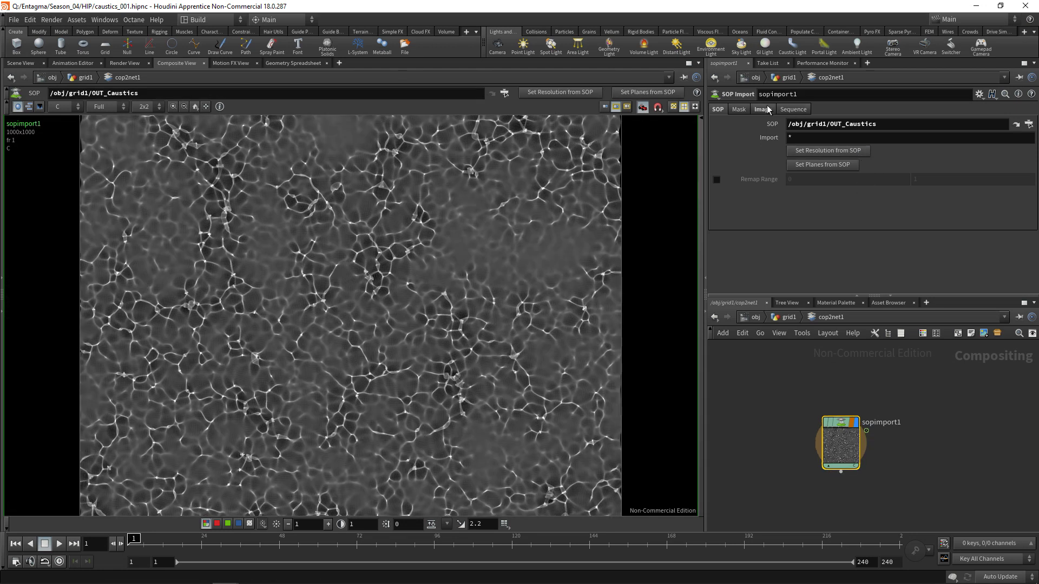
pyautogui.click(758, 110)
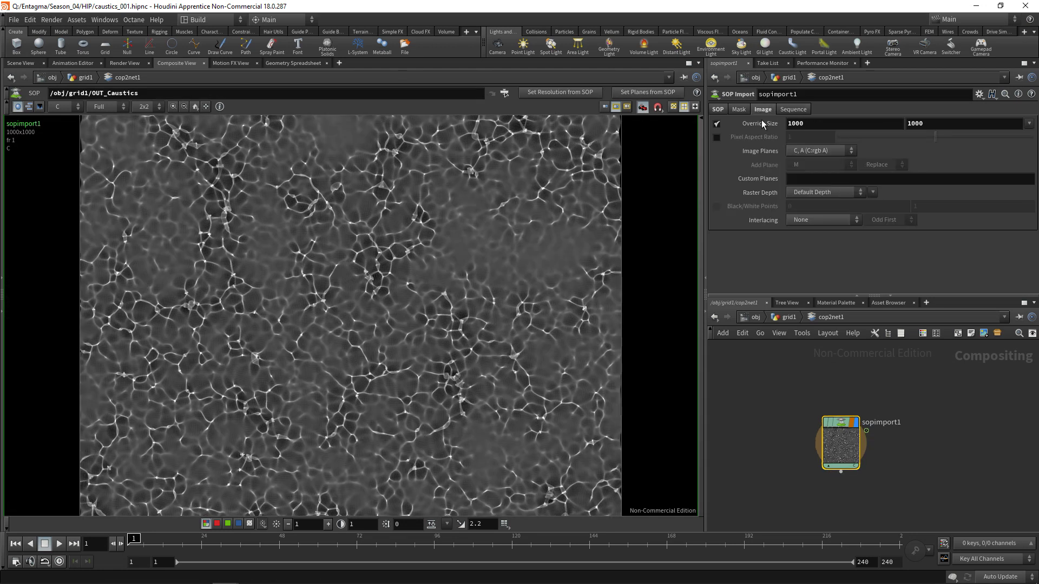
pyautogui.click(808, 129)
pyautogui.write('720')
pyautogui.press('Tab')
pyautogui.write('720')
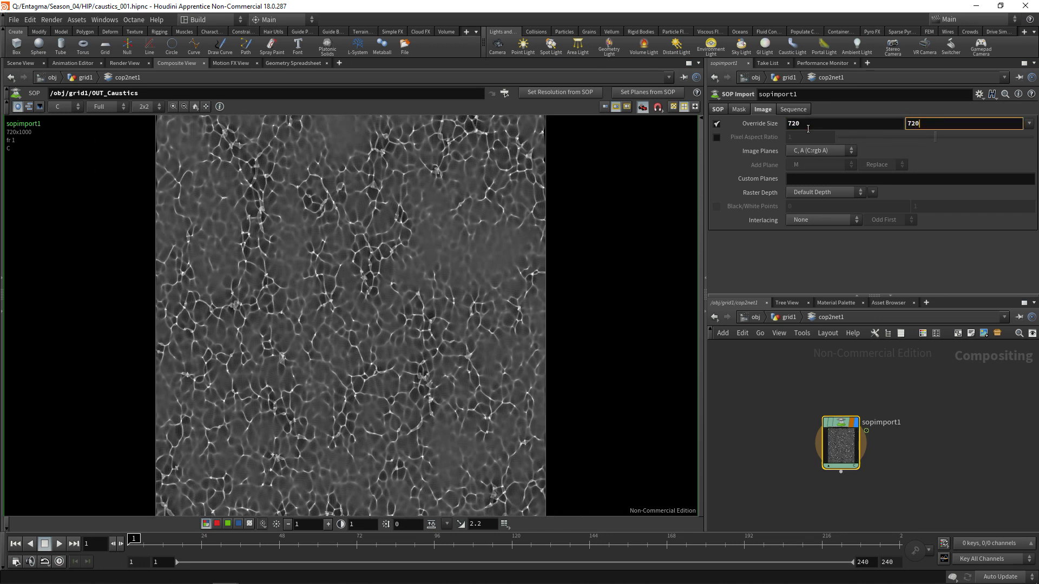
pyautogui.press('Return')
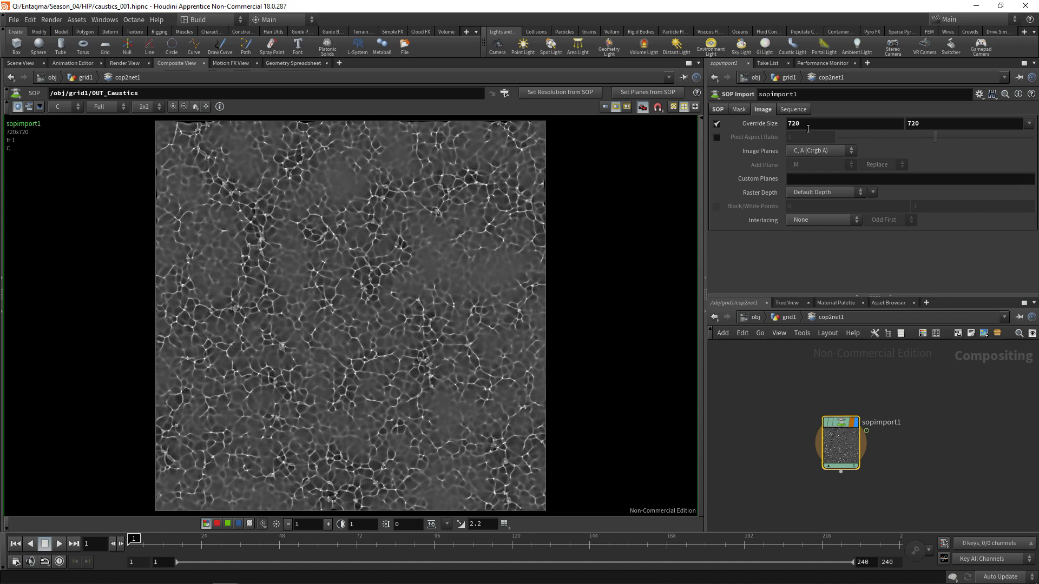
# Check sopimport1's image info, then add and undo a stray Delete node
pyautogui.middleClick(847, 403)
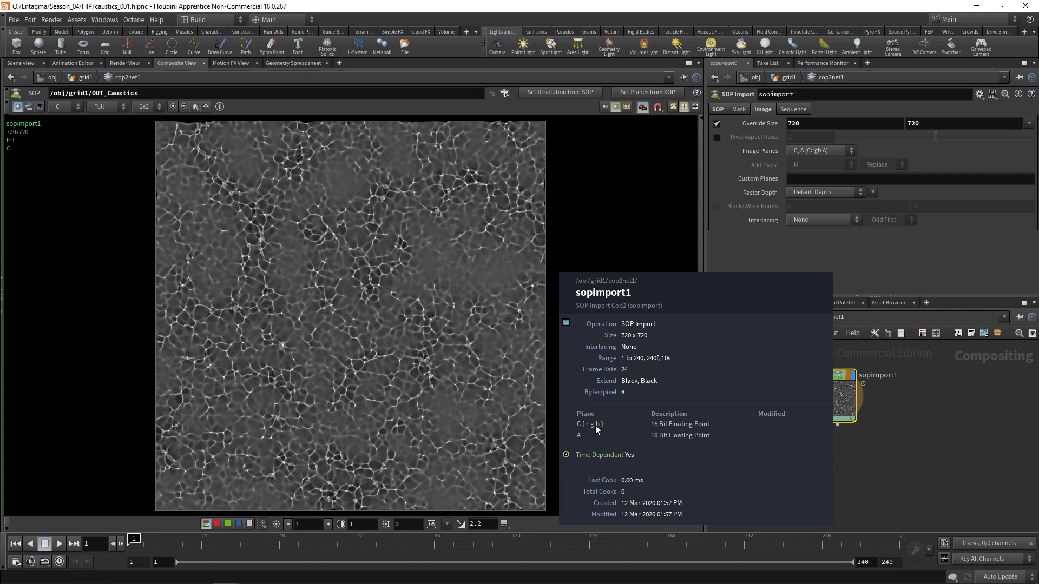
pyautogui.press('Tab')
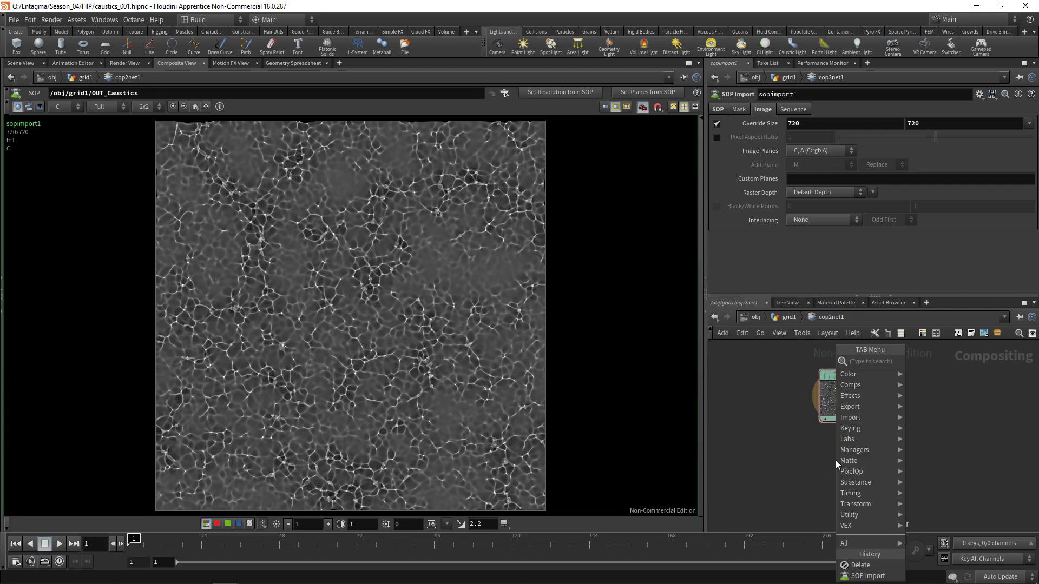
pyautogui.write('del')
pyautogui.press('Return')
pyautogui.click(835, 460)
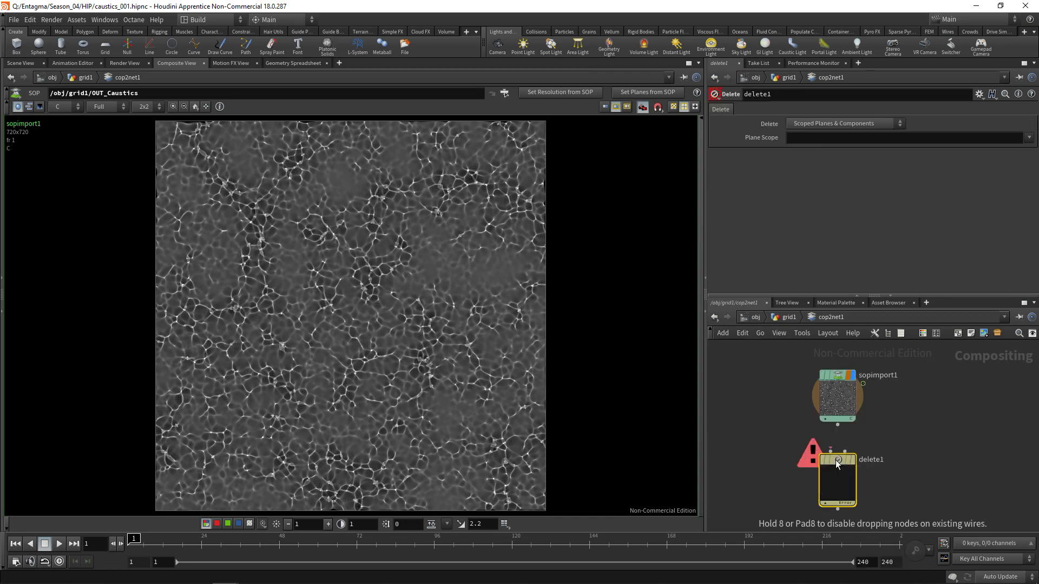
pyautogui.hotkey('ctrl', 'z')
# Add rop_comp1 fed by sopimport1, with Plane Scope reduced to C only
pyautogui.press('Tab')
pyautogui.write('rop')
pyautogui.press('Return')
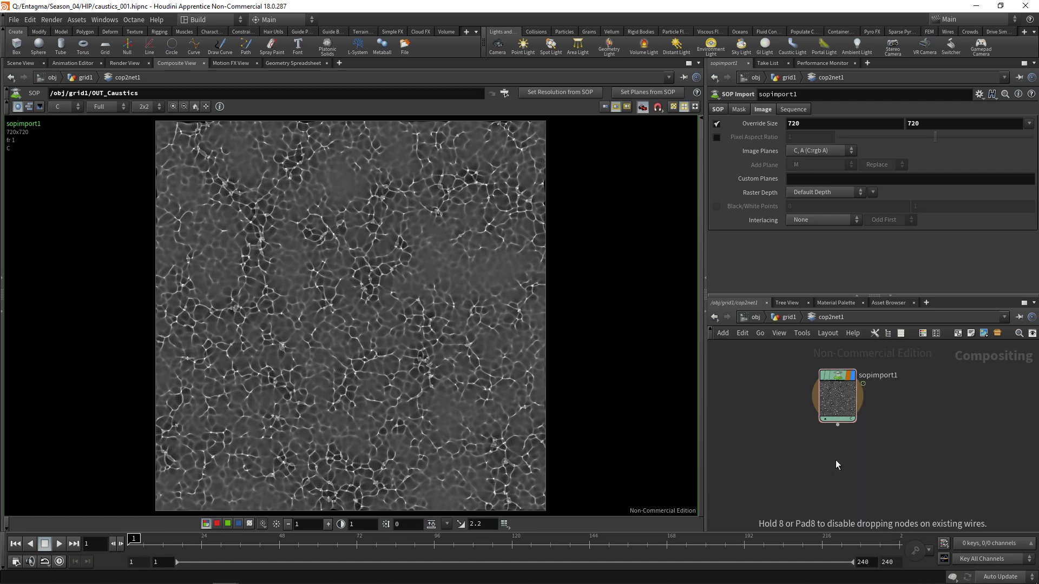
pyautogui.click(836, 460)
pyautogui.click(840, 453)
pyautogui.click(840, 454)
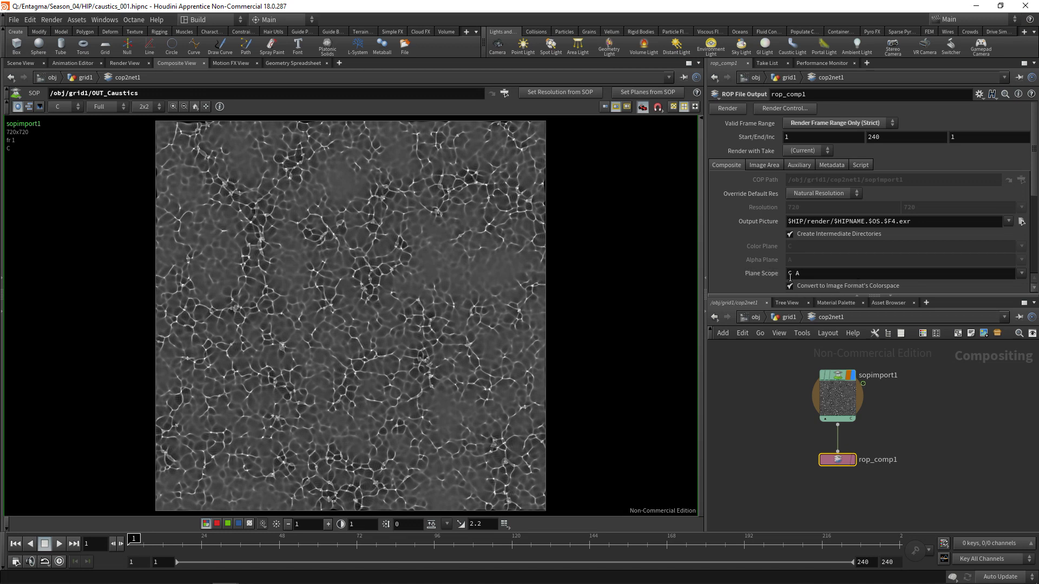
pyautogui.click(813, 276)
pyautogui.press('BackSpace')
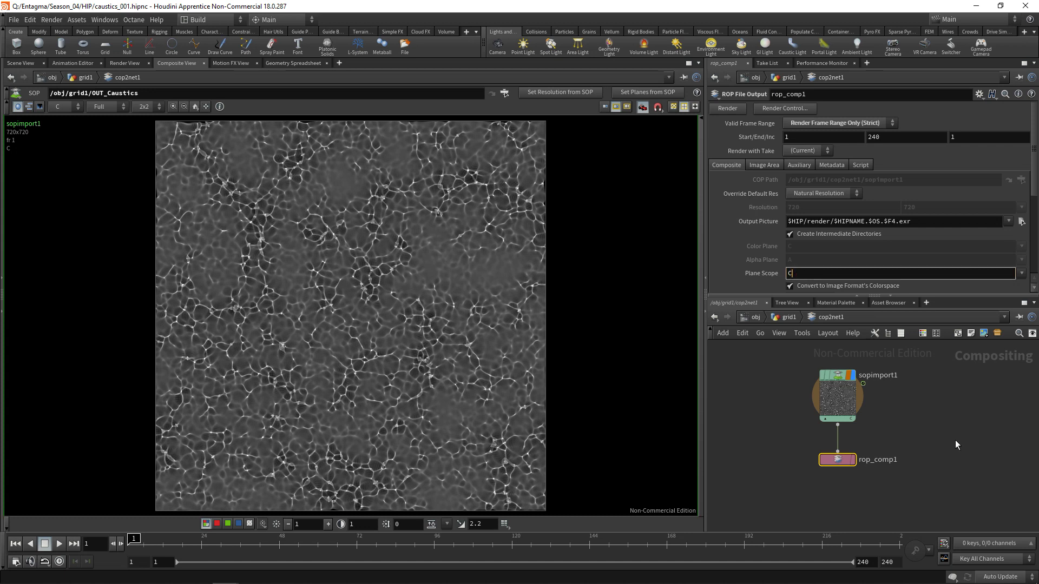
pyautogui.click(957, 445)
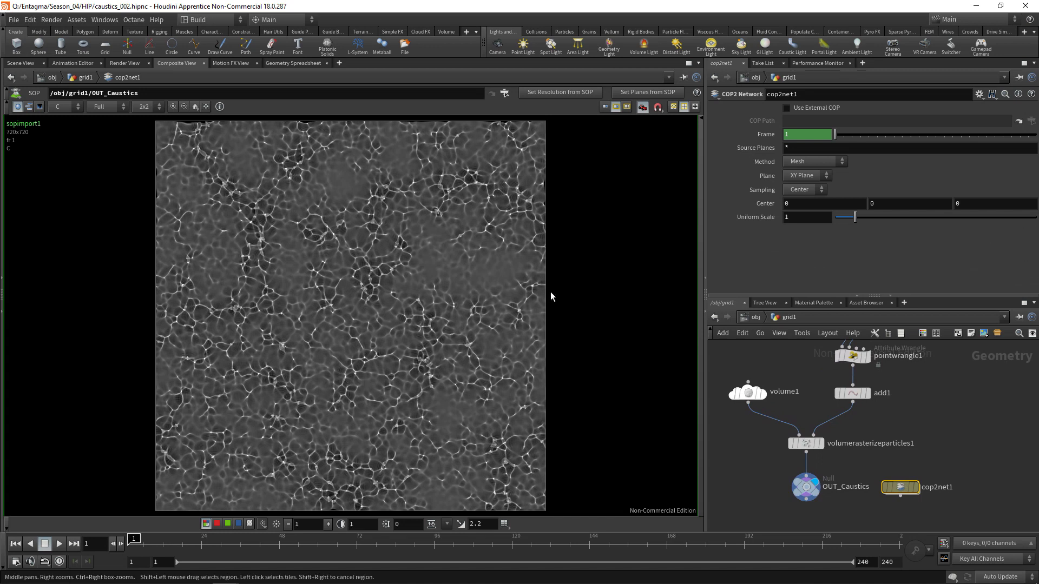
# Animate mountain1's noise Y offset with the expression $FF * 0.03
pyautogui.click(21, 65)
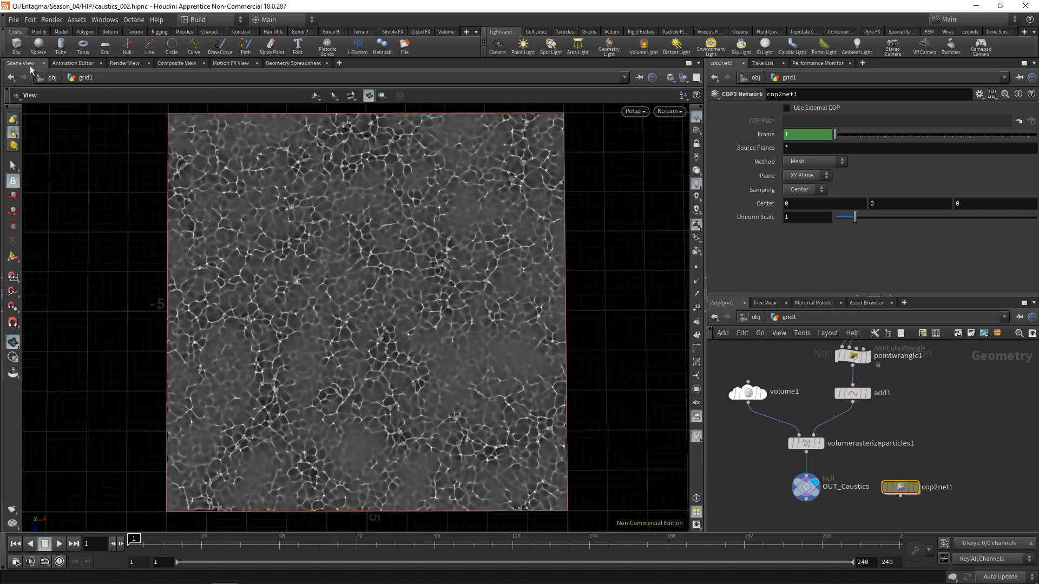
pyautogui.moveTo(804, 397); pyautogui.dragTo(866, 388)
pyautogui.click(879, 176)
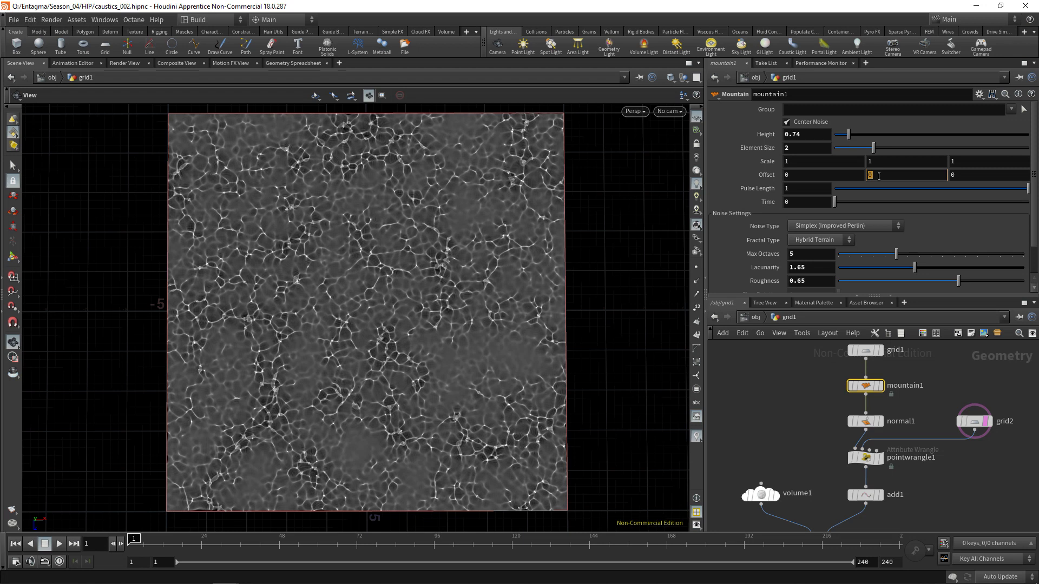
pyautogui.write('$FF*')
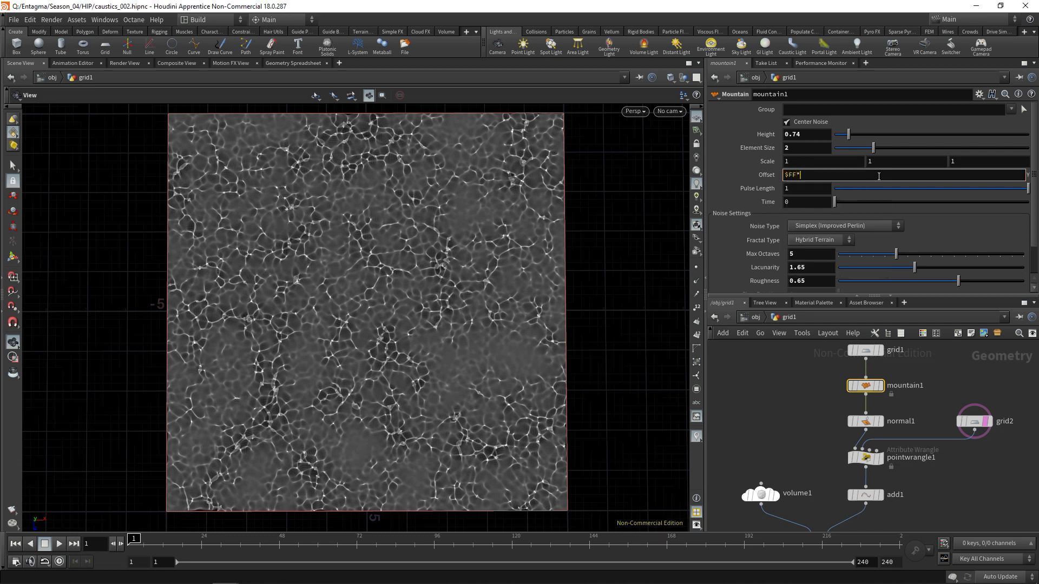
pyautogui.write('0.01')
pyautogui.press('Left')
pyautogui.press('Left')
pyautogui.press('Left')
pyautogui.press('Right')
pyautogui.press('Return')
# Preview the moving caustics animation, then go back inside cop2net1
pyautogui.click(59, 544)
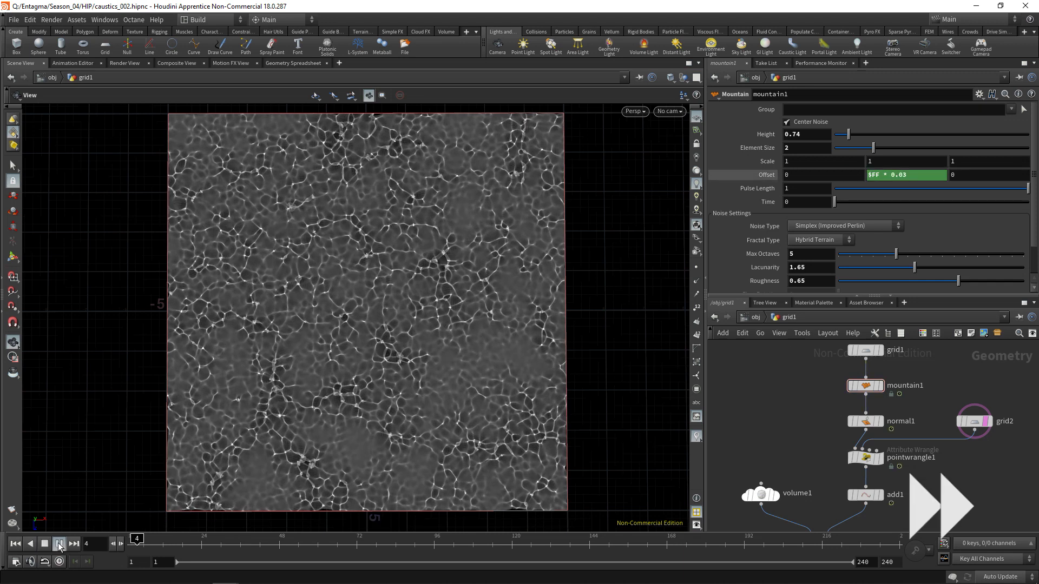
pyautogui.click(60, 544)
pyautogui.scroll(-3, 844, 379)
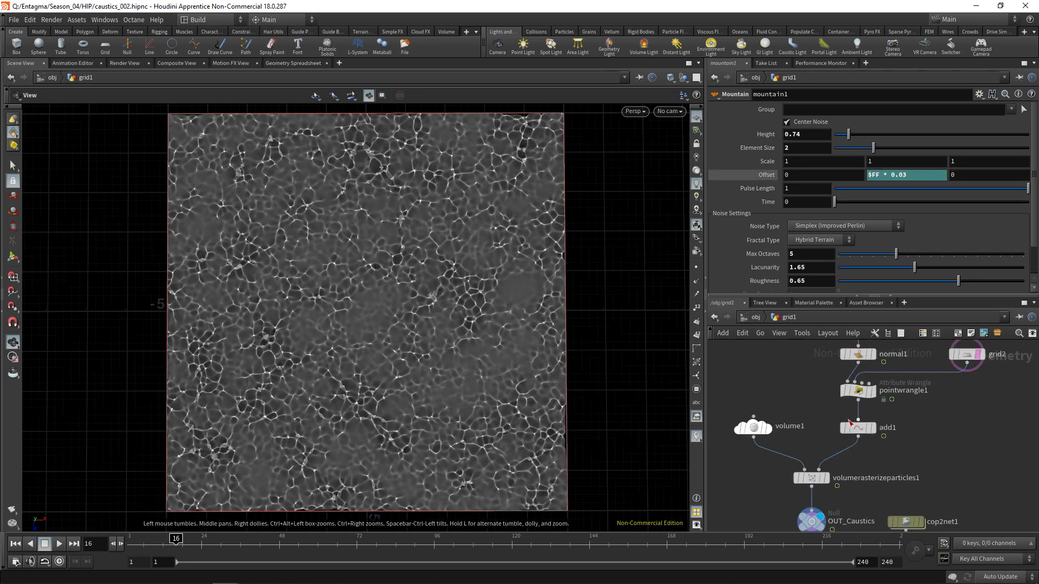
pyautogui.scroll(3, 851, 470)
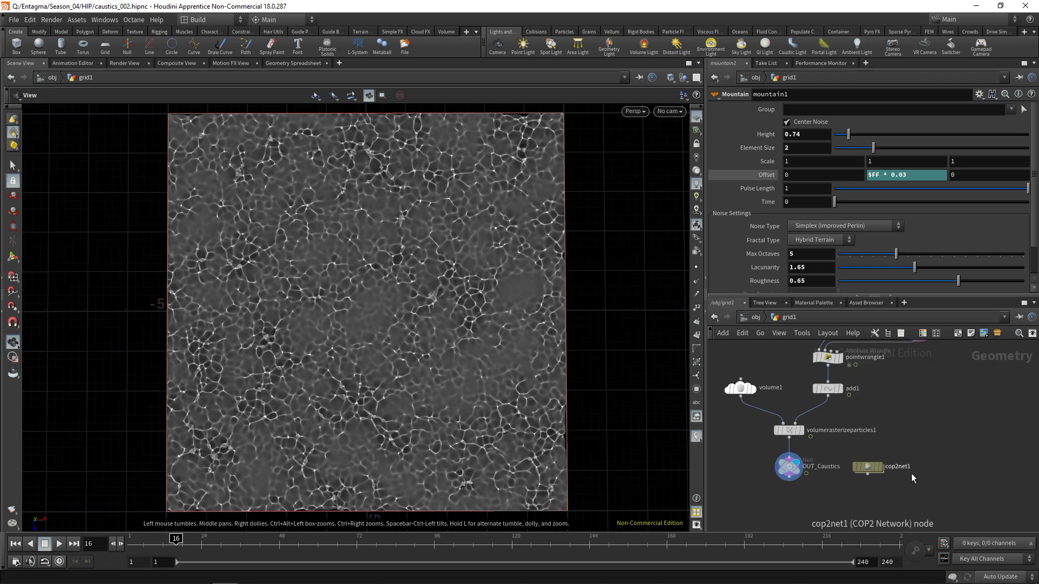
pyautogui.doubleClick(850, 470)
# View the composited caustics image and play back the animation from frame 1
pyautogui.click(172, 66)
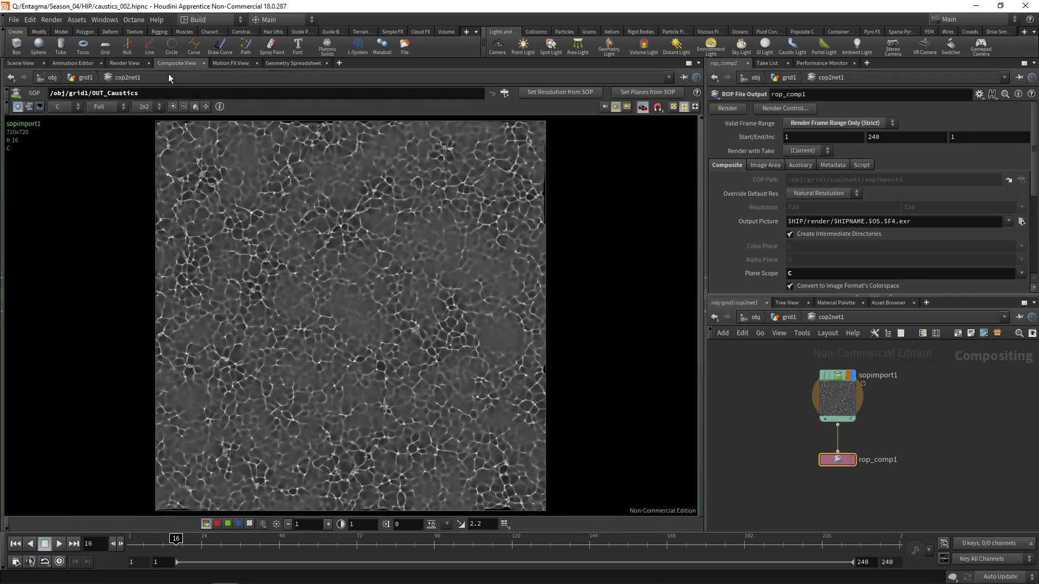
pyautogui.click(60, 543)
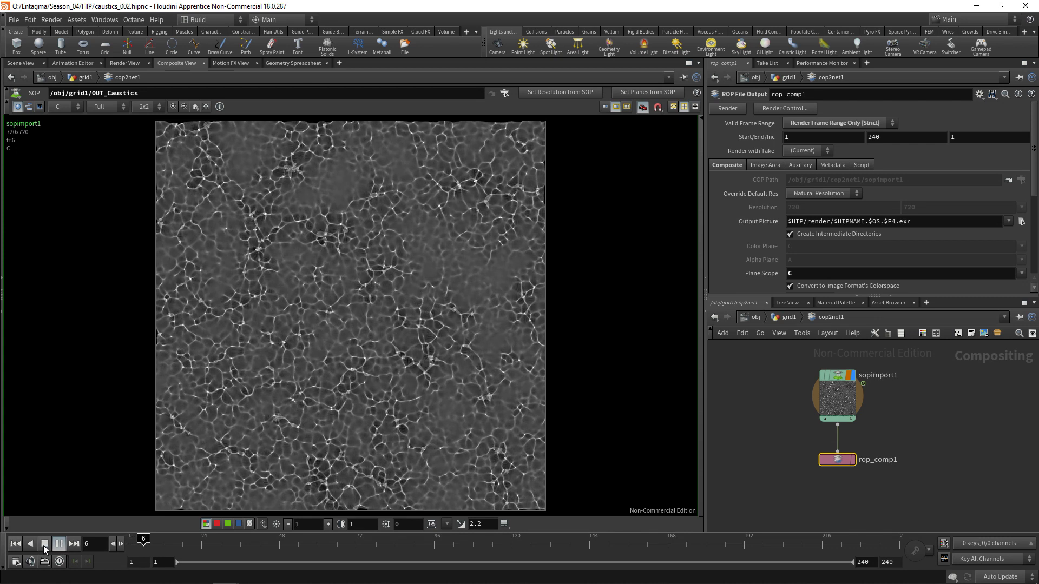
pyautogui.click(45, 546)
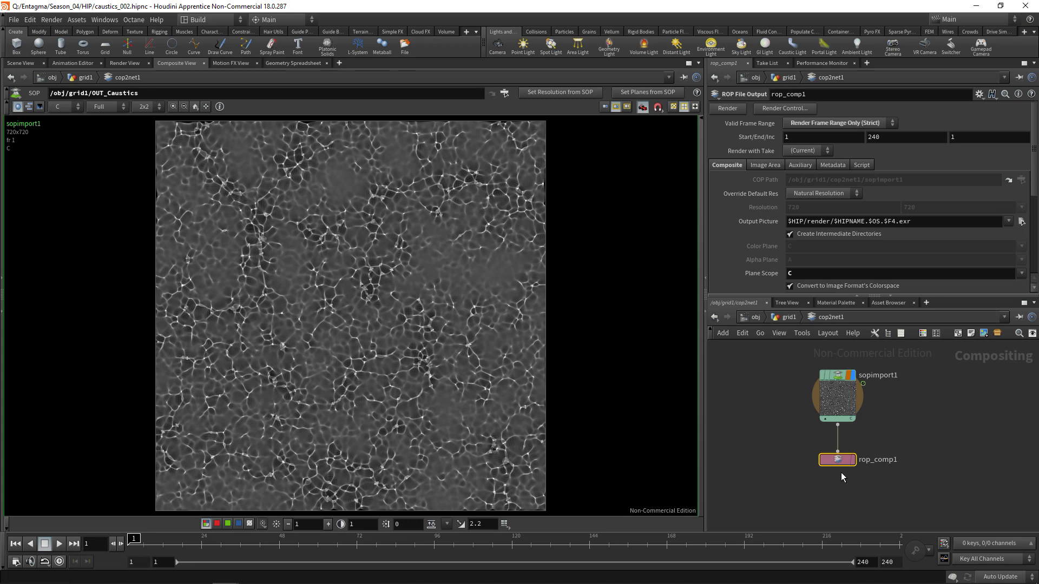
# Set the output to $HIP/render/$HIPNAME/$HIPNAME.$OS.$F4.exr, save, and render all frames
pyautogui.click(845, 222)
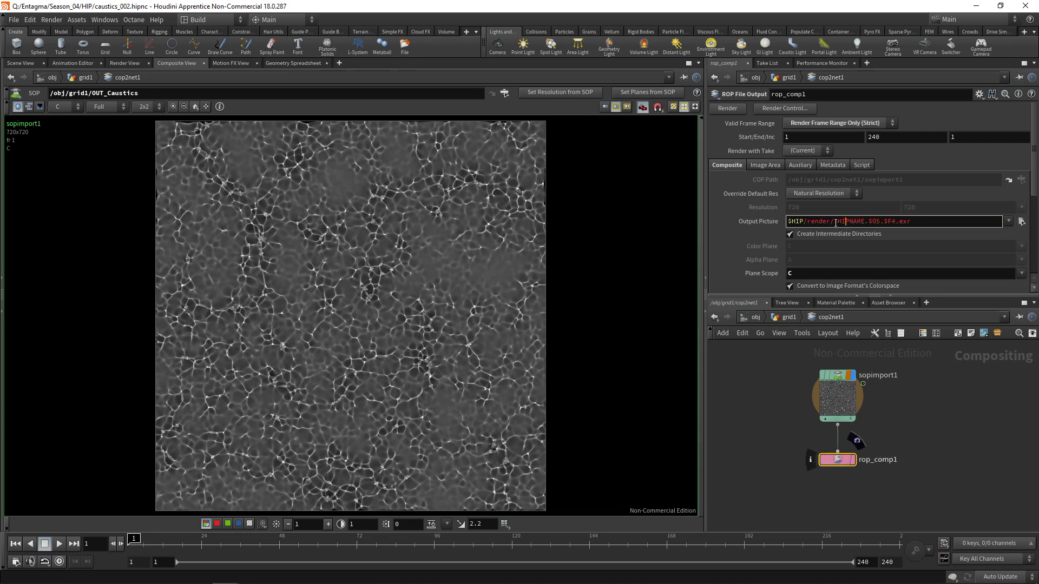
pyautogui.moveTo(836, 221); pyautogui.dragTo(832, 221)
pyautogui.moveTo(849, 225); pyautogui.dragTo(864, 226)
pyautogui.hotkey('ctrl', 'c')
pyautogui.press('Right')
pyautogui.hotkey('ctrl', 'v')
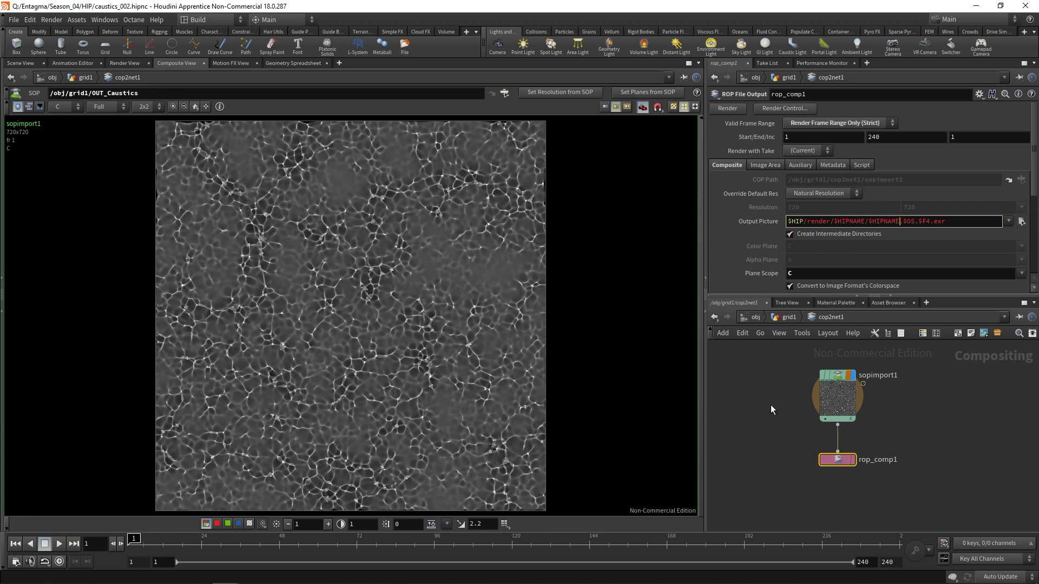
pyautogui.hotkey('ctrl', 's')
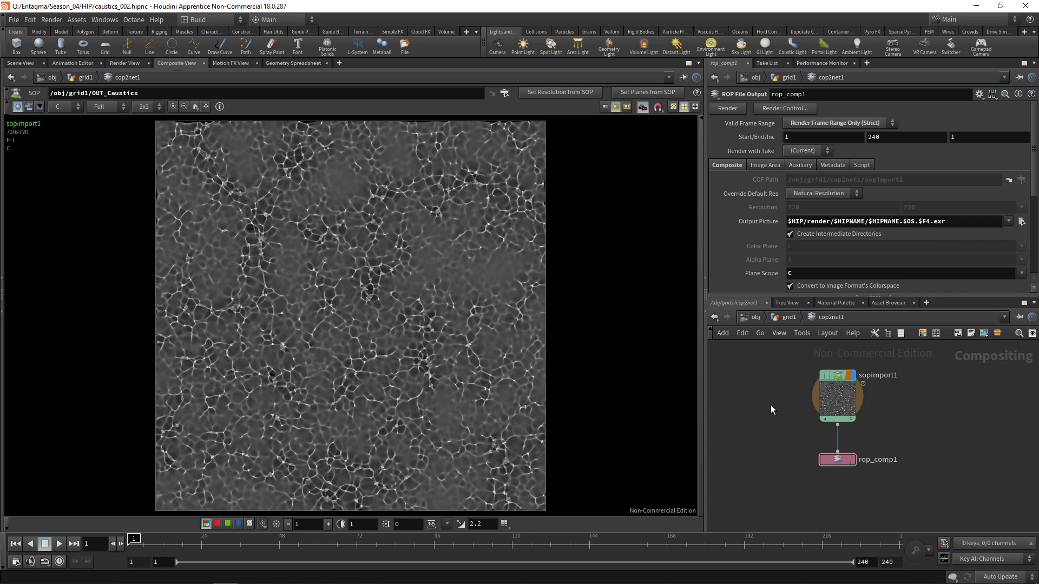
pyautogui.click(737, 112)
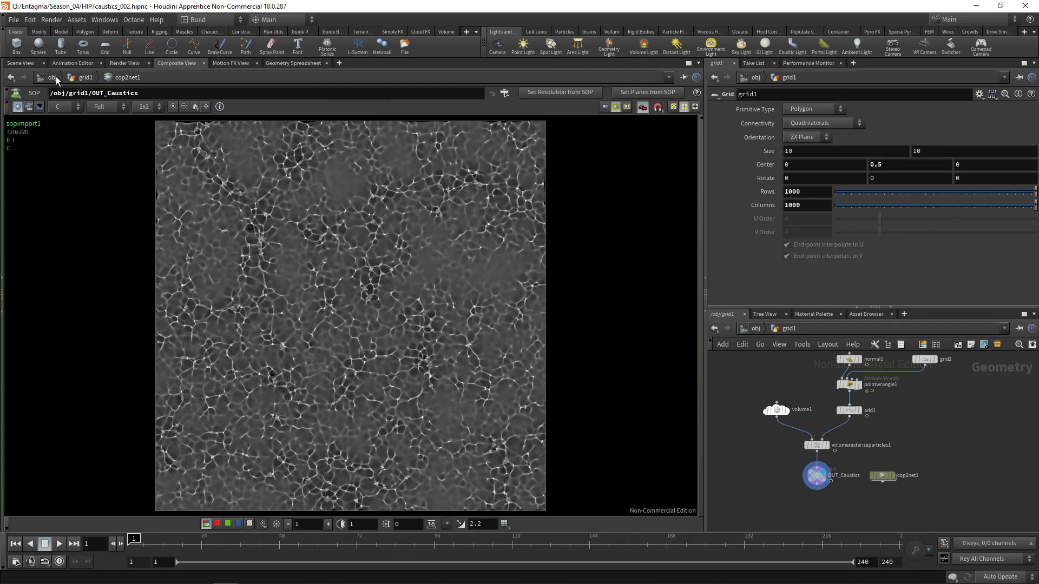
# Return to the 3D scene and display the mountain1 displaced grid
pyautogui.click(21, 64)
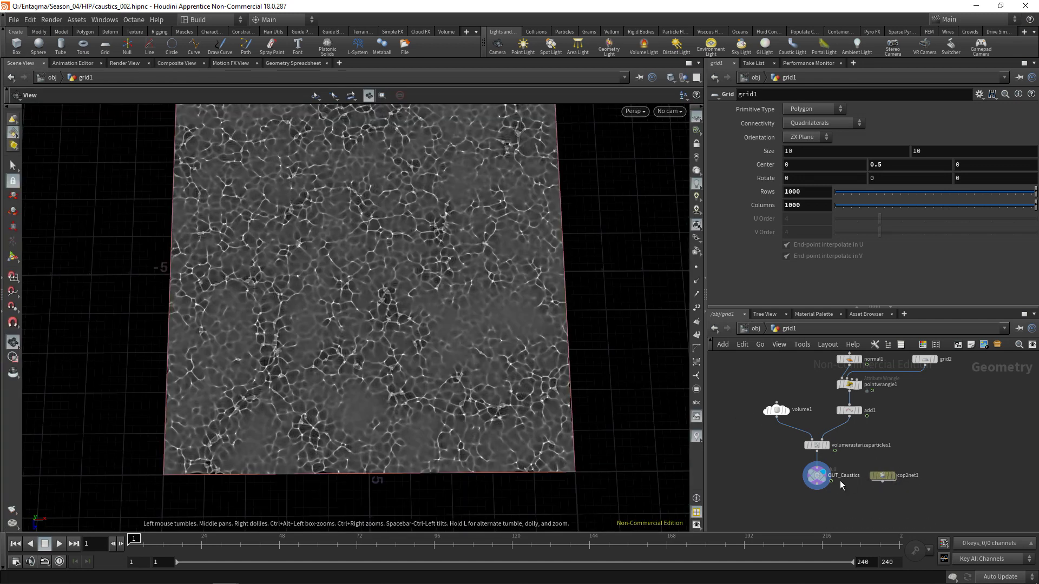
pyautogui.moveTo(494, 283); pyautogui.dragTo(482, 320, button='middle')
pyautogui.moveTo(811, 373); pyautogui.dragTo(793, 433, button='middle')
pyautogui.scroll(3, 812, 423)
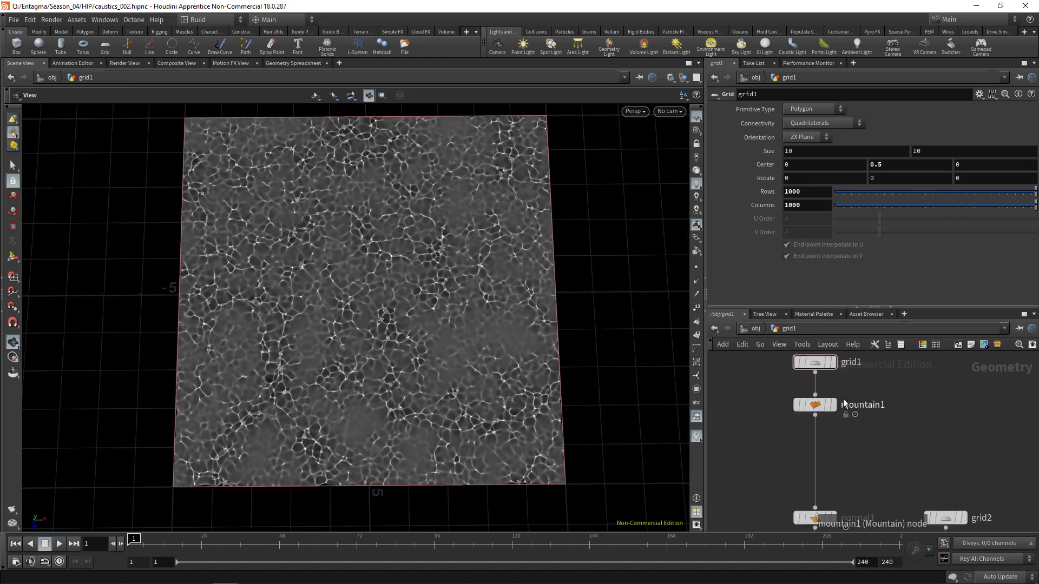
pyautogui.click(832, 405)
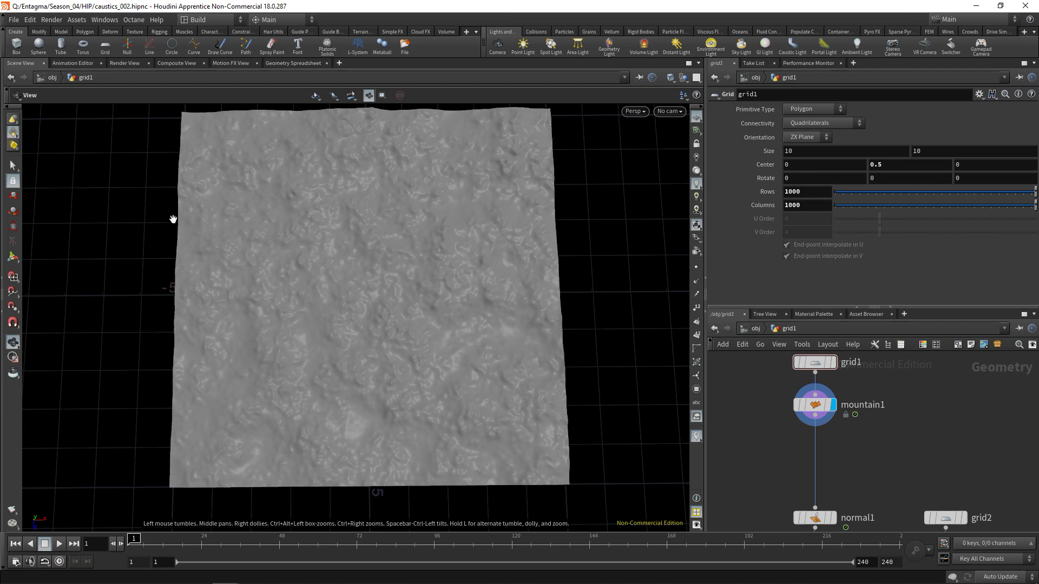
# Add a Transform with Translate X 10, fed by mountain1 and shown as a template
pyautogui.press('Tab')
pyautogui.write('transf')
pyautogui.press('Return')
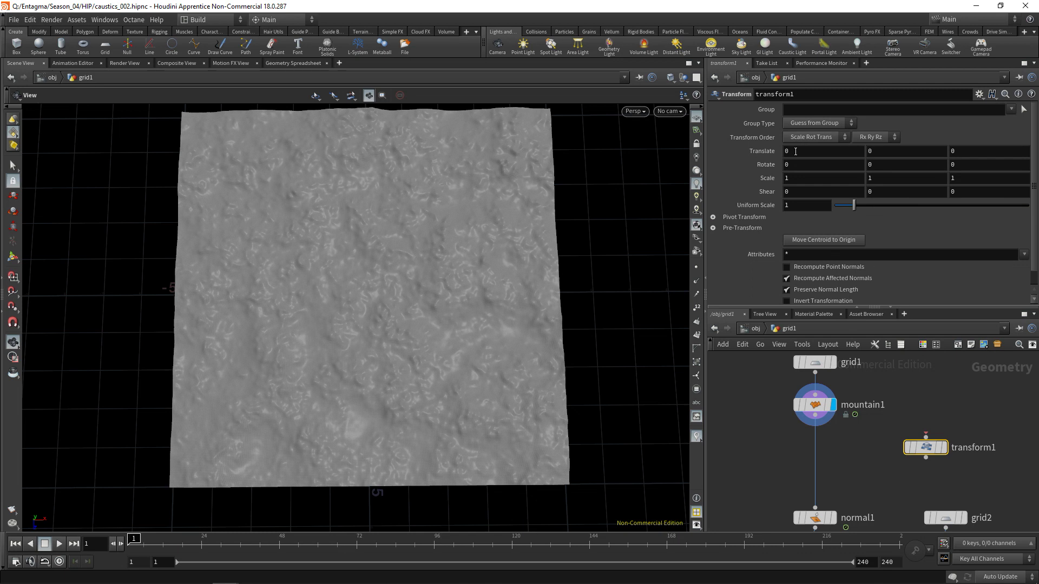
pyautogui.click(796, 151)
pyautogui.write('10')
pyautogui.press('Return')
pyautogui.click(815, 427)
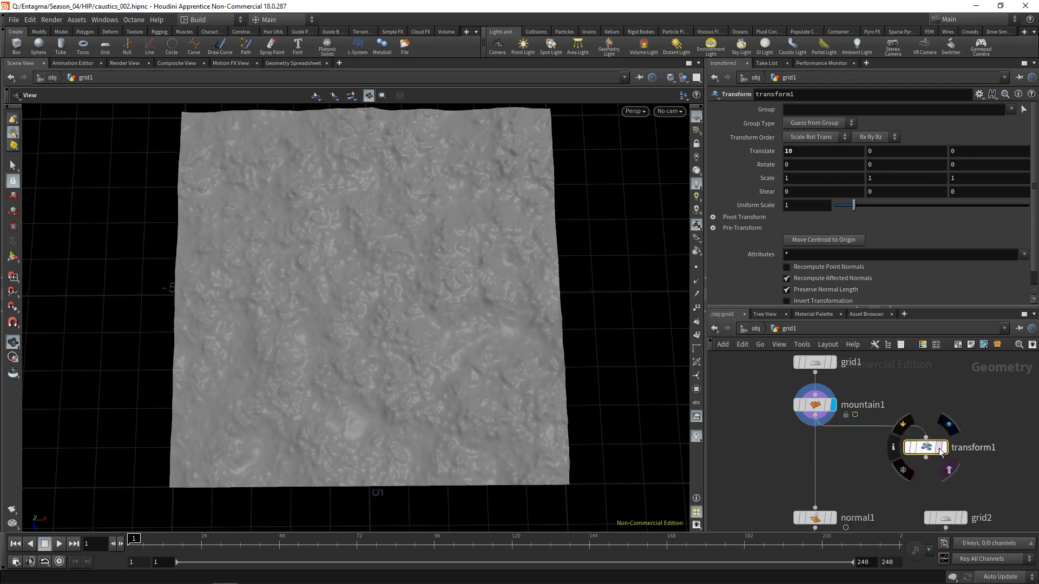
pyautogui.click(941, 453)
pyautogui.scroll(5, 506, 249)
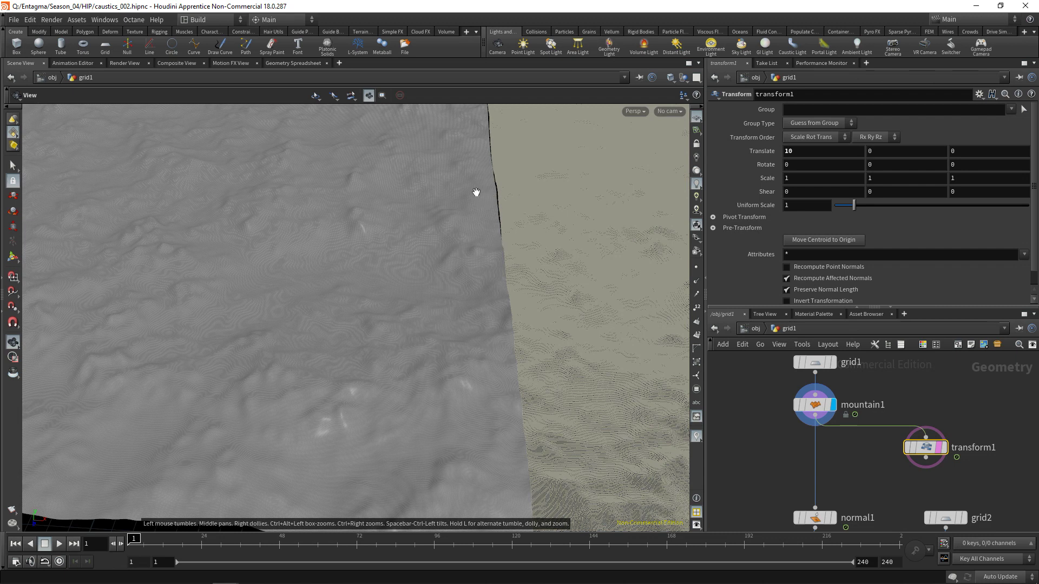
# Insert attribnoise1 between grid1 and transform1 and display its colour noise on the grid
pyautogui.moveTo(865, 405); pyautogui.dragTo(794, 424, button='middle')
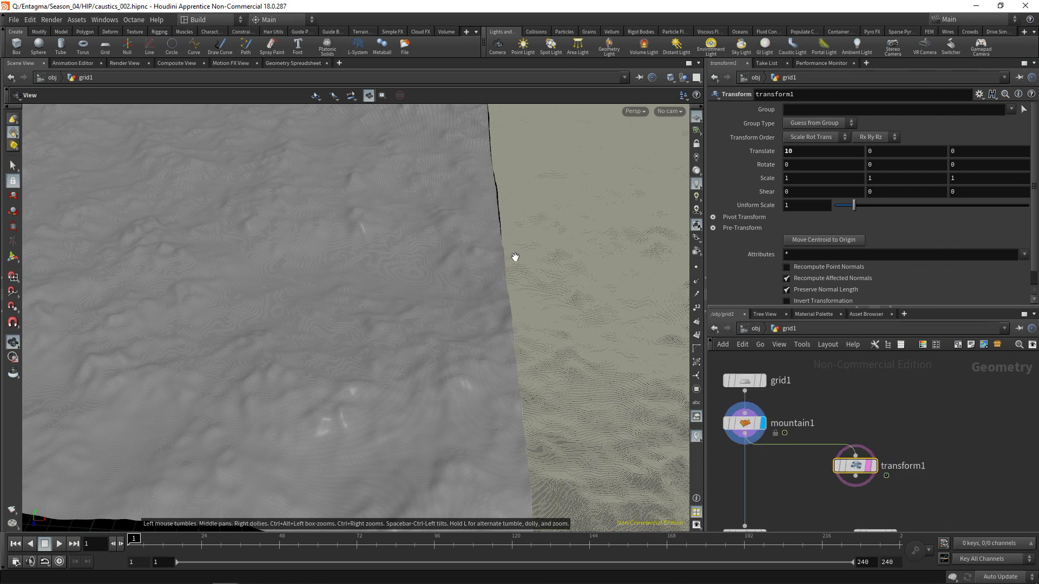
pyautogui.press('Tab')
pyautogui.write('attrib noise')
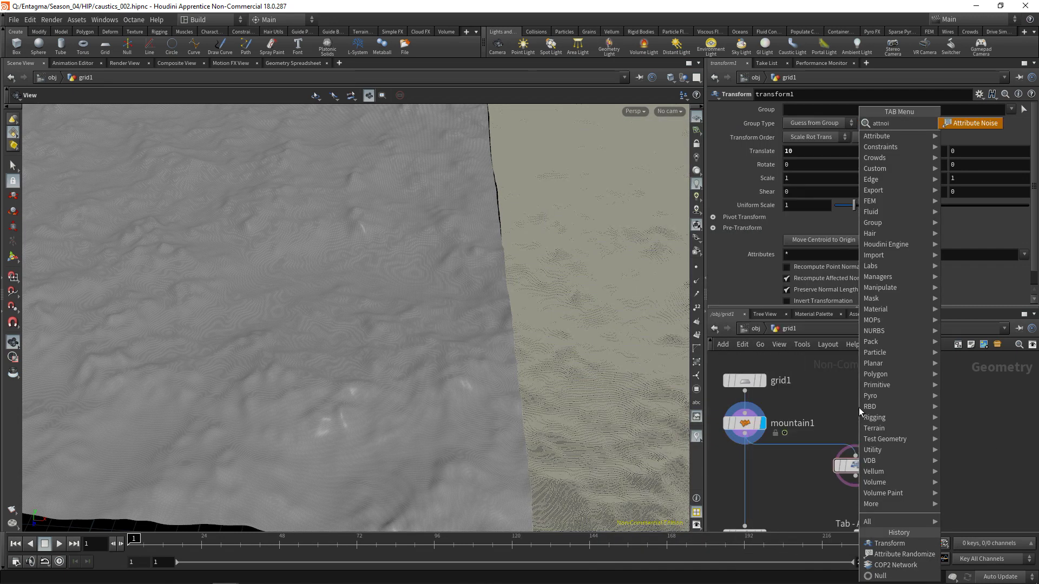
pyautogui.press('Return')
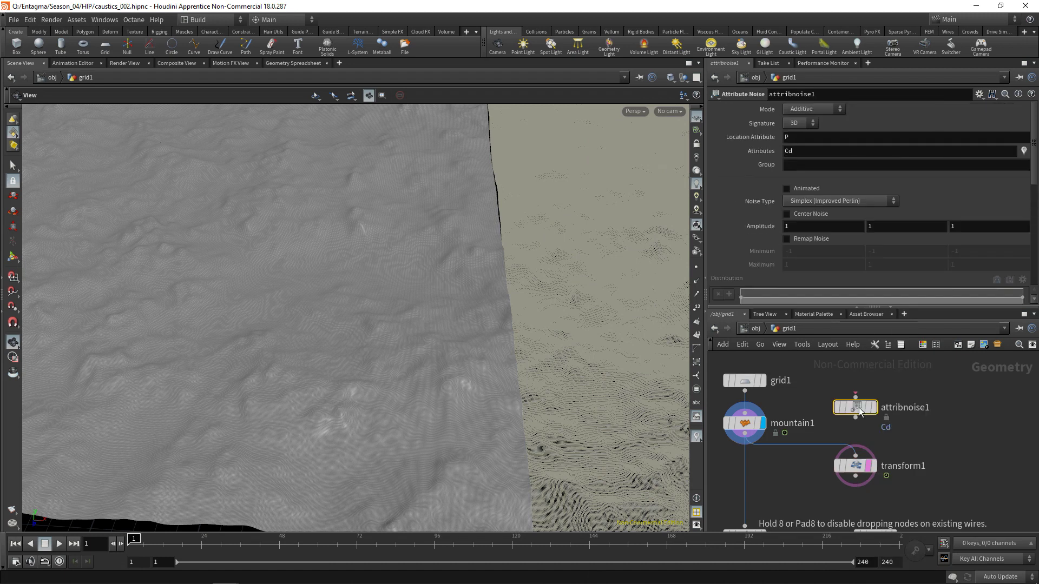
pyautogui.click(745, 391)
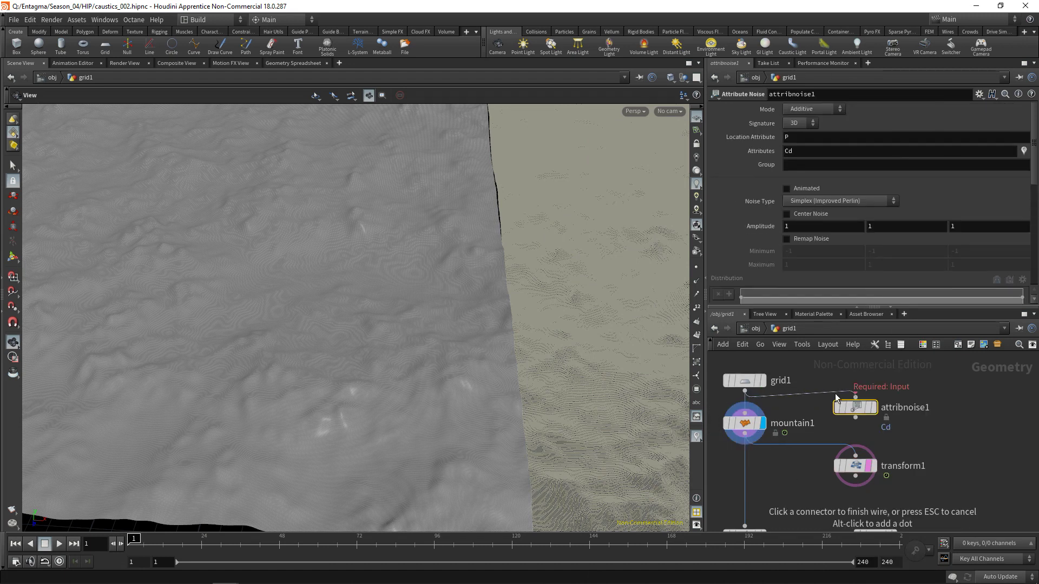
pyautogui.click(855, 397)
pyautogui.click(855, 419)
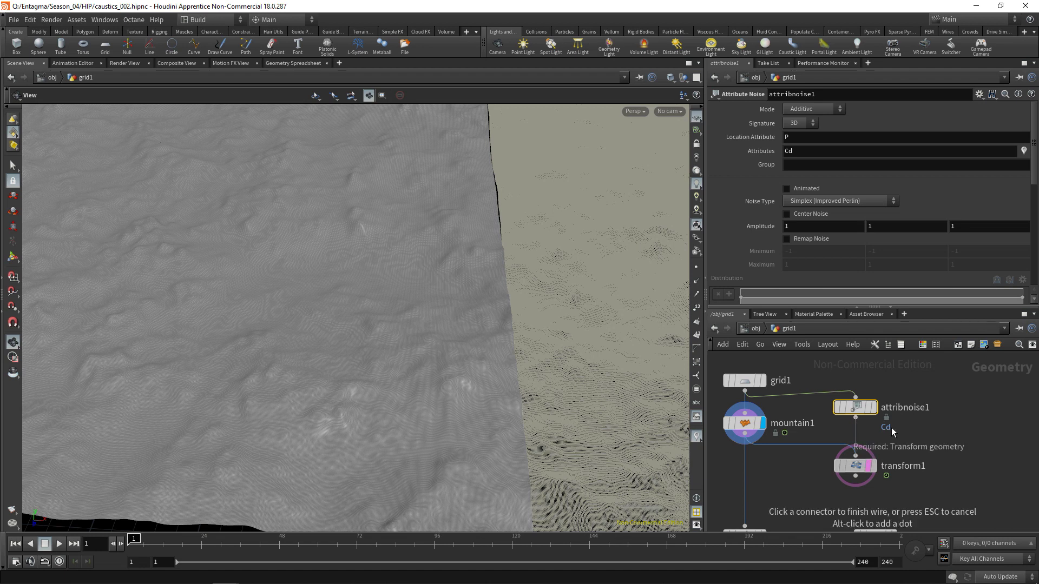
pyautogui.click(855, 455)
pyautogui.click(873, 408)
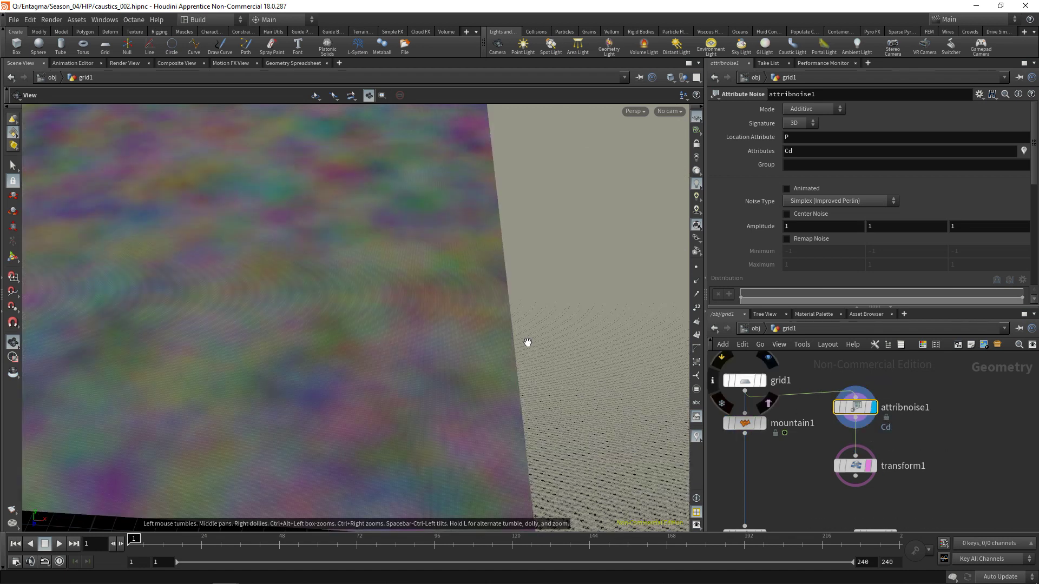
pyautogui.moveTo(332, 403); pyautogui.dragTo(359, 338)
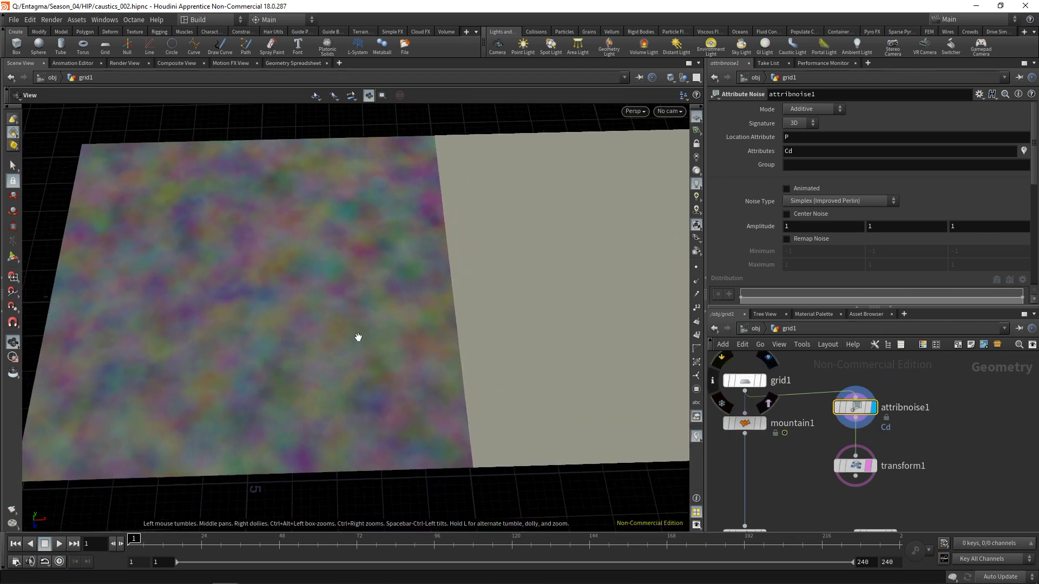
# Apply the attribute noise to point positions P and zero out the amplitude values
pyautogui.doubleClick(793, 151)
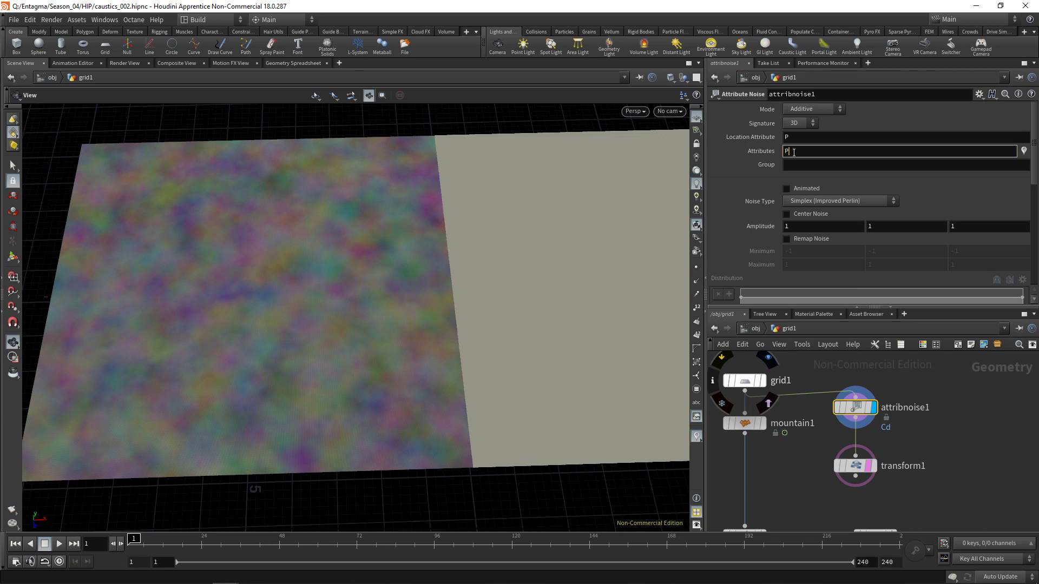
pyautogui.press('Return')
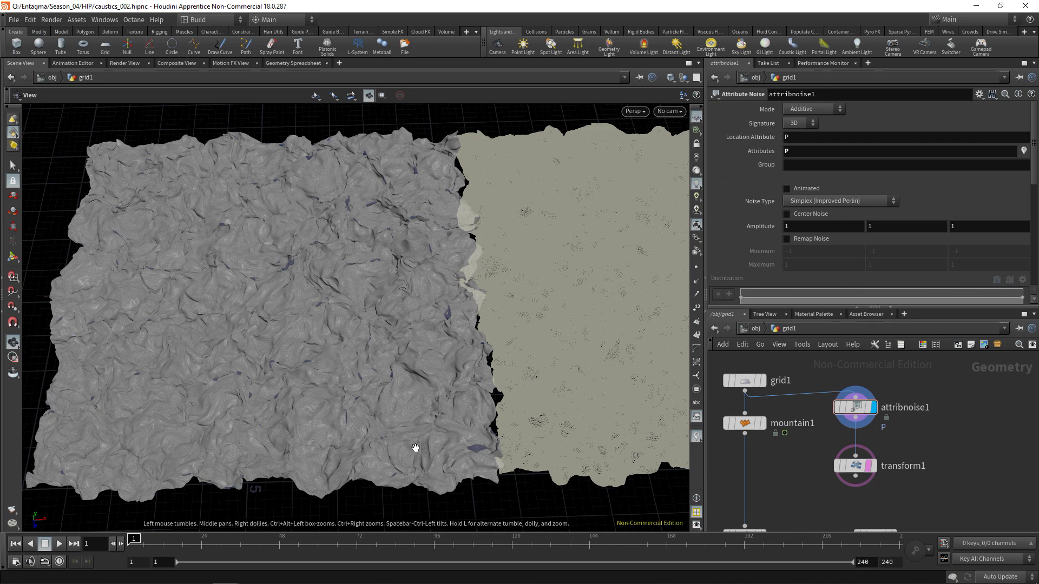
pyautogui.doubleClick(814, 227)
pyautogui.write('0')
pyautogui.press('Tab')
pyautogui.press('Tab')
pyautogui.write('0')
pyautogui.press('Return')
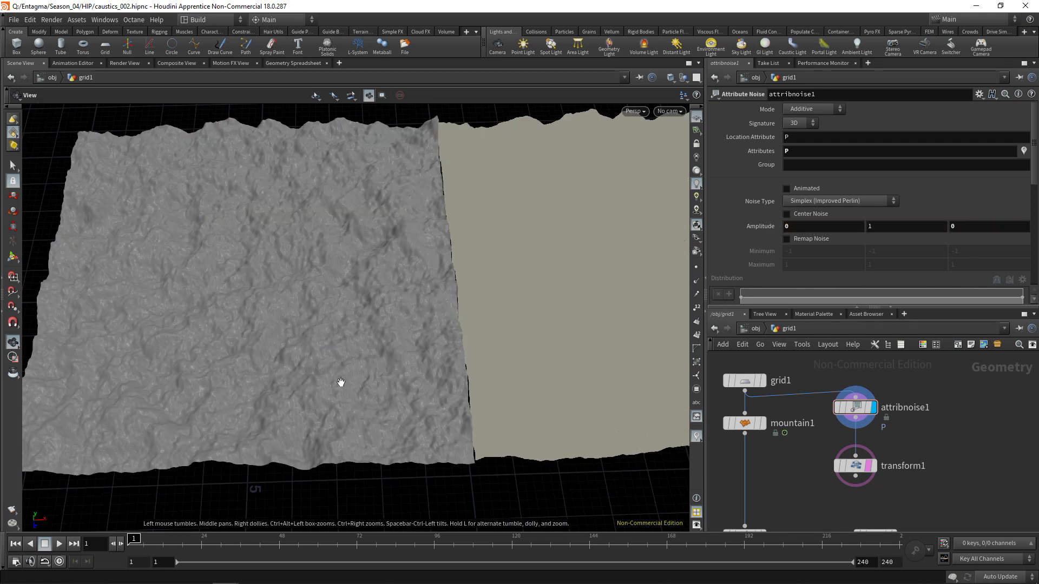
pyautogui.moveTo(363, 358); pyautogui.dragTo(341, 379)
# Set the noise type to Periodic Flow after briefly trying Periodic Perlin
pyautogui.click(873, 201)
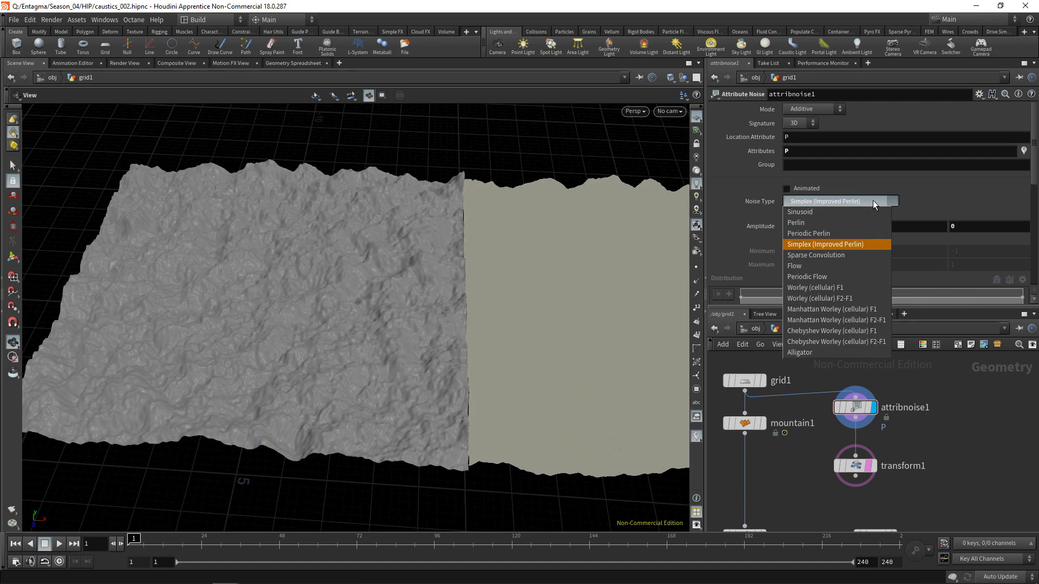
pyautogui.click(843, 277)
pyautogui.moveTo(506, 257); pyautogui.dragTo(547, 232)
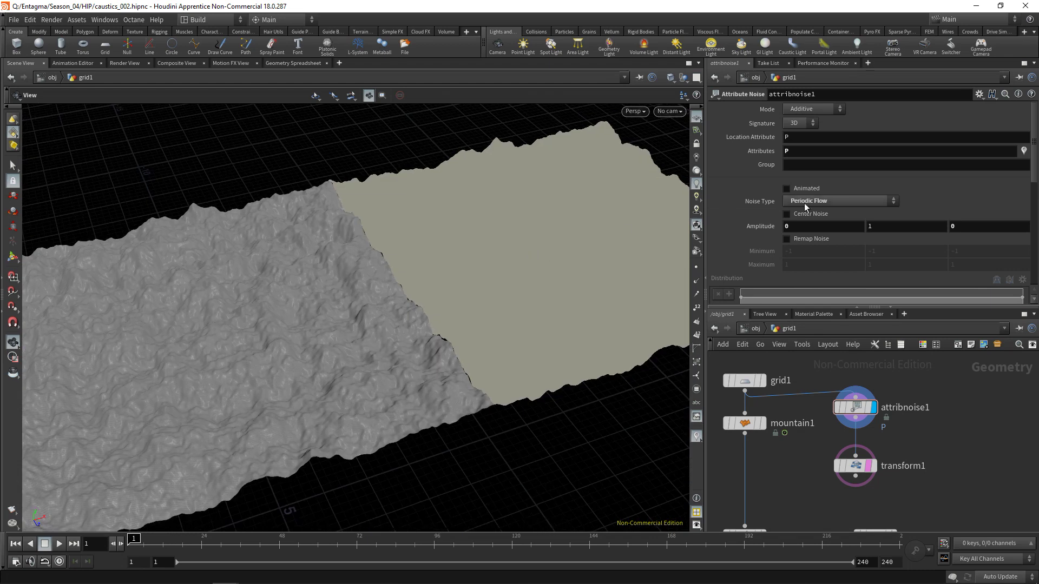
pyautogui.click(812, 202)
pyautogui.click(833, 234)
pyautogui.moveTo(436, 343); pyautogui.dragTo(496, 344)
pyautogui.moveTo(434, 382); pyautogui.dragTo(461, 385)
pyautogui.hotkey('ctrl', 'z')
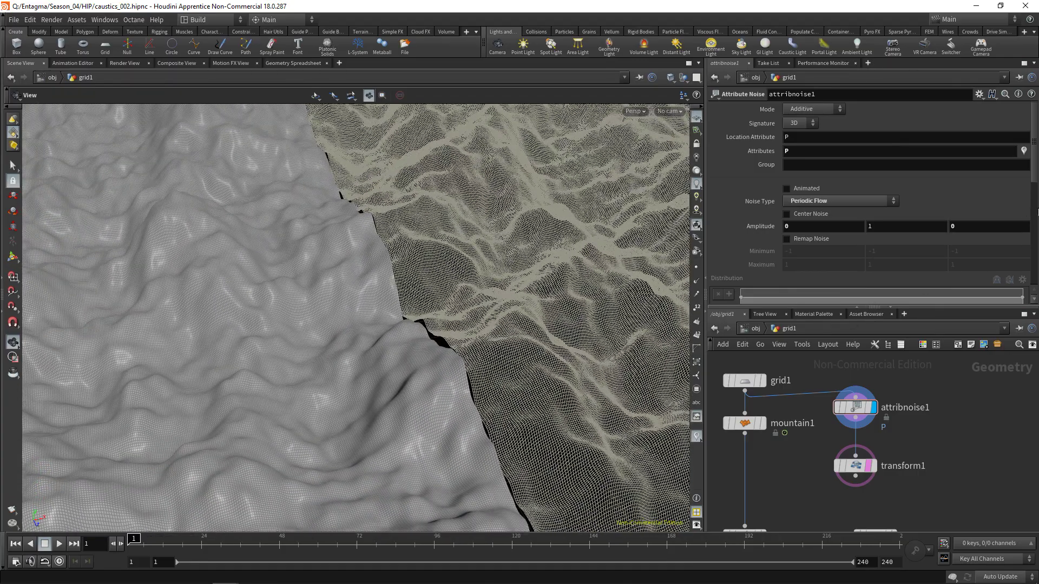
# Set the noise Lacunarity to 2.0
pyautogui.scroll(-10, 1035, 172)
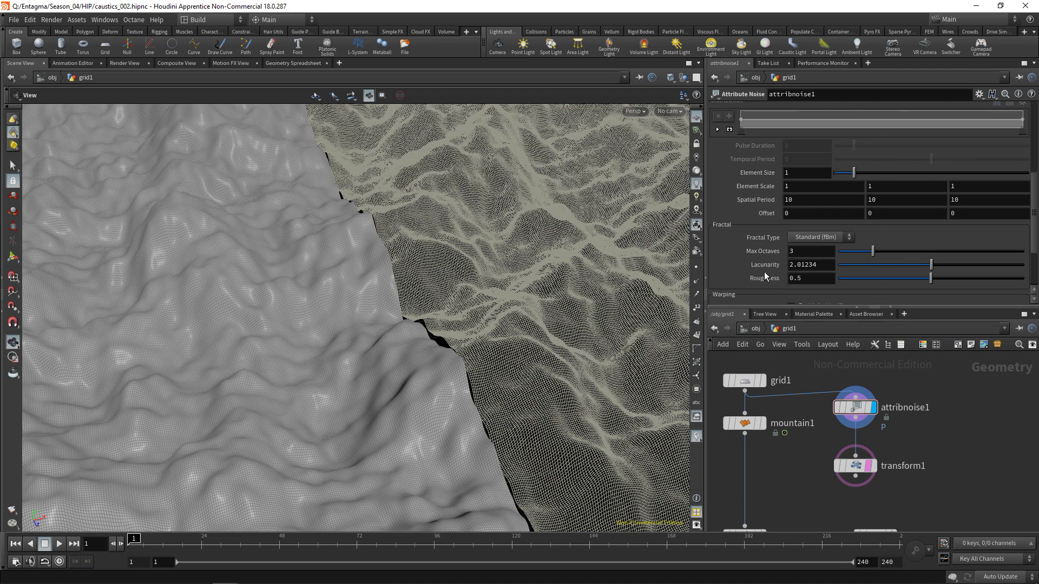
pyautogui.click(797, 264)
pyautogui.write('2.0')
pyautogui.press('Return')
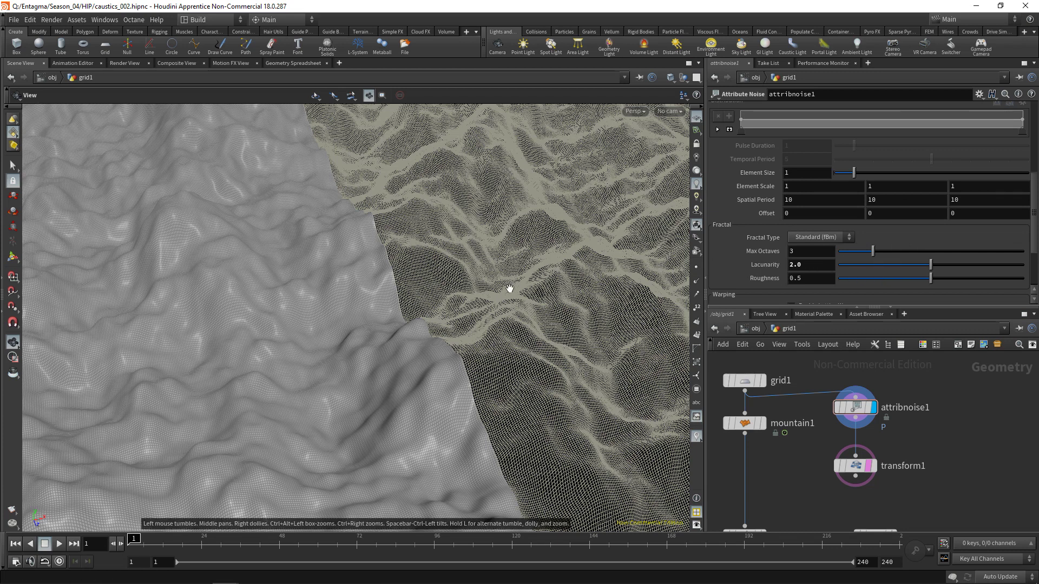
# Set the Y amplitude of the noise to .2
pyautogui.moveTo(510, 291); pyautogui.dragTo(276, 399)
pyautogui.scroll(3, 276, 399)
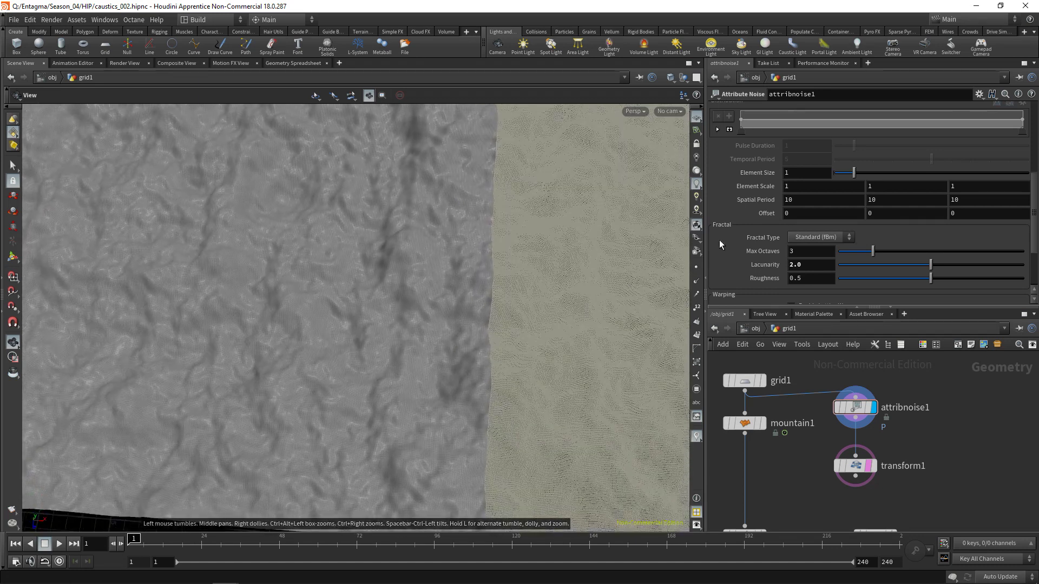
pyautogui.scroll(1, 1036, 216)
pyautogui.scroll(3, 1037, 215)
pyautogui.click(876, 228)
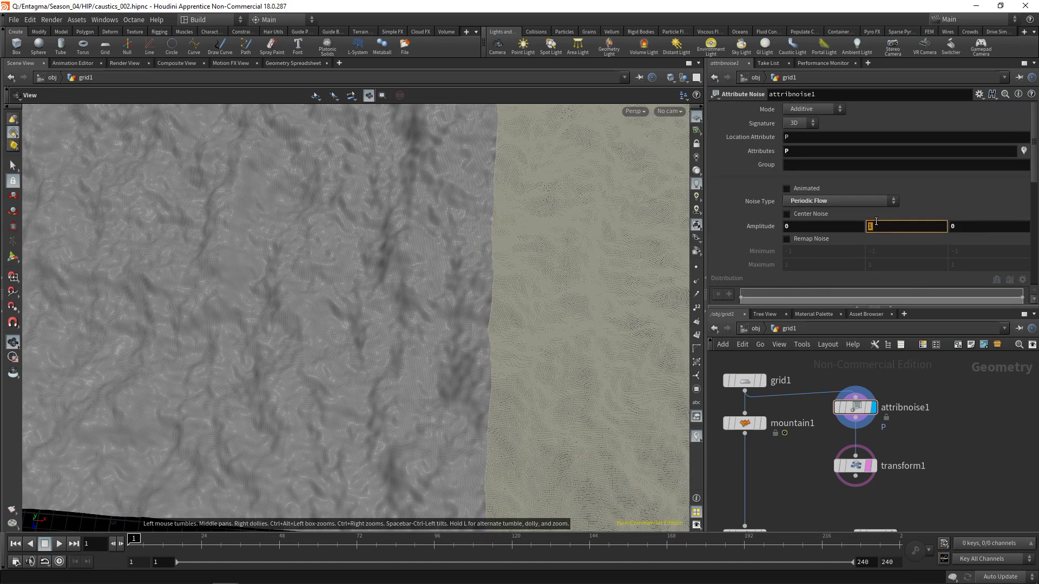
pyautogui.write('.2')
pyautogui.press('Return')
# Display OUT_Caustics and wire transform1 into normal1
pyautogui.scroll(-3, 808, 476)
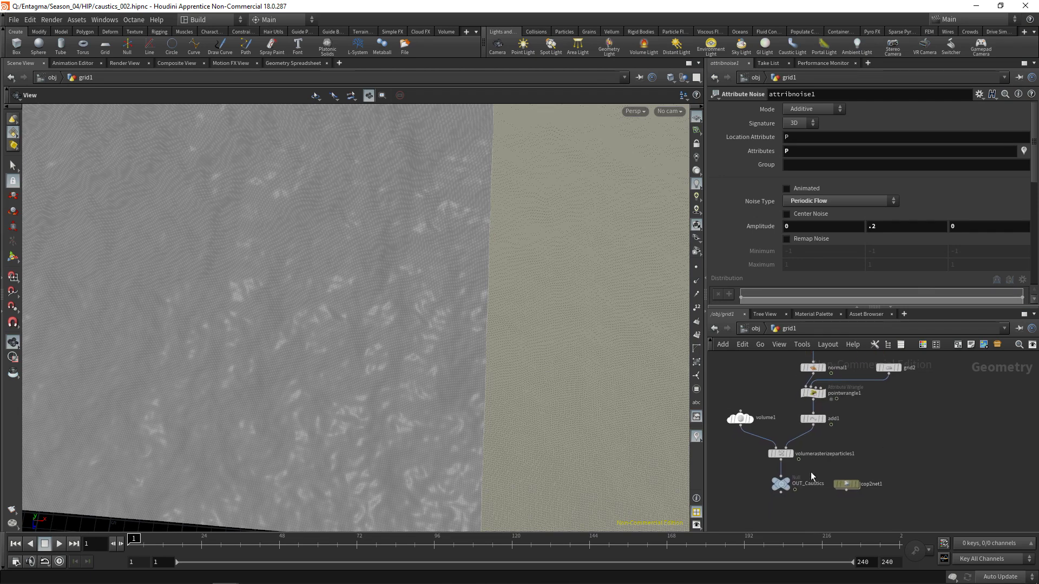
pyautogui.click(788, 483)
pyautogui.moveTo(966, 405); pyautogui.dragTo(943, 478, button='middle')
pyautogui.click(879, 430)
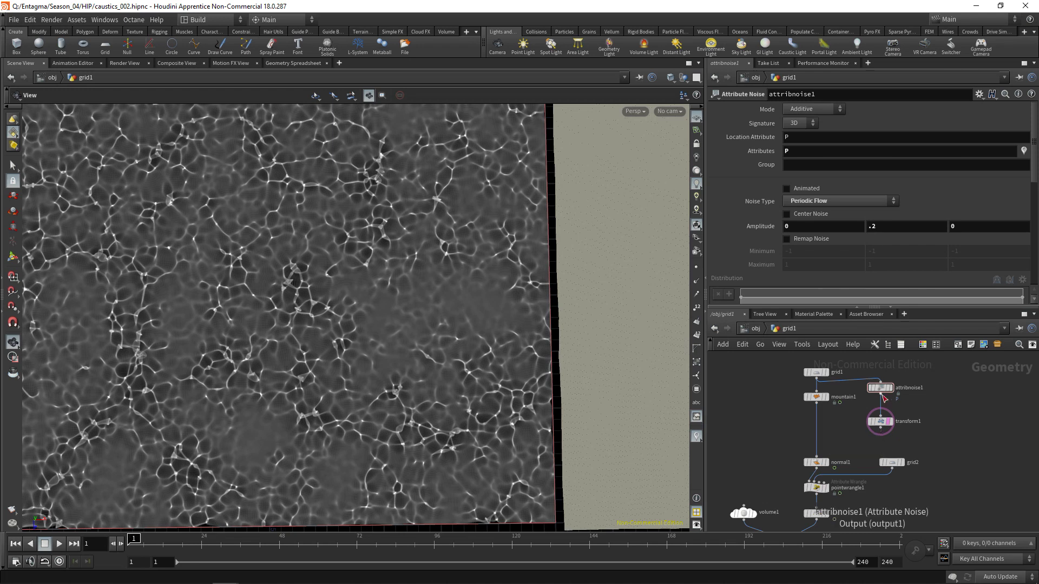
pyautogui.click(817, 460)
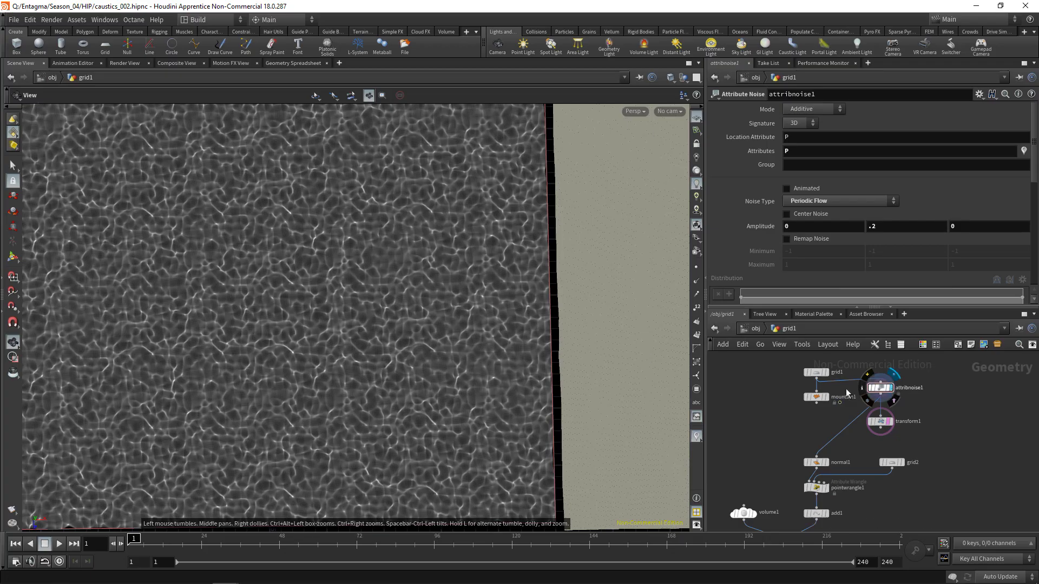
# Display attribnoise1 and set Spatial Period 10, Max Octaves 3 and Roughness 0.4
pyautogui.click(891, 388)
pyautogui.scroll(-5, 803, 250)
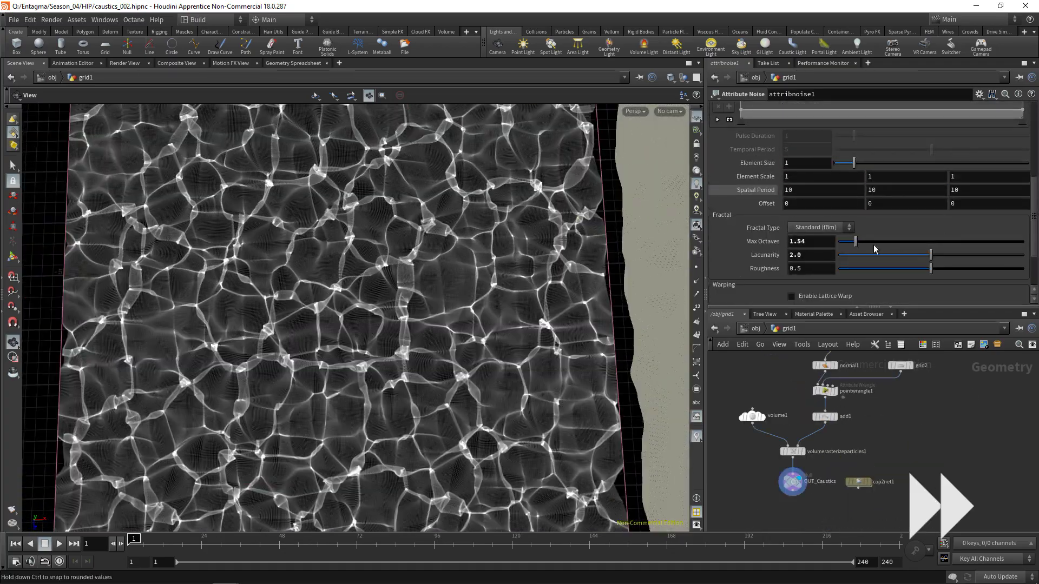
pyautogui.click(822, 146)
pyautogui.write('10')
pyautogui.click(810, 197)
pyautogui.write('3')
pyautogui.click(811, 224)
pyautogui.write('.4')
pyautogui.press('Return')
pyautogui.scroll(6, 866, 201)
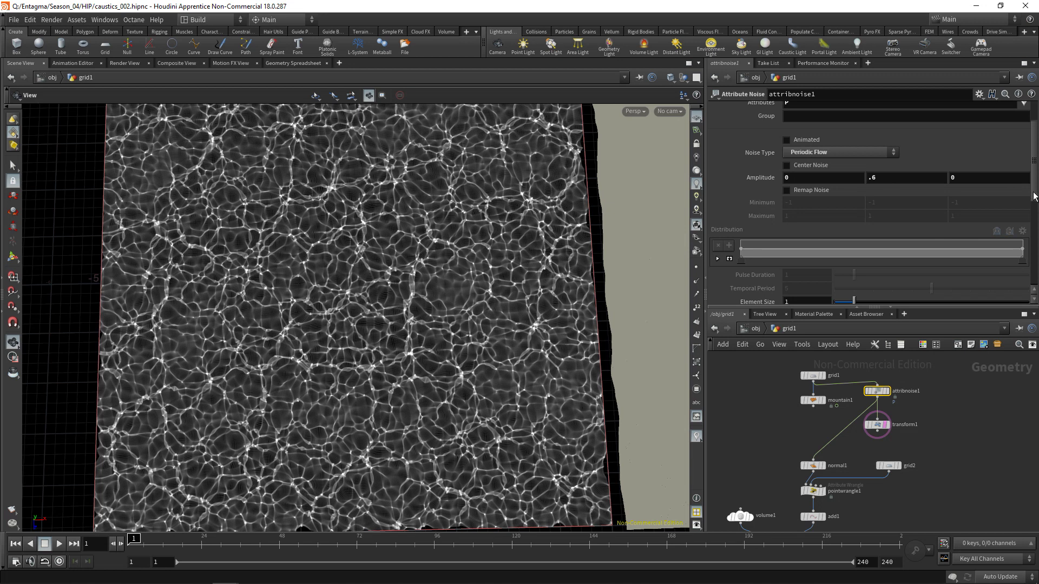
pyautogui.scroll(-5, 966, 217)
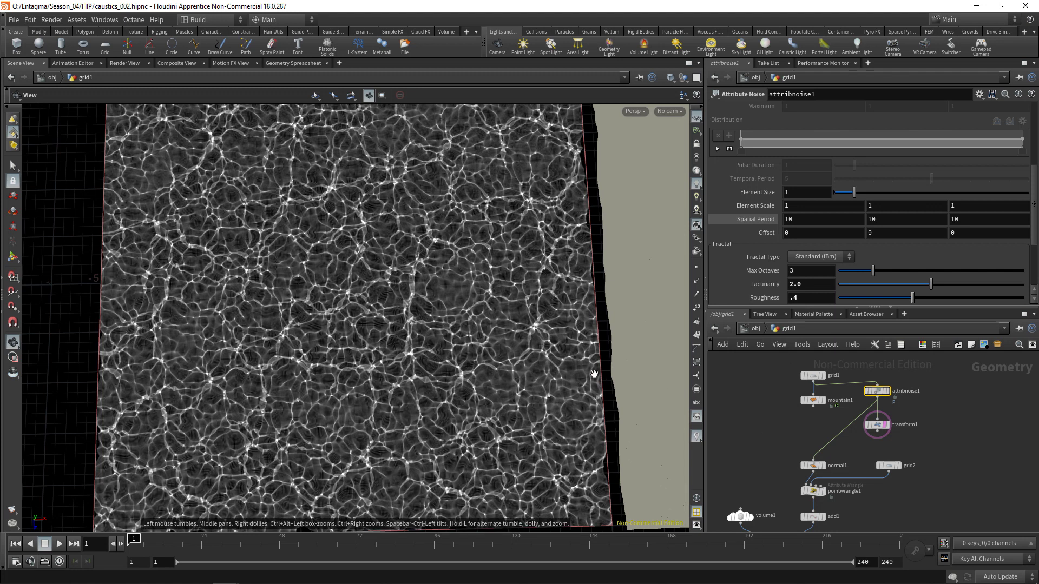
pyautogui.moveTo(768, 455); pyautogui.dragTo(764, 418, button='middle')
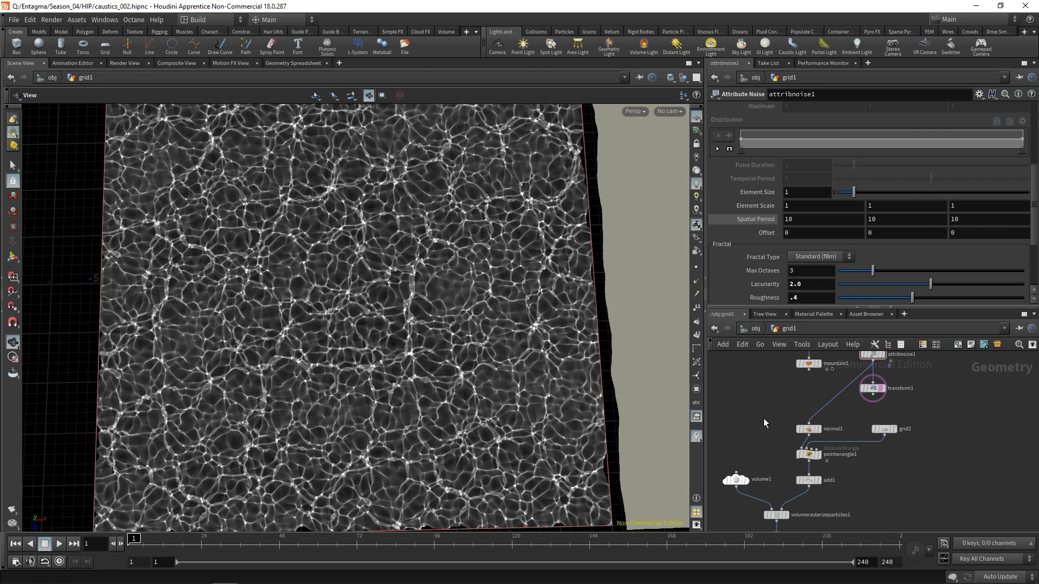
# Pan and orbit around the caustics grid and plane, and inspect the add1 node's settings
pyautogui.moveTo(484, 455); pyautogui.dragTo(458, 354, button='middle')
pyautogui.scroll(6, 542, 418)
pyautogui.scroll(4, 660, 380)
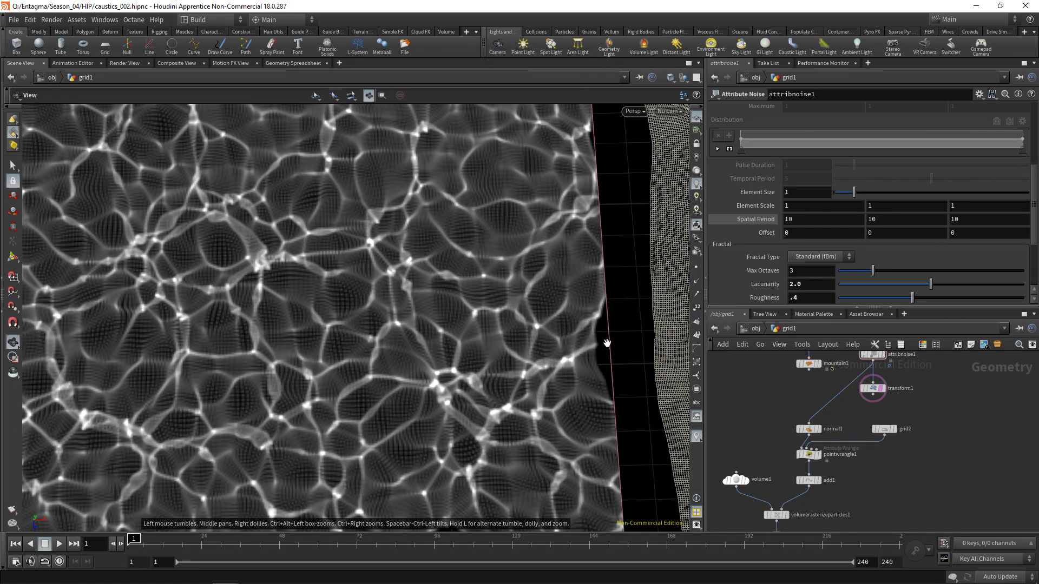
pyautogui.moveTo(617, 396); pyautogui.dragTo(601, 377, button='middle')
pyautogui.moveTo(494, 326); pyautogui.dragTo(515, 325)
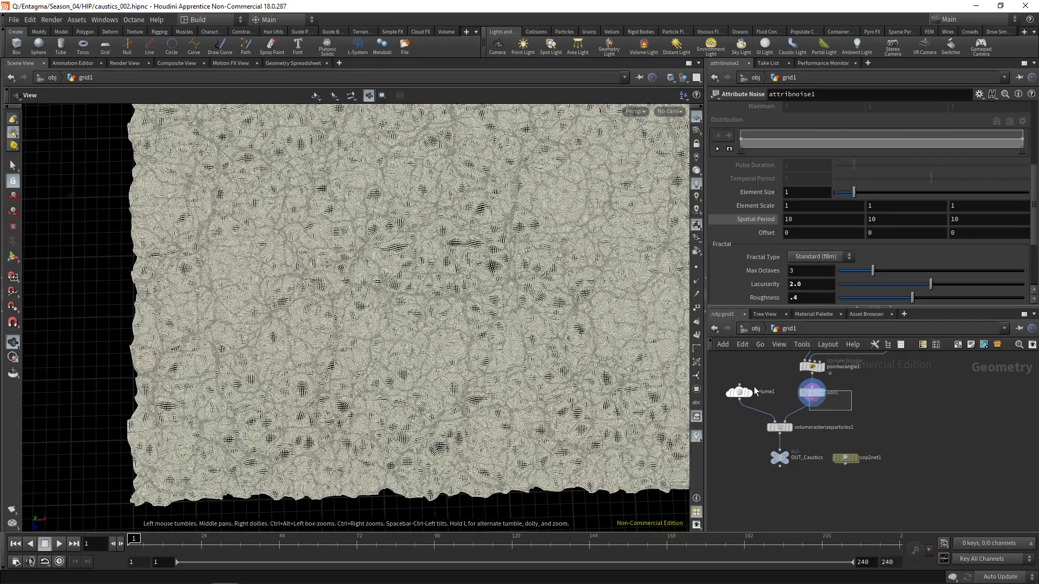
pyautogui.click(812, 393)
pyautogui.moveTo(556, 343); pyautogui.dragTo(355, 343, button='middle')
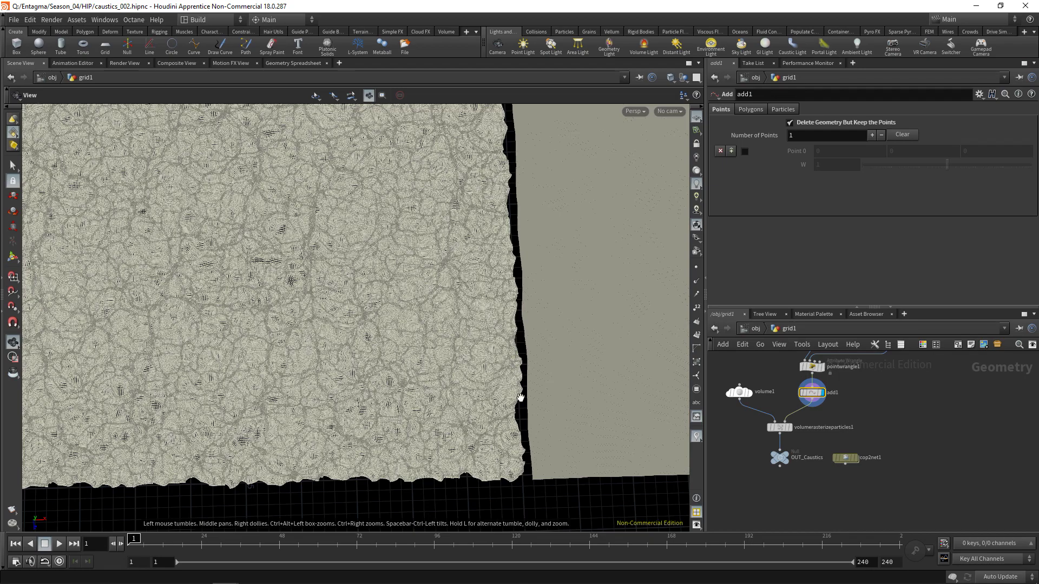
pyautogui.moveTo(368, 375); pyautogui.dragTo(568, 379, button='middle')
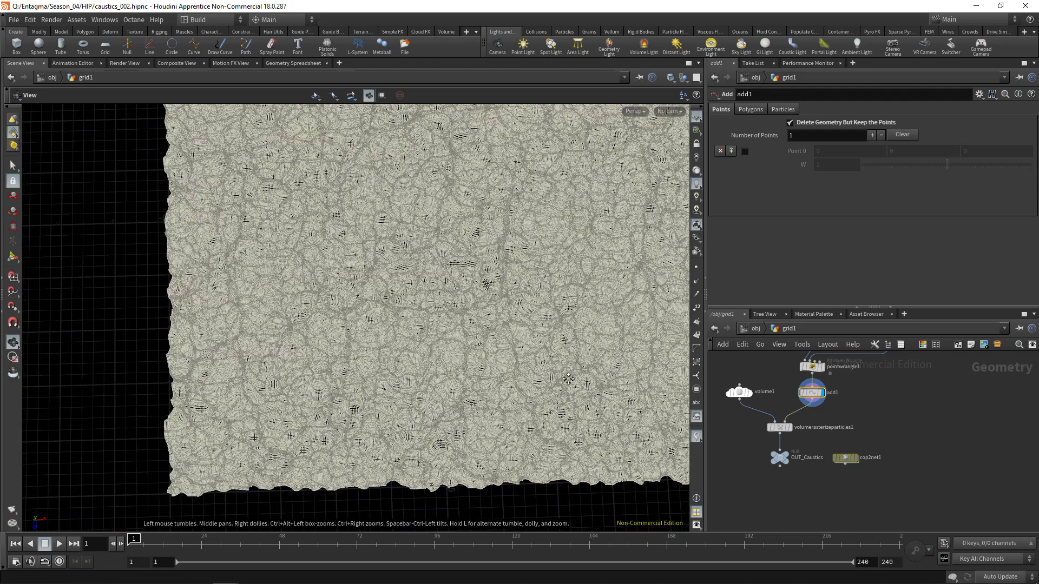
pyautogui.moveTo(228, 428); pyautogui.dragTo(548, 384, button='middle')
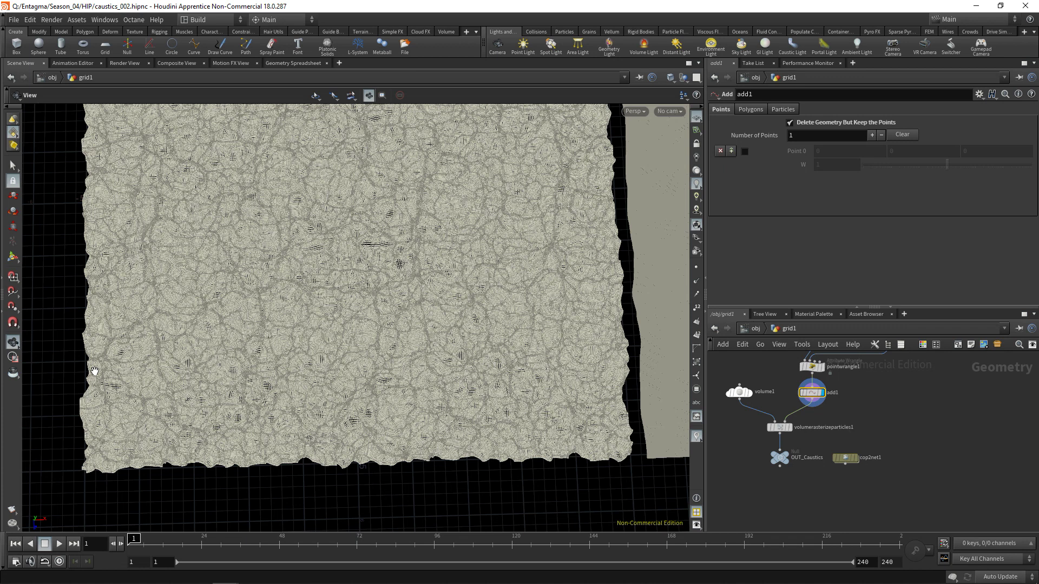
# Save the scene, then insert a Point Wrangle between add1 and volumerasterizeparticles1
pyautogui.scroll(2, 865, 453)
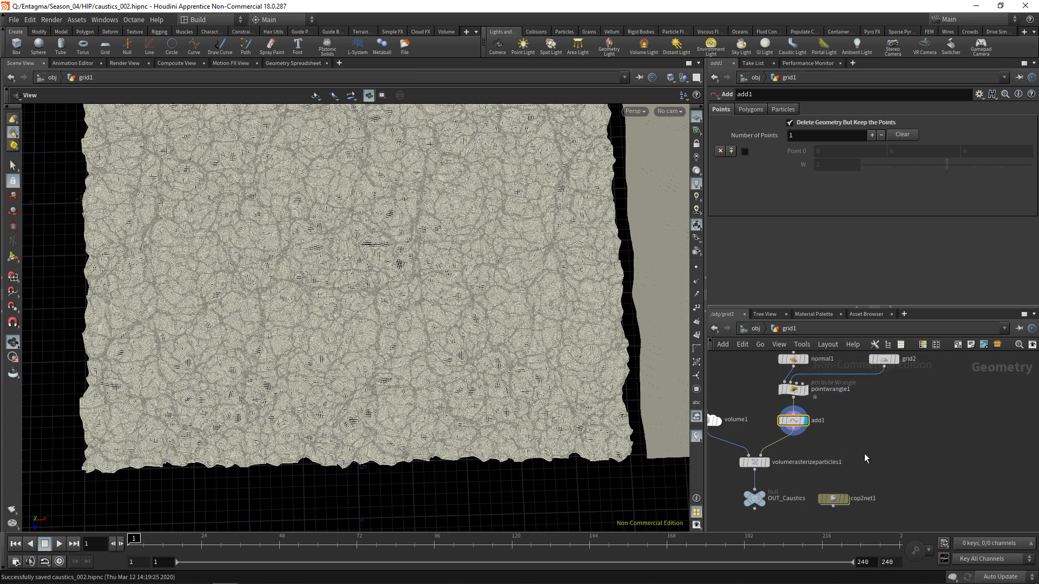
pyautogui.hotkey('ctrl', 's')
pyautogui.press('Tab')
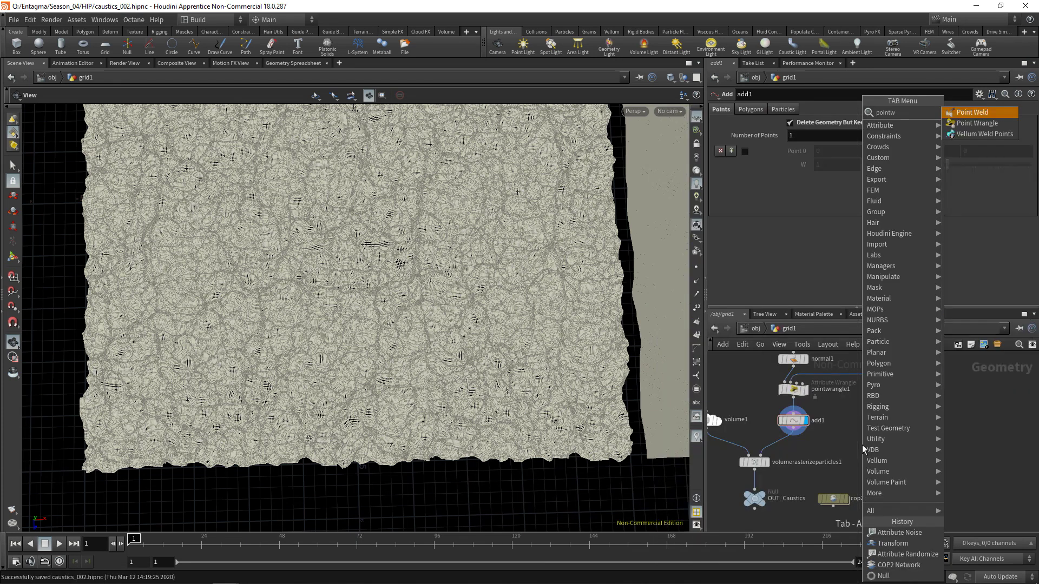
pyautogui.write('wrangle')
pyautogui.press('Return')
pyautogui.click(862, 445)
pyautogui.moveTo(798, 432); pyautogui.dragTo(854, 437)
pyautogui.moveTo(797, 485); pyautogui.dragTo(808, 449, button='middle')
pyautogui.moveTo(875, 427); pyautogui.dragTo(752, 485)
pyautogui.moveTo(773, 434); pyautogui.dragTo(773, 475)
pyautogui.press('l')
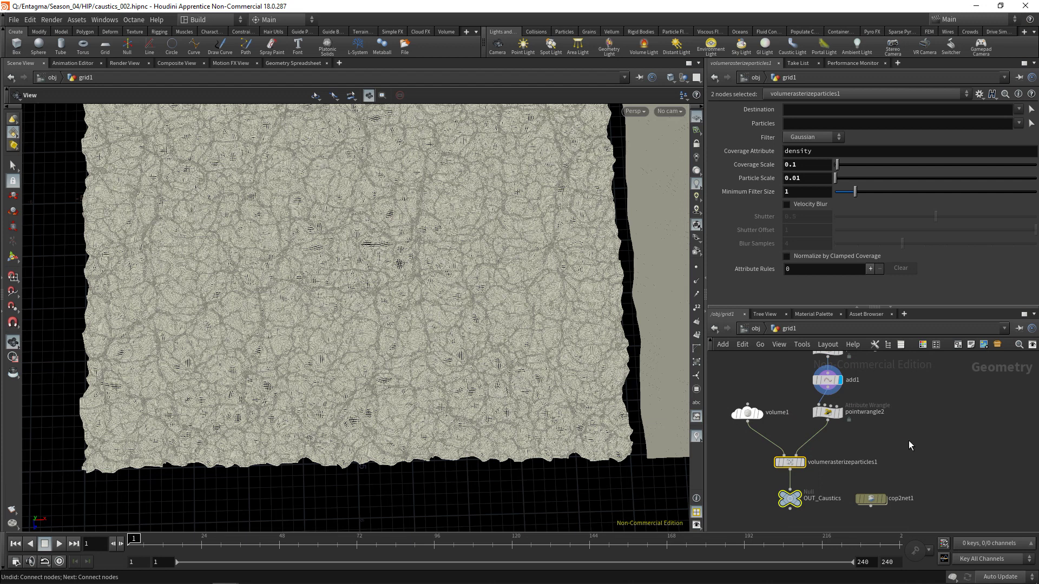
pyautogui.click(865, 407)
pyautogui.click(780, 185)
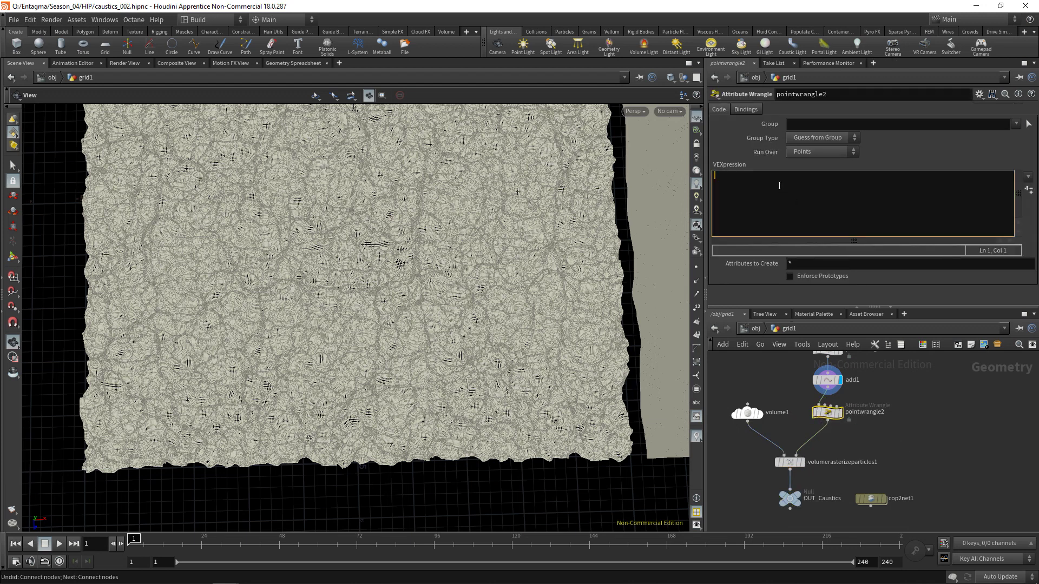
pyautogui.write('if')
pyautogui.press('Tab')
pyautogui.write('v@P.x > 5.0)')
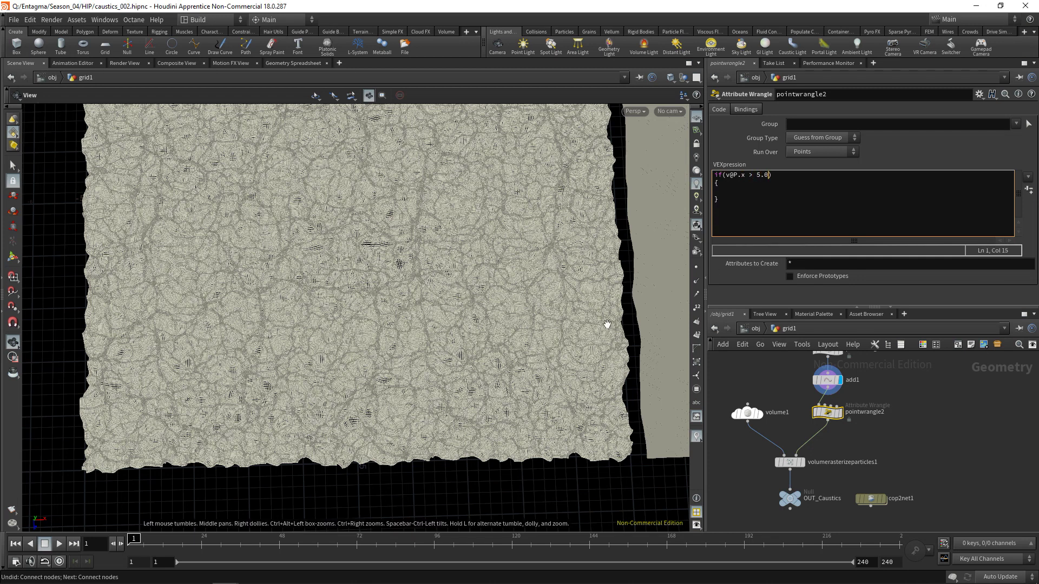
pyautogui.click(754, 190)
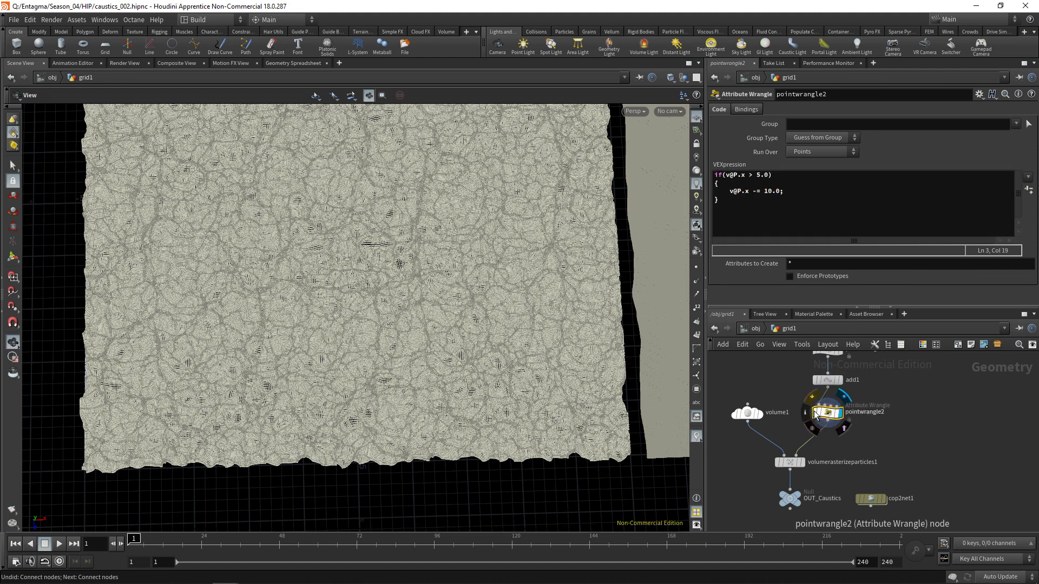
# Duplicate the X if block for the opposite bound and apply the code
pyautogui.hotkey('ctrl', 'a')
pyautogui.click(726, 207)
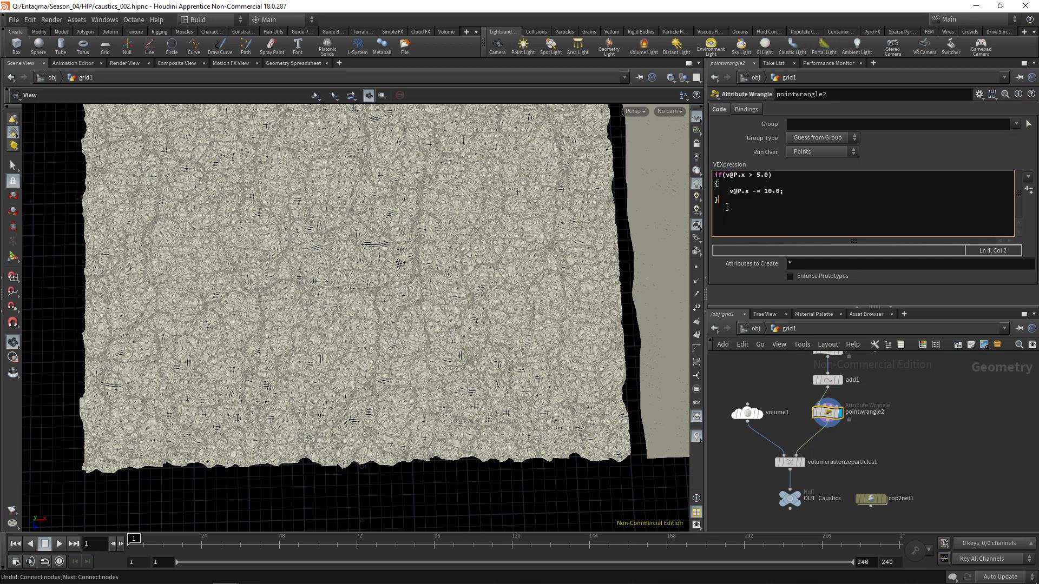
pyautogui.hotkey('ctrl', 'v')
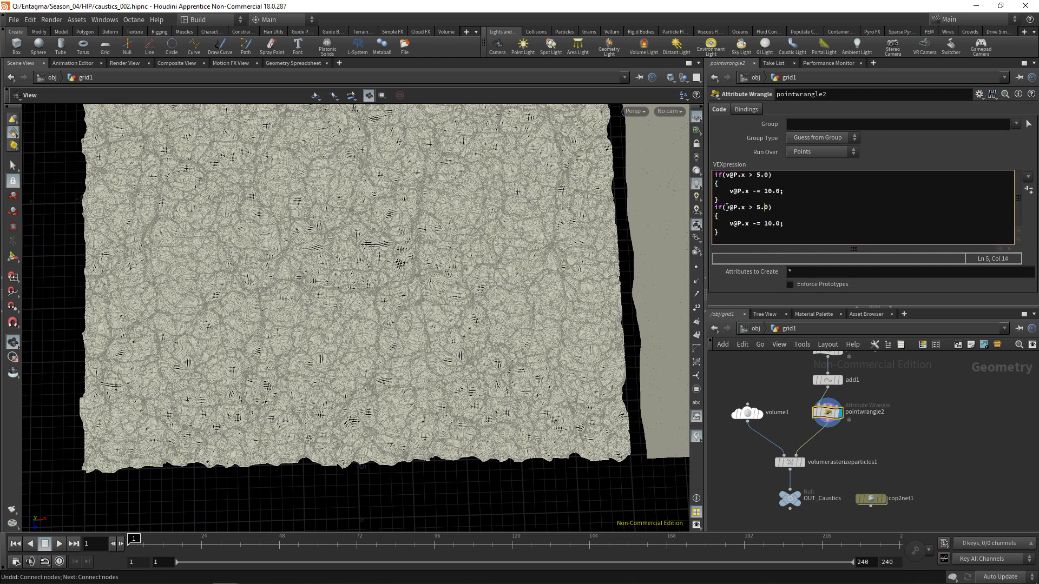
pyautogui.press('BackSpace')
pyautogui.click(947, 433)
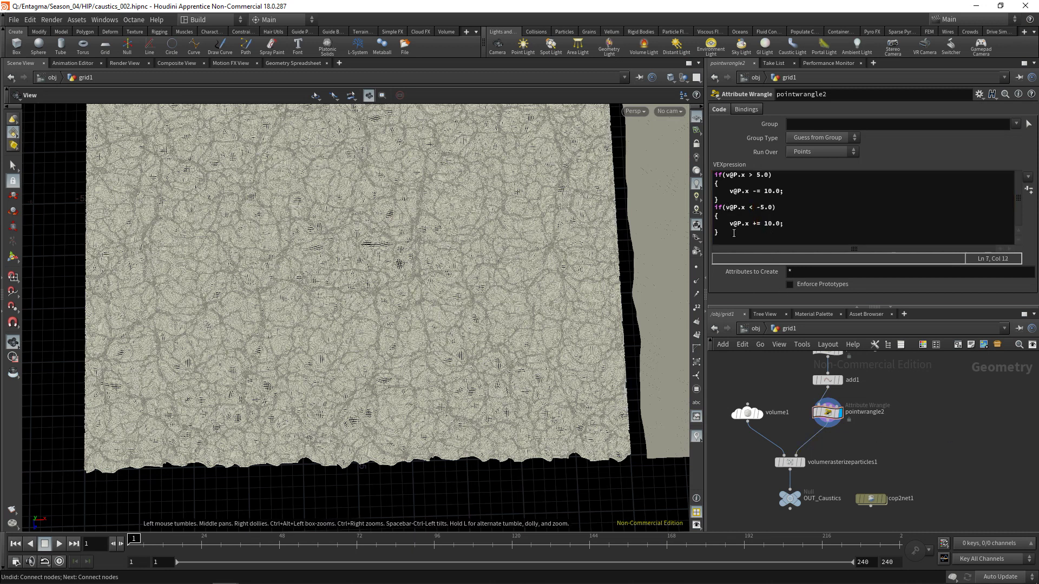
# Copy both if blocks and change the copies from x to z for the Z wrap
pyautogui.click(734, 233)
pyautogui.hotkey('ctrl', 'c')
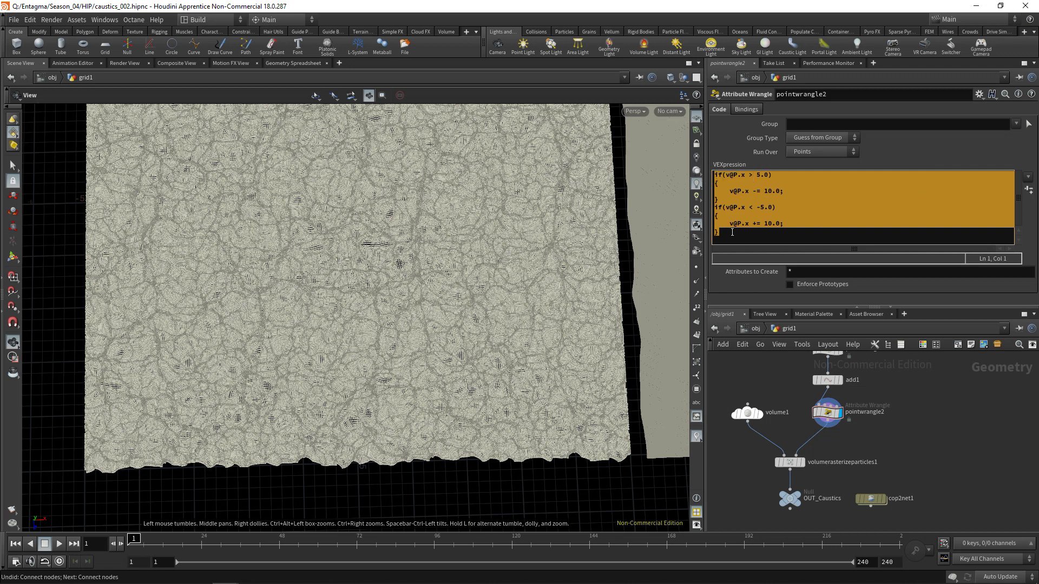
pyautogui.click(732, 232)
pyautogui.press('Return')
pyautogui.hotkey('ctrl', 'v')
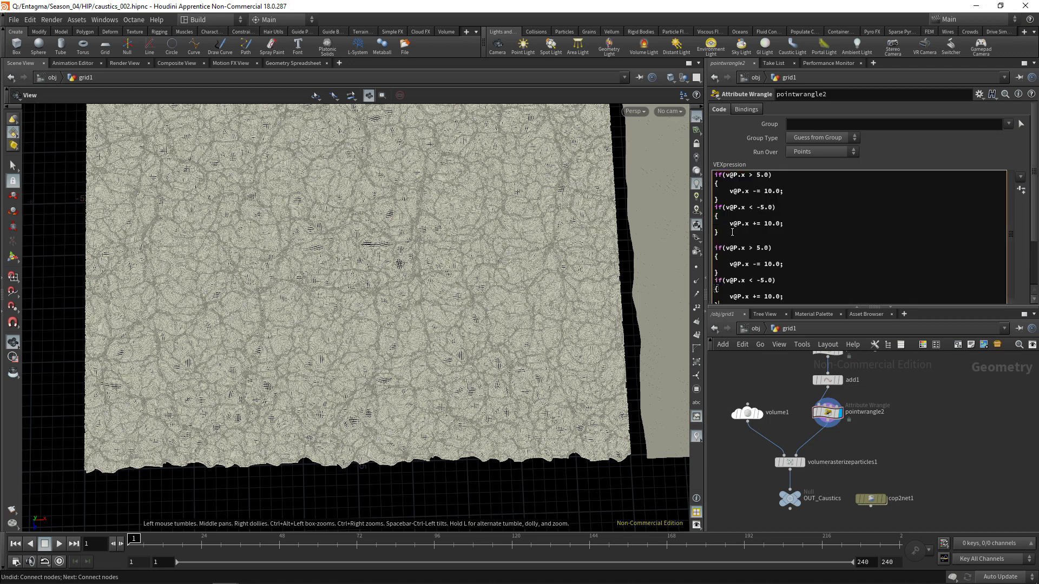
pyautogui.click(742, 248)
pyautogui.press('Delete')
pyautogui.write('z')
pyautogui.press('Down')
pyautogui.press('Delete')
pyautogui.write('z')
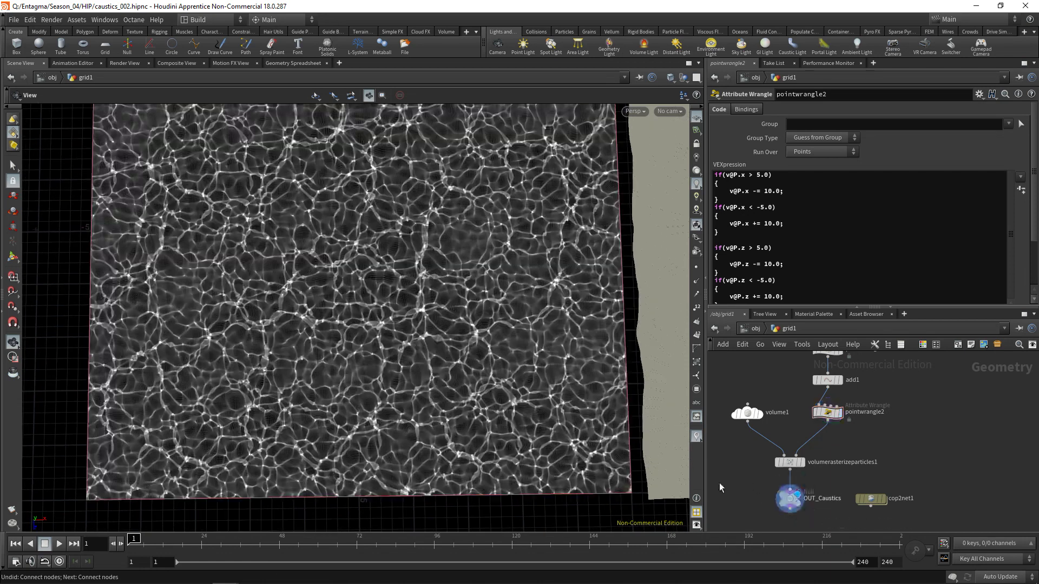
# Display pointwrangle2 to see the wrapped points filling the caustics grid to its border
pyautogui.scroll(5, 458, 373)
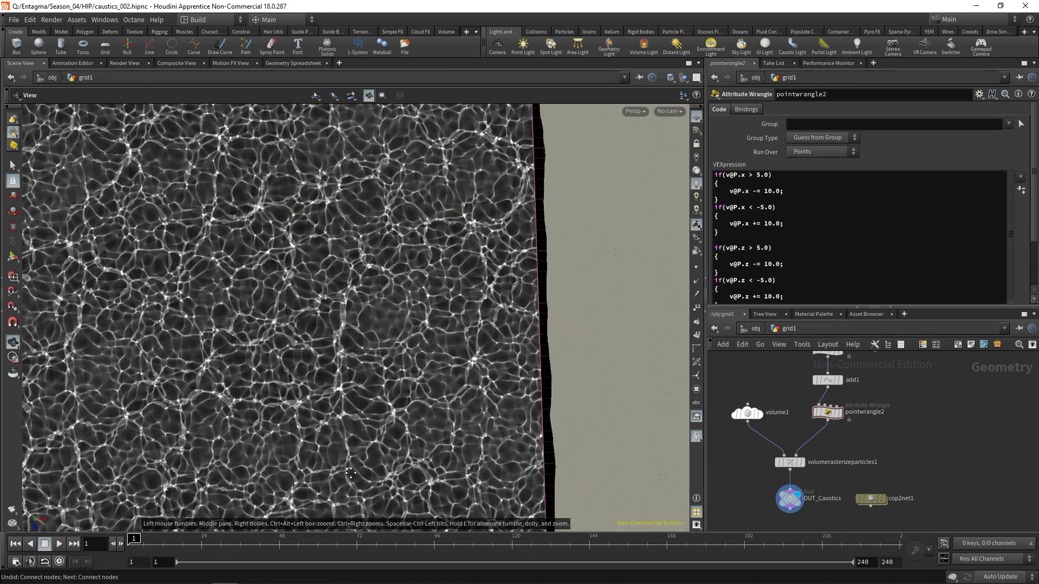
pyautogui.moveTo(571, 368); pyautogui.dragTo(498, 323, button='middle')
pyautogui.scroll(-5, 417, 307)
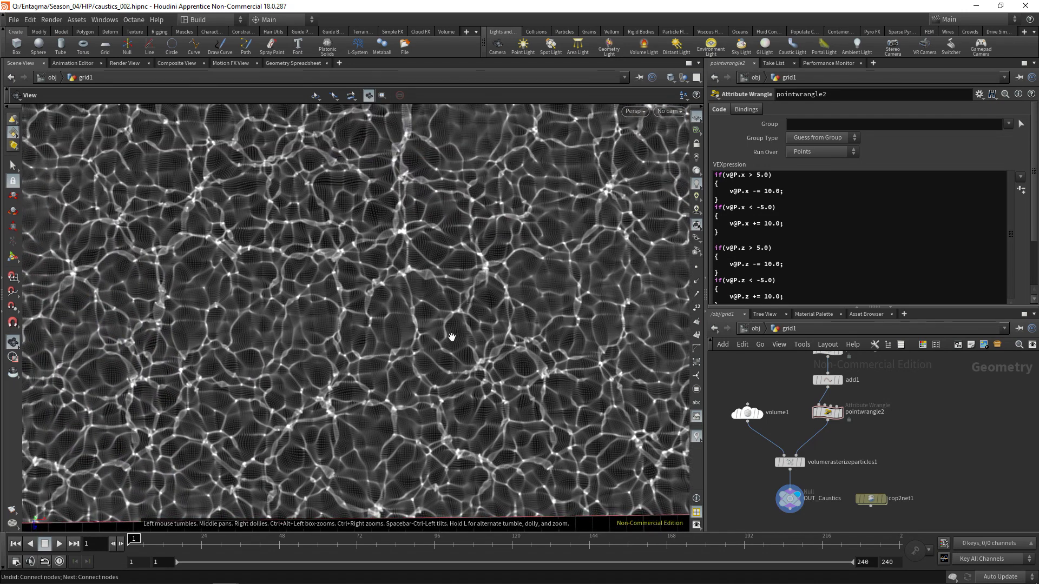
pyautogui.click(840, 412)
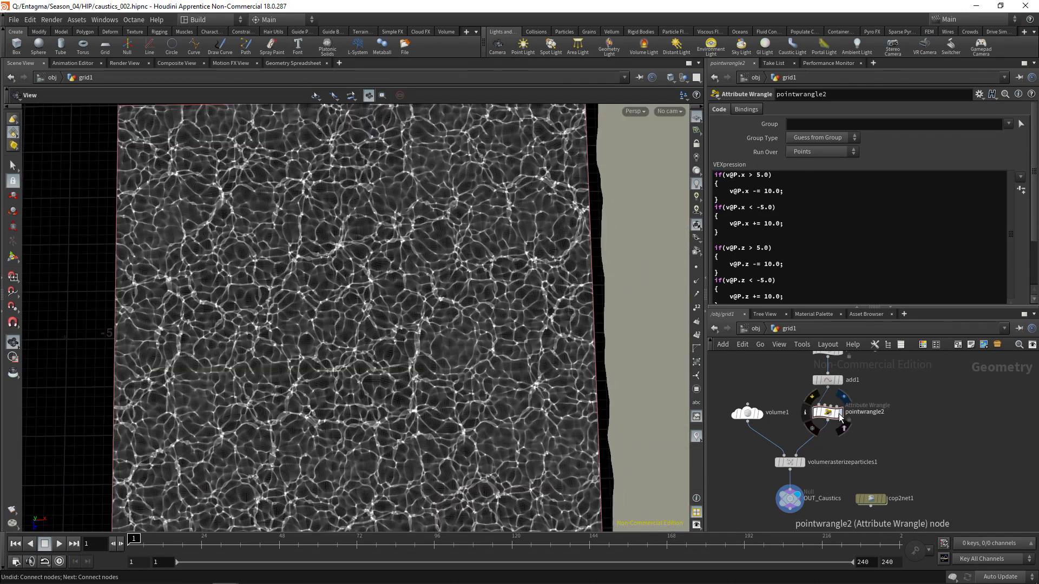
pyautogui.moveTo(508, 408); pyautogui.dragTo(500, 186, button='middle')
pyautogui.scroll(3, 533, 313)
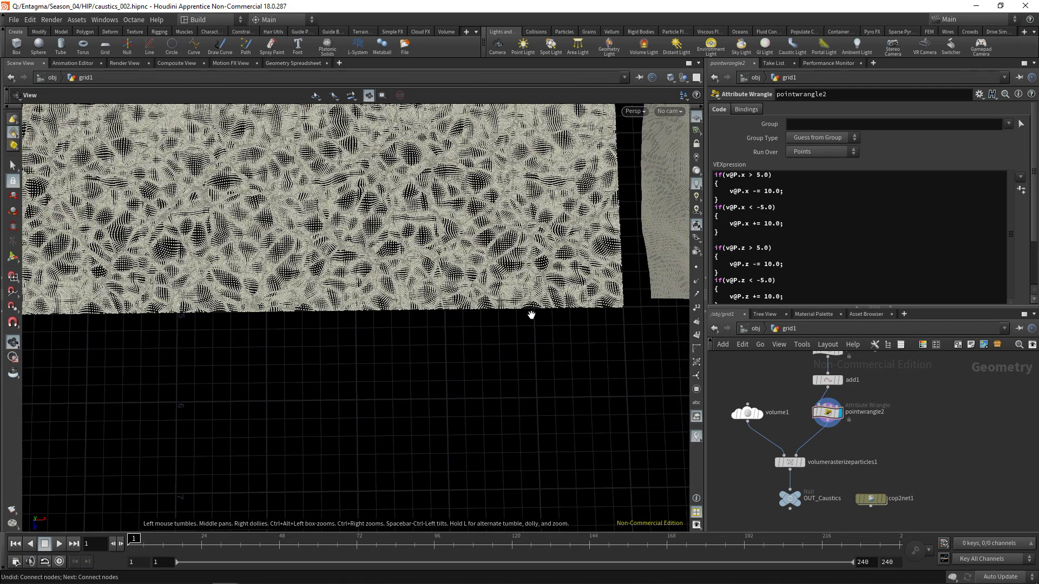
pyautogui.scroll(-2, 600, 322)
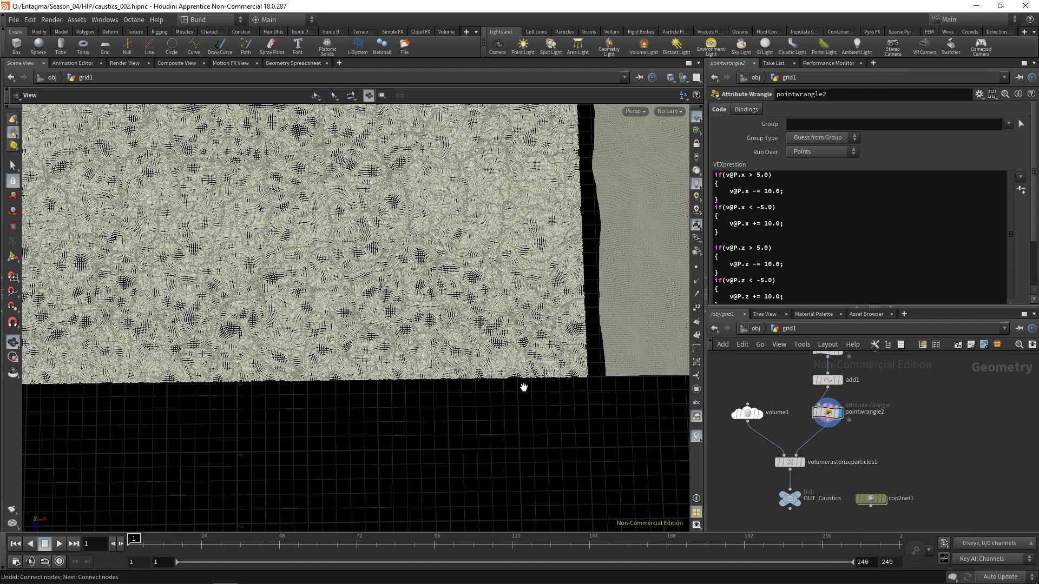
pyautogui.moveTo(741, 415); pyautogui.dragTo(746, 513, button='middle')
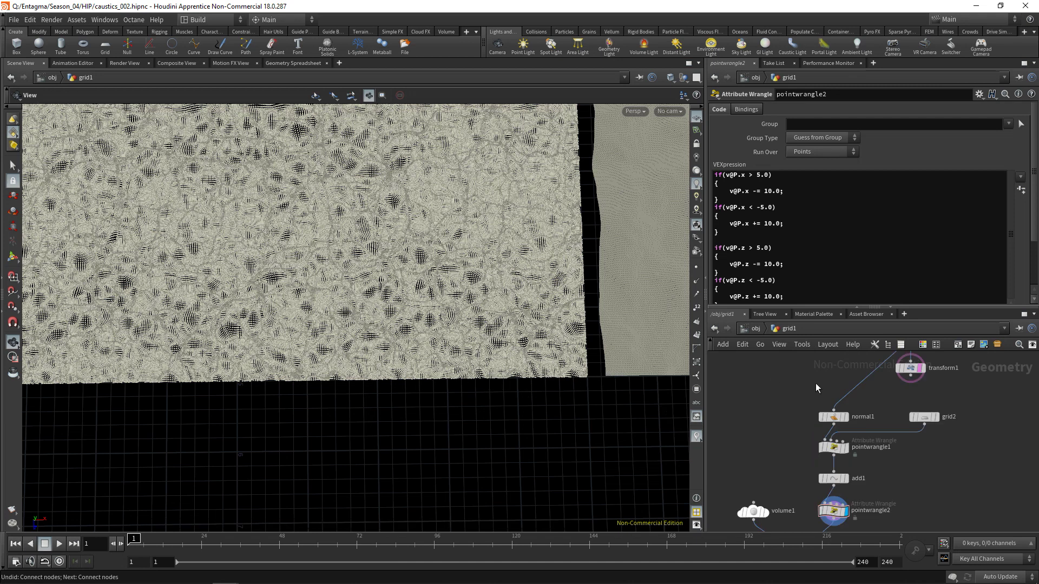
# Display the plain grid1 surface instead of the mountain
pyautogui.moveTo(816, 385); pyautogui.dragTo(814, 475, button='middle')
pyautogui.click(843, 404)
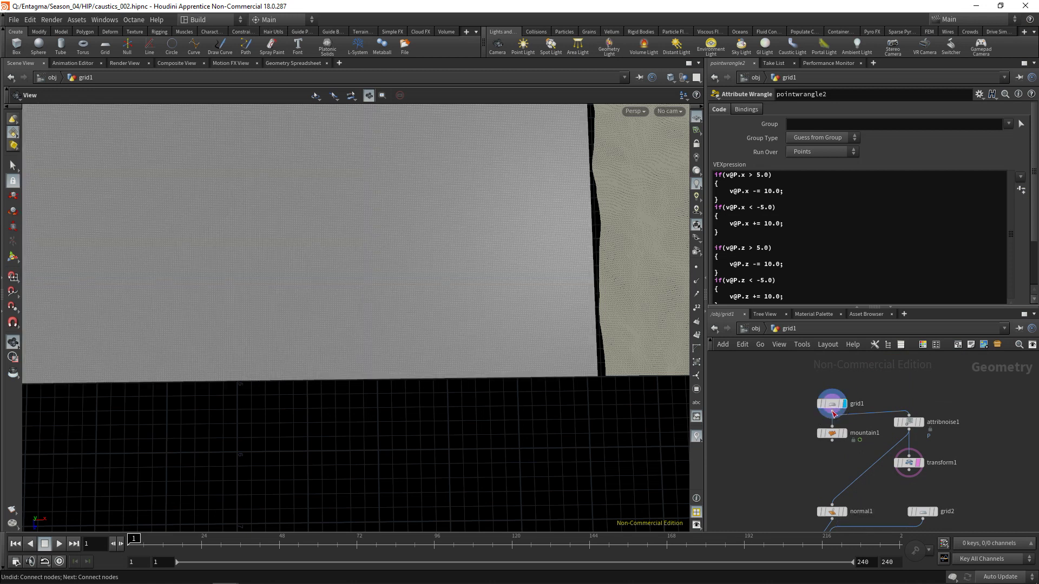
pyautogui.click(833, 410)
# Set grid1's Rows and Columns to 10 and view the grid from above
pyautogui.click(855, 407)
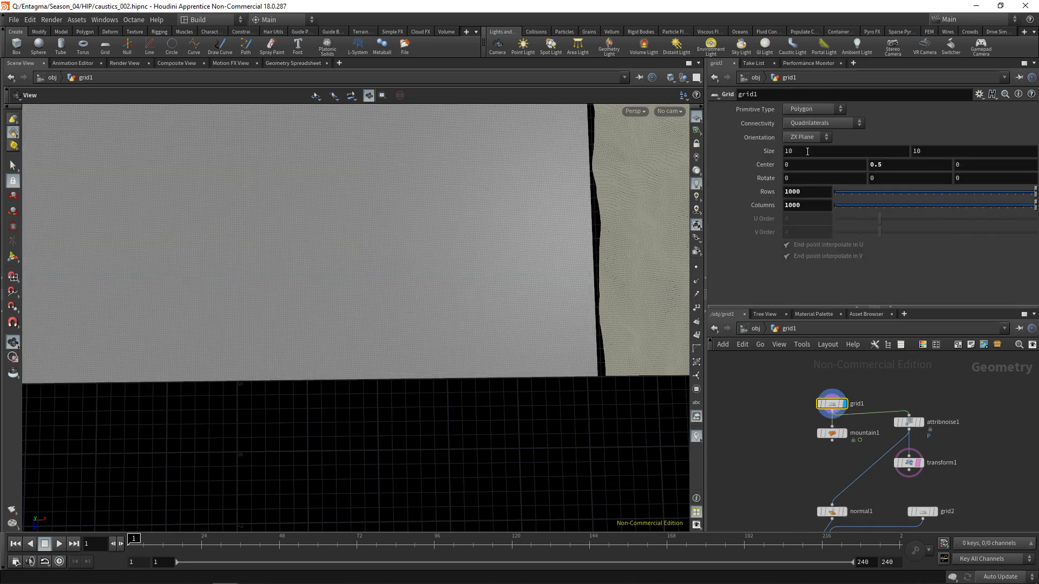
pyautogui.doubleClick(798, 191)
pyautogui.write('10')
pyautogui.press('Tab')
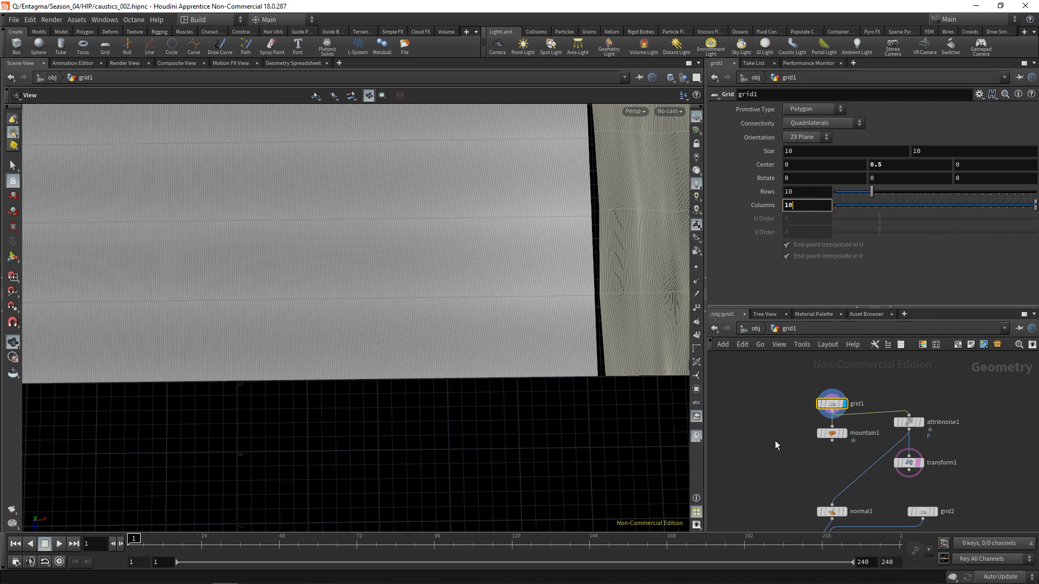
pyautogui.write('10')
pyautogui.press('Return')
pyautogui.moveTo(920, 467)
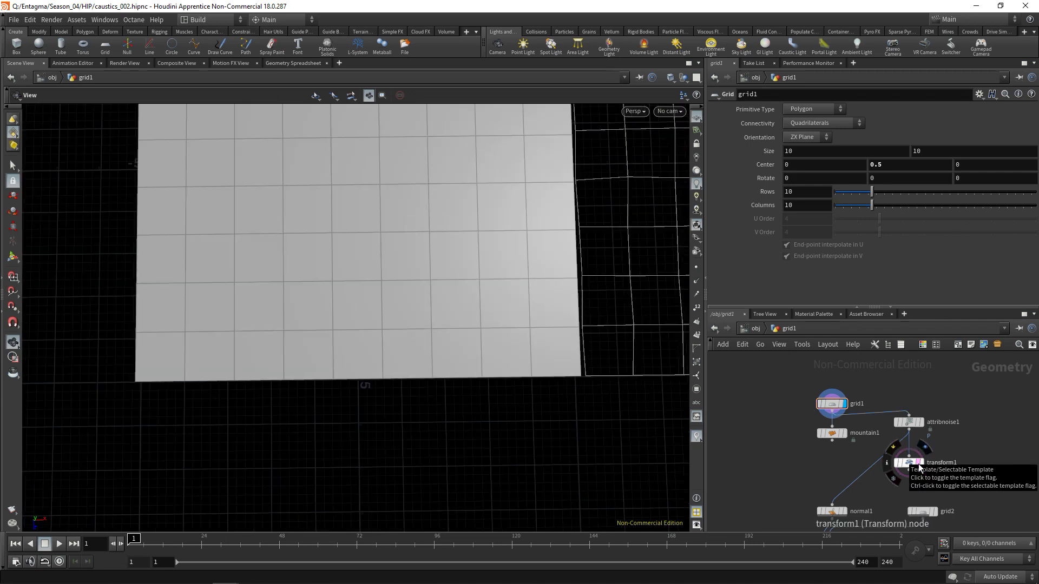
pyautogui.moveTo(541, 309); pyautogui.dragTo(658, 301)
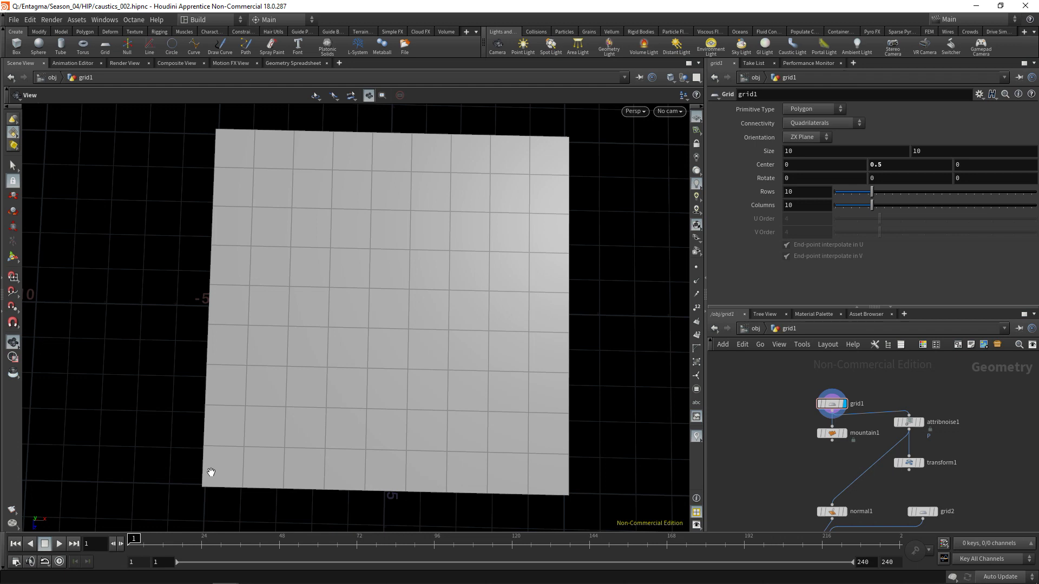
# Add an integer parameter to grid1 labelled 'resolution' named gridres
pyautogui.click(981, 95)
pyautogui.click(972, 108)
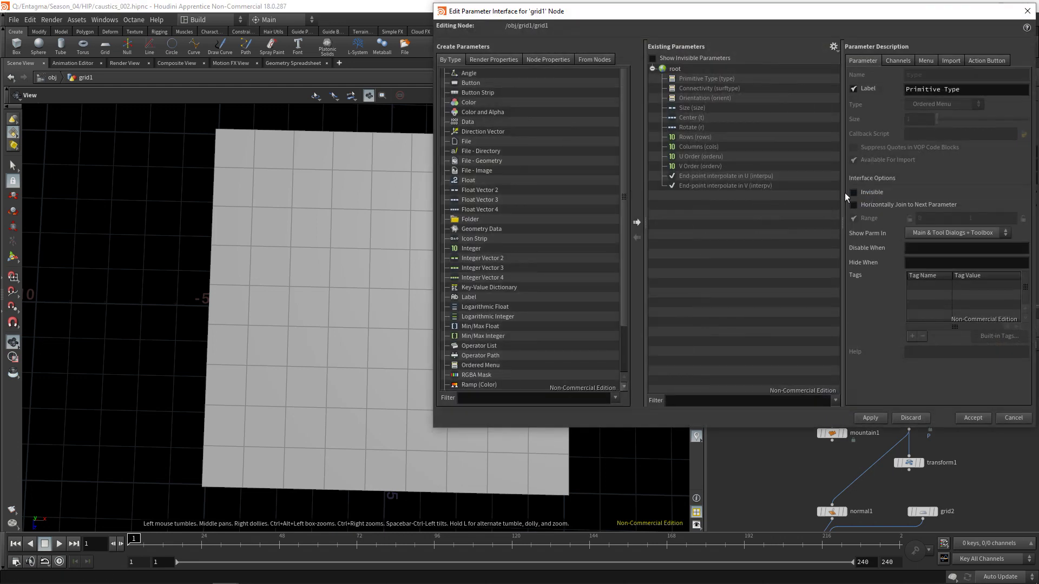
pyautogui.moveTo(681, 254); pyautogui.dragTo(683, 256)
pyautogui.doubleClick(937, 90)
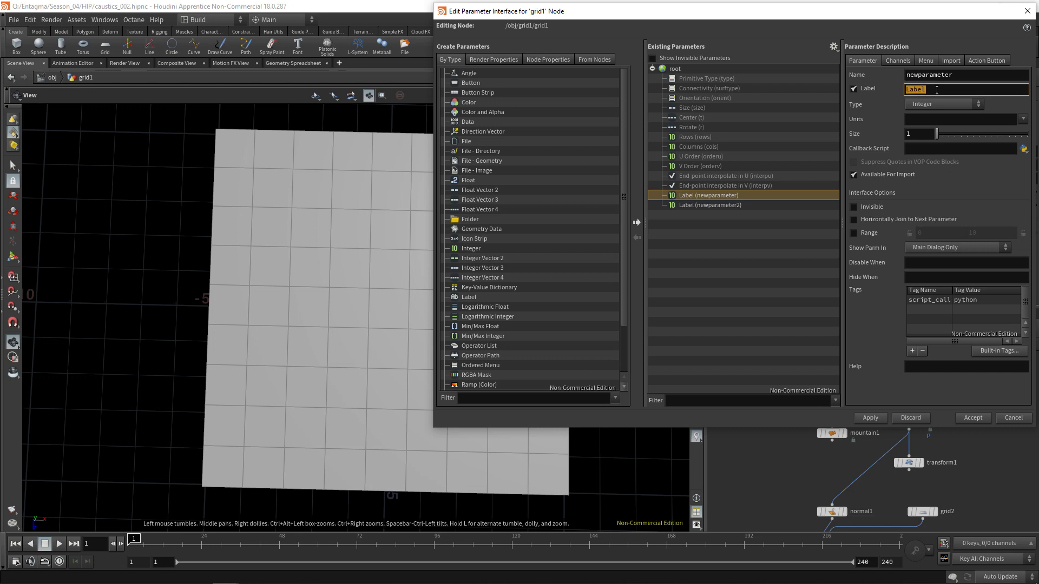
pyautogui.write('resolution')
pyautogui.doubleClick(922, 72)
pyautogui.write('gridres')
# Add a second integer parameter labelled 'size' named gridsize and accept the changes
pyautogui.click(710, 205)
pyautogui.doubleClick(916, 90)
pyautogui.write('size')
pyautogui.doubleClick(920, 75)
pyautogui.write('gridsize')
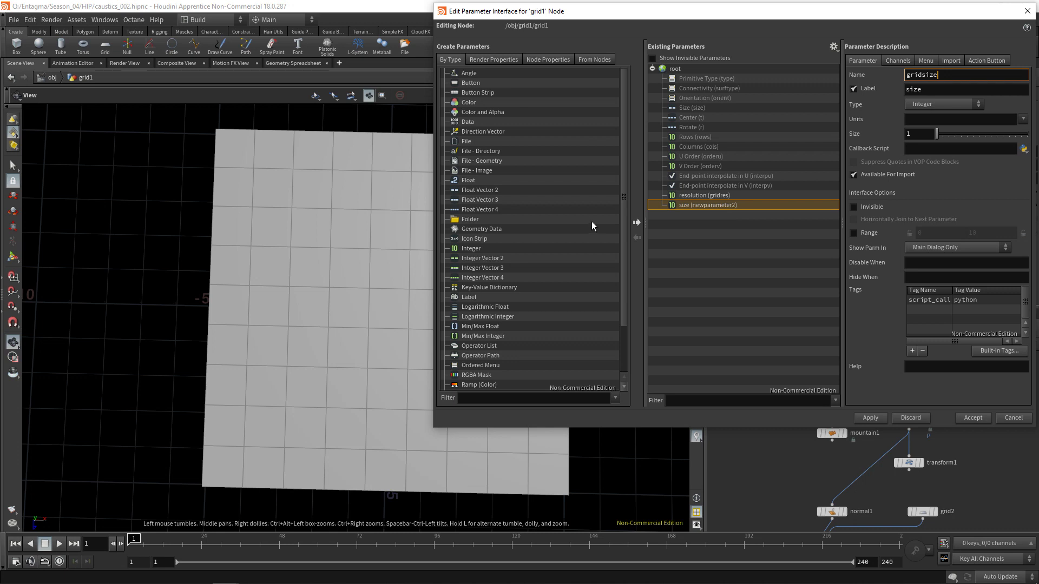
pyautogui.press('Return')
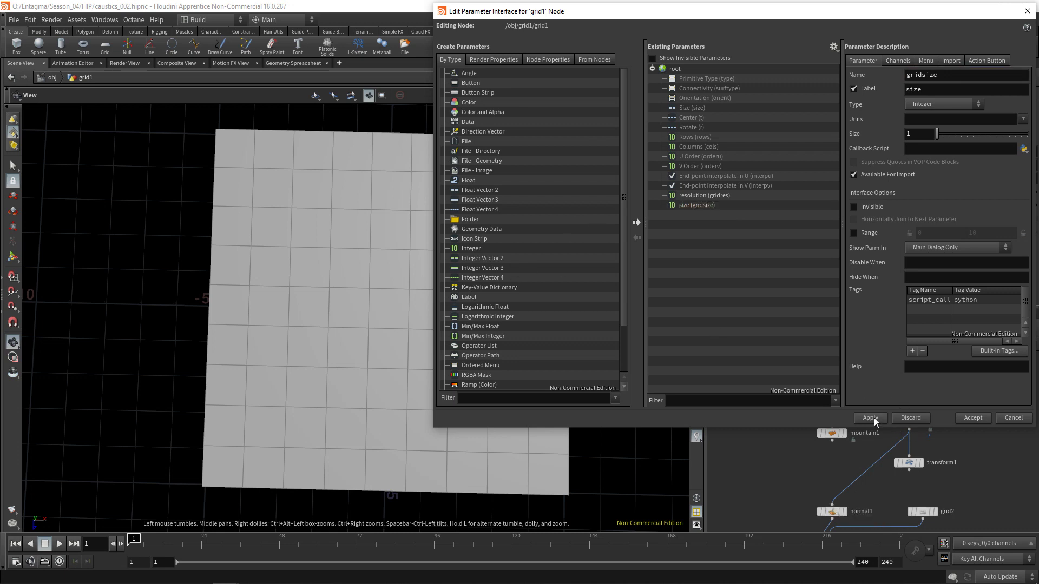
pyautogui.click(974, 417)
# Set grid1's size and resolution parameters to 10
pyautogui.click(790, 282)
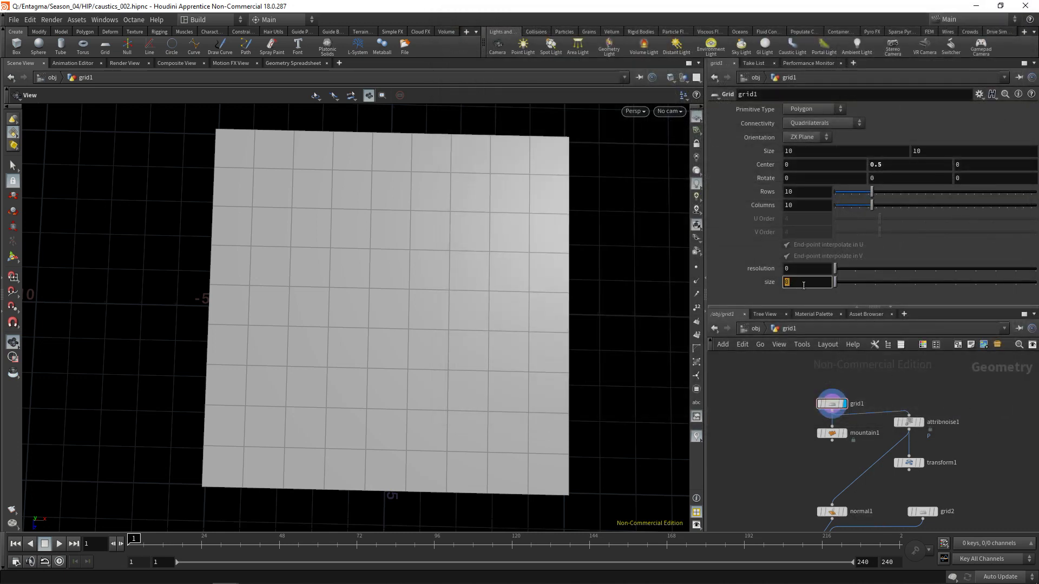
pyautogui.write('10')
pyautogui.press('Return')
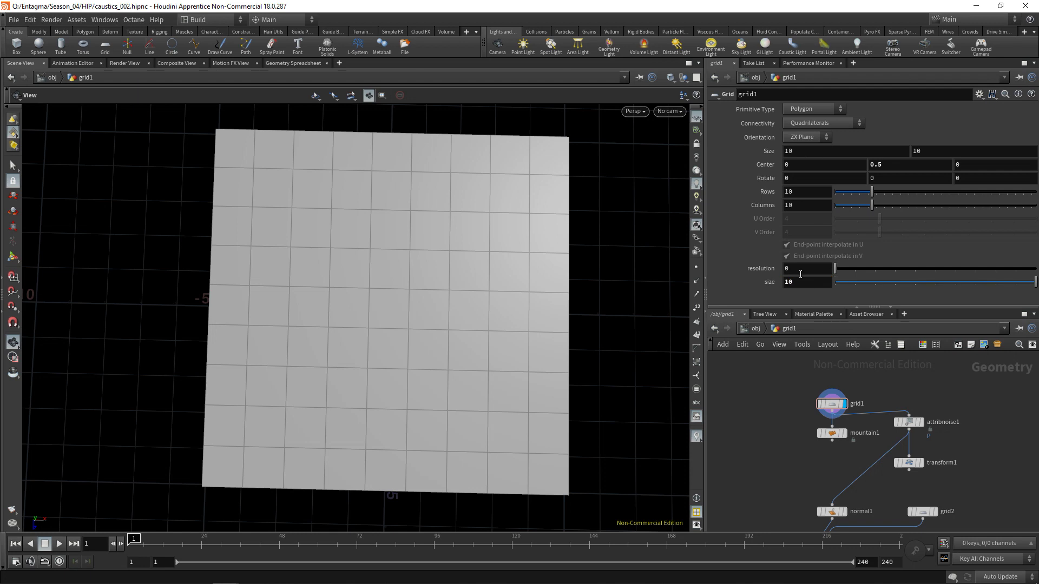
pyautogui.click(799, 274)
pyautogui.press('Return')
# Enter 12 for grid1's Rows and Columns
pyautogui.click(808, 192)
pyautogui.write('12')
pyautogui.click(809, 205)
pyautogui.write('11')
pyautogui.press('BackSpace')
pyautogui.write('2')
pyautogui.hotkey('ctrl', 'z')
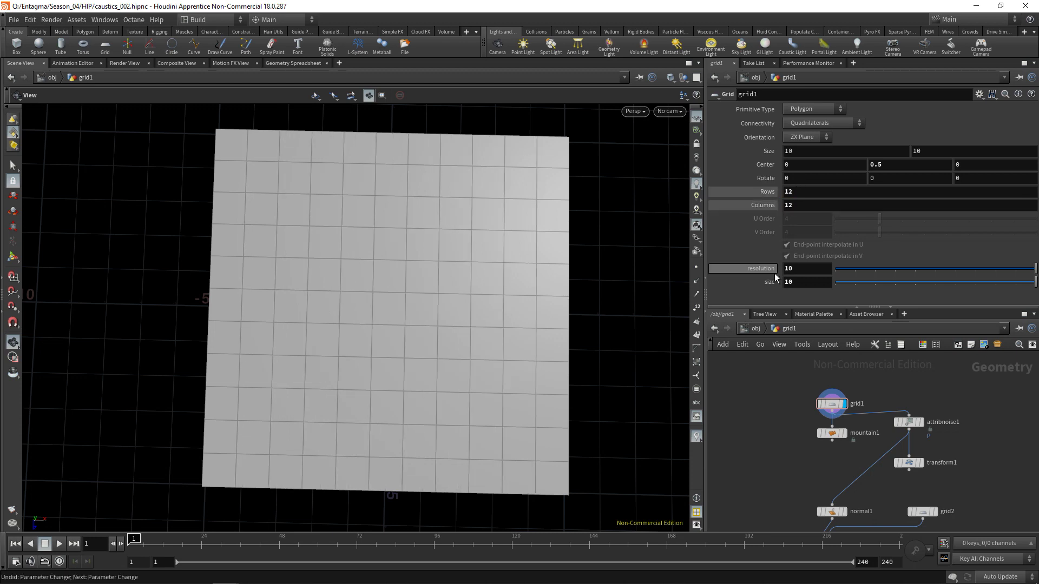
# Drive Rows and Columns by referencing resolution plus 2, then preview the grid density
pyautogui.moveTo(801, 203); pyautogui.dragTo(801, 202)
pyautogui.click(823, 221)
pyautogui.moveTo(771, 273); pyautogui.dragTo(799, 194)
pyautogui.click(819, 207)
pyautogui.write('+ 2')
pyautogui.click(844, 206)
pyautogui.write('+ 2')
pyautogui.press('Return')
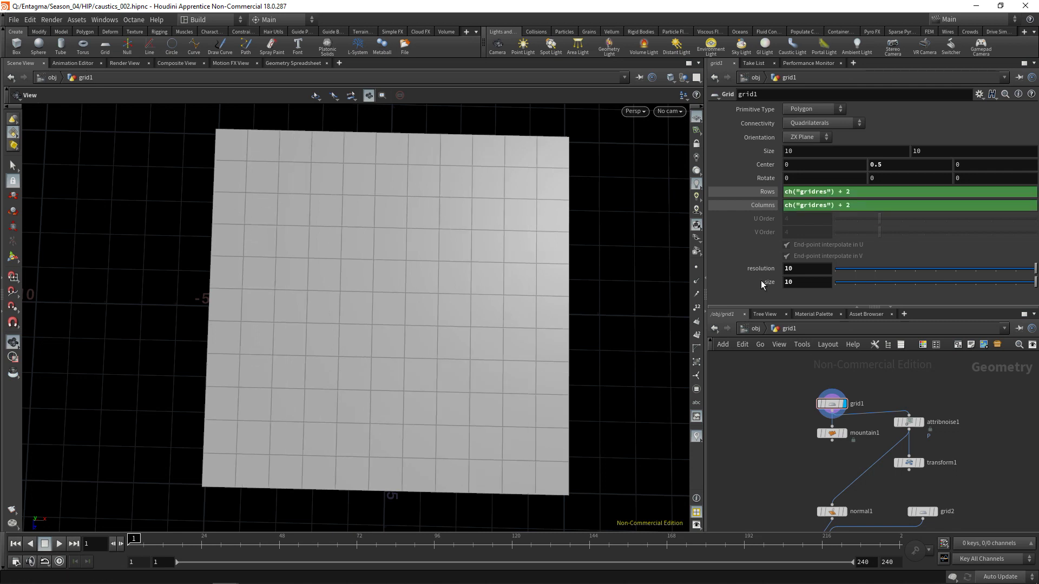
pyautogui.click(760, 206)
pyautogui.click(767, 192)
pyautogui.moveTo(877, 269); pyautogui.dragTo(1028, 269)
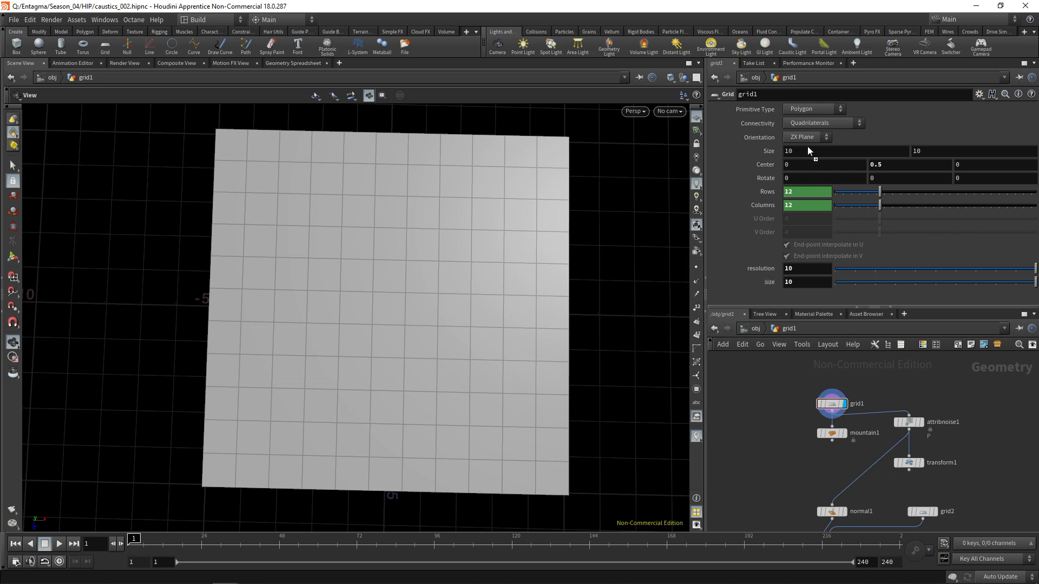
# Start grid1's Size expression as ch("gridsize") + 2 * (ch("gridsize") / ( ))
pyautogui.moveTo(808, 150); pyautogui.dragTo(808, 151)
pyautogui.click(810, 165)
pyautogui.click(844, 151)
pyautogui.write('+ ')
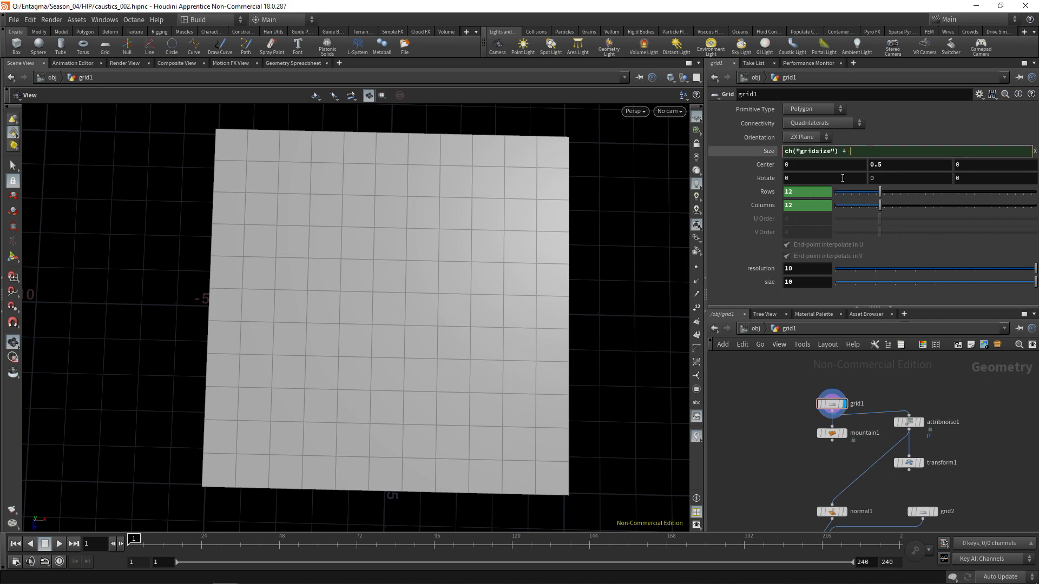
pyautogui.write('2 * ()')
pyautogui.press('Left')
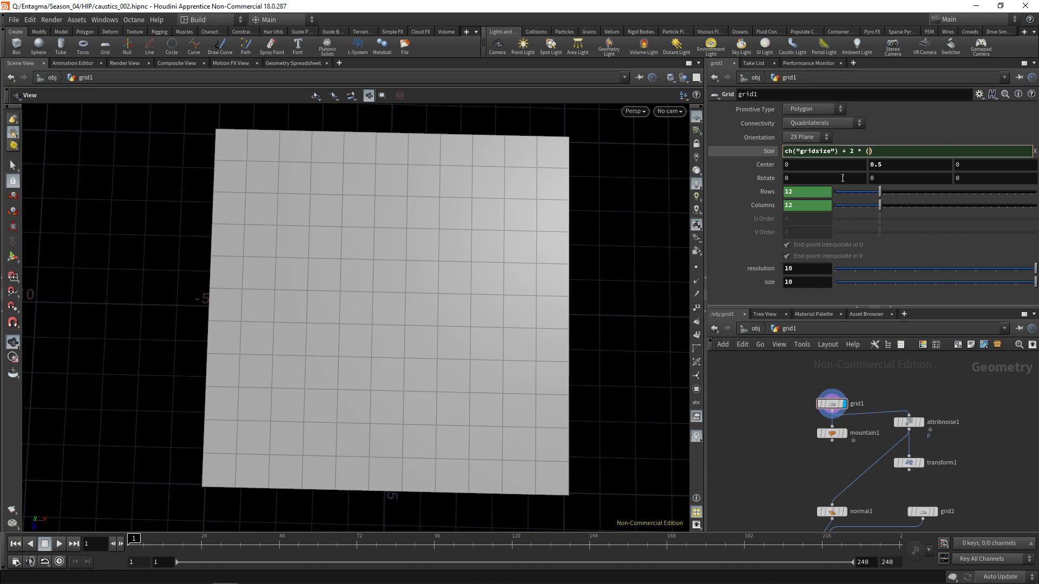
pyautogui.press('Return')
pyautogui.rightClick(788, 283)
pyautogui.click(823, 353)
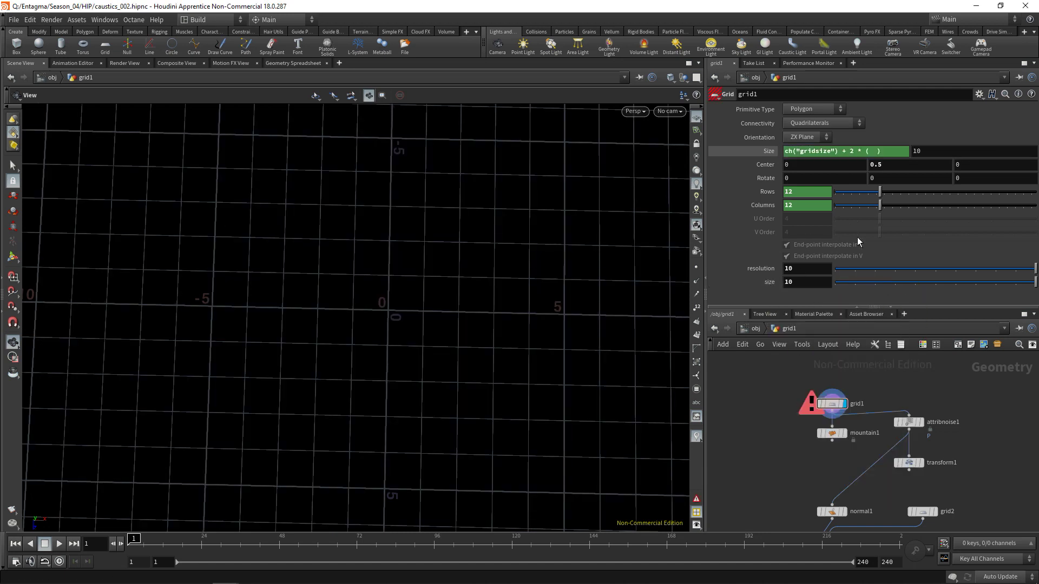
pyautogui.rightClick(873, 153)
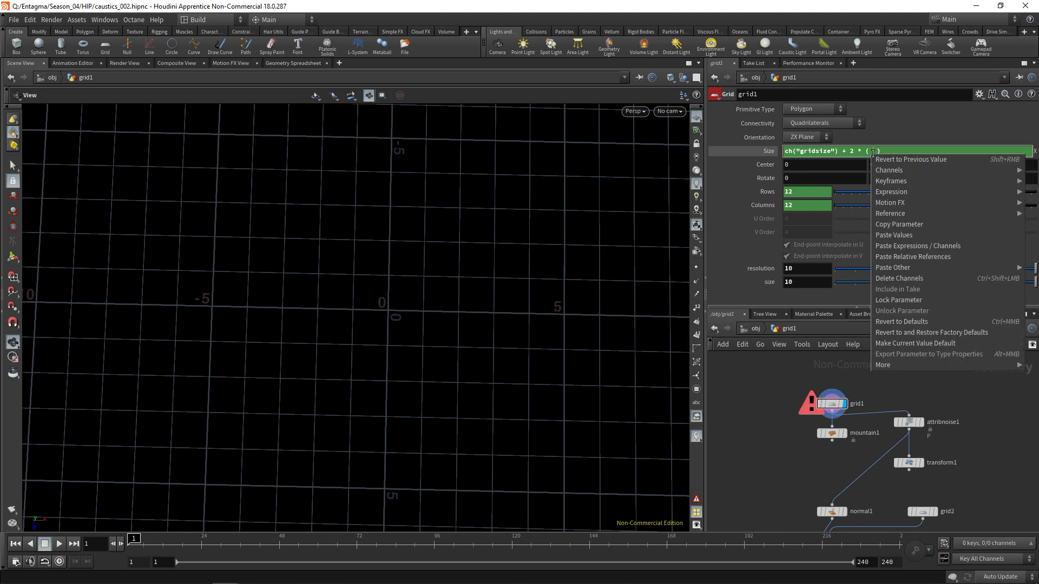
pyautogui.click(901, 257)
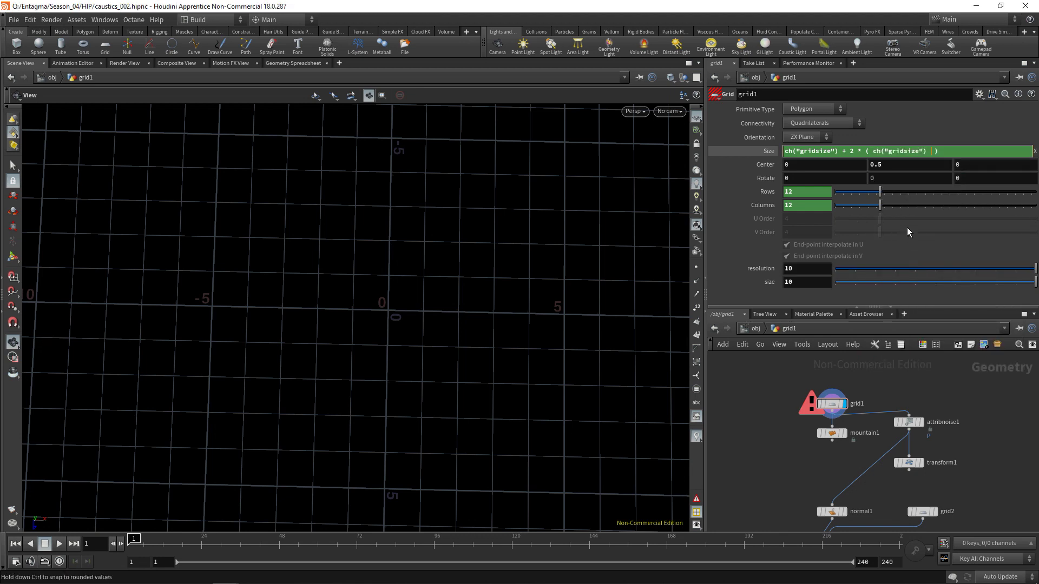
pyautogui.write('/ (  )')
pyautogui.press('Left')
pyautogui.press('Left')
# Finish the divisor with ch("gridres") - 1 and copy the expression into Size's second component
pyautogui.rightClick(759, 268)
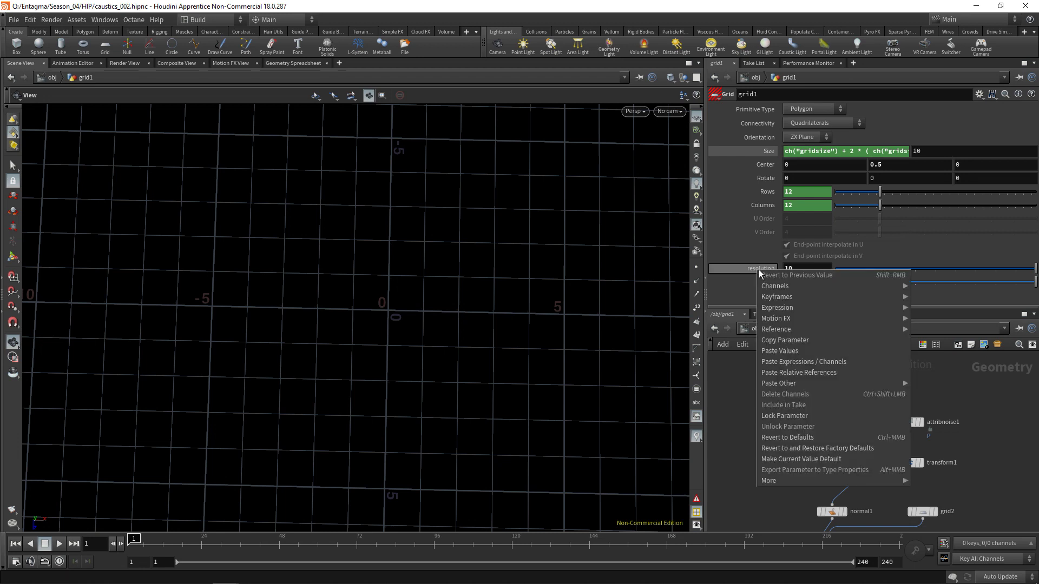
pyautogui.click(809, 316)
pyautogui.click(951, 150)
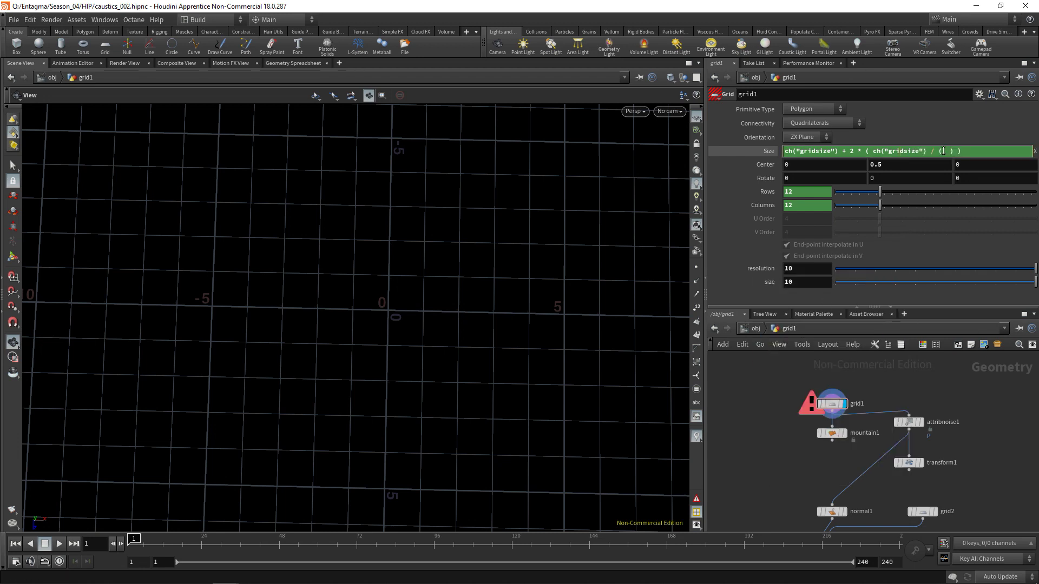
pyautogui.write('ch("gridres") -')
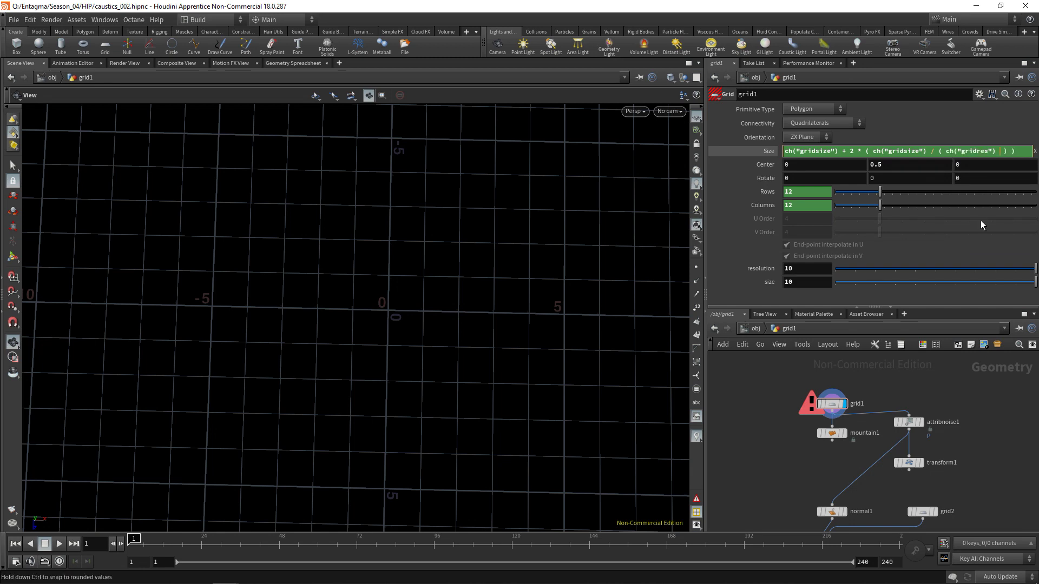
pyautogui.write(' 1')
pyautogui.press('Return')
pyautogui.click(808, 151)
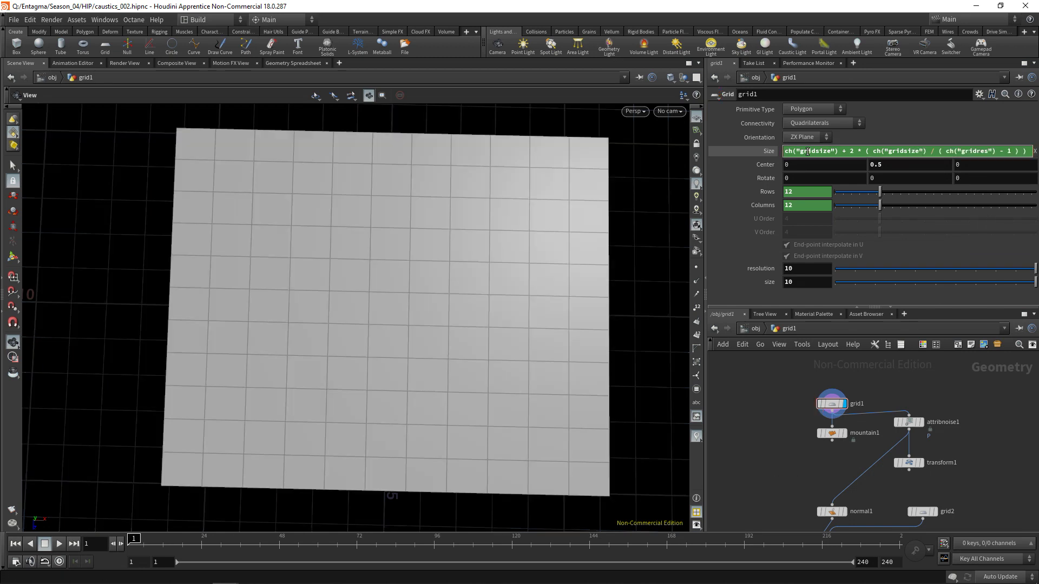
pyautogui.press('Tab')
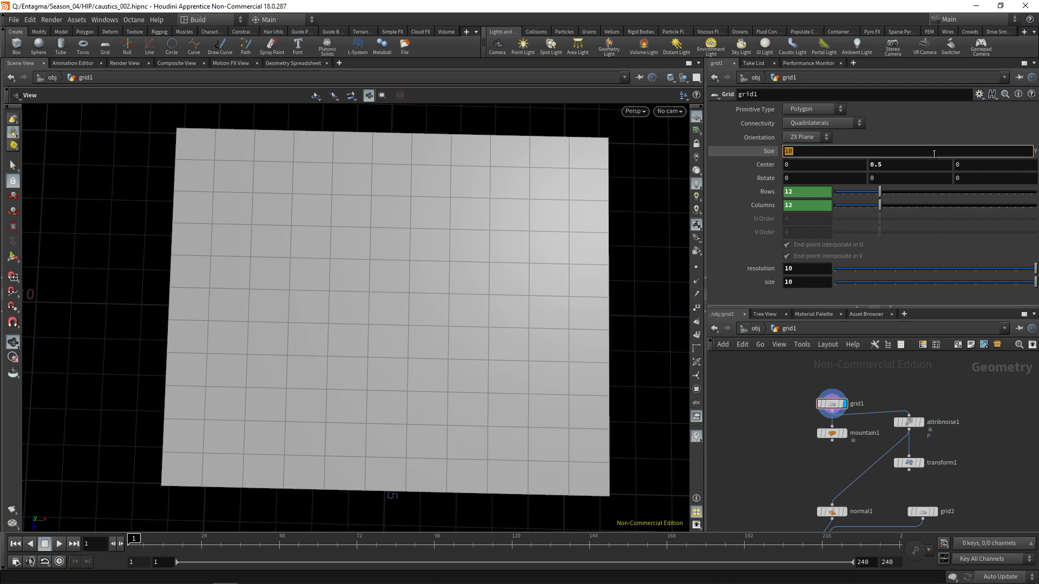
pyautogui.hotkey('ctrl', 'v')
pyautogui.press('Return')
# Set grid1's resolution to 500, giving 502 rows and columns
pyautogui.click(807, 268)
pyautogui.write('7')
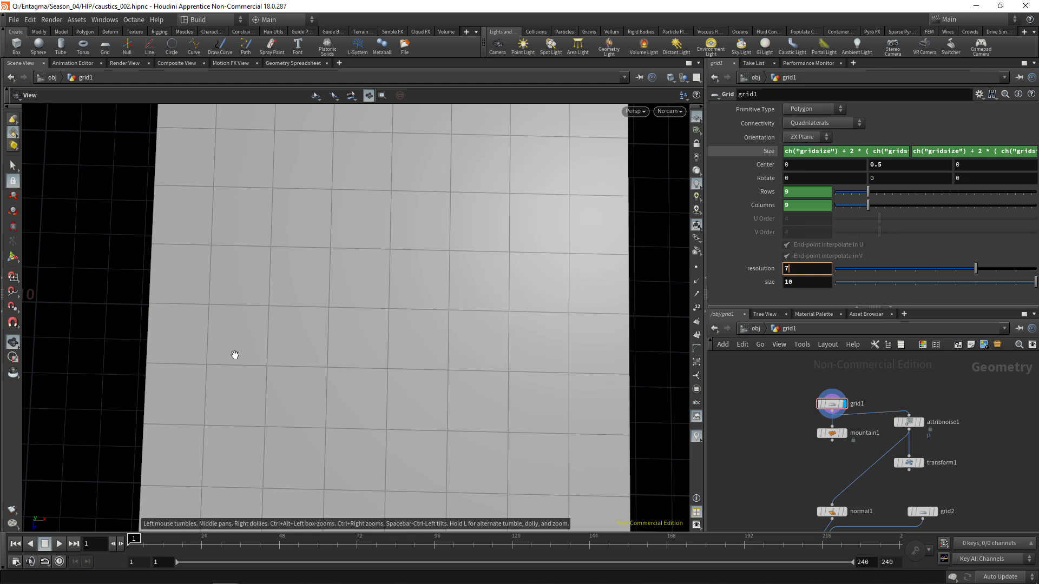
pyautogui.scroll(11, 800, 268)
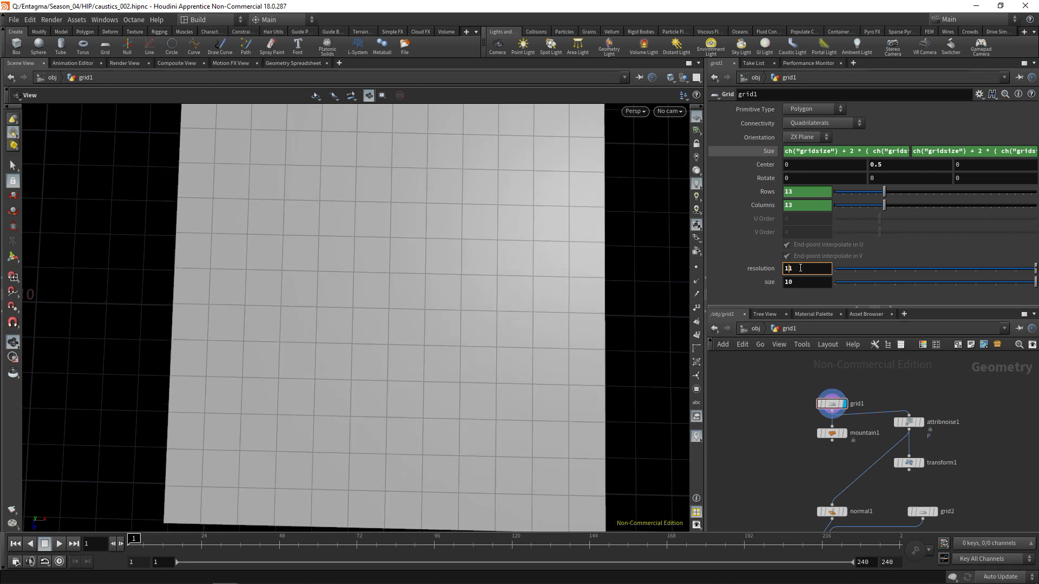
pyautogui.scroll(11, 800, 268)
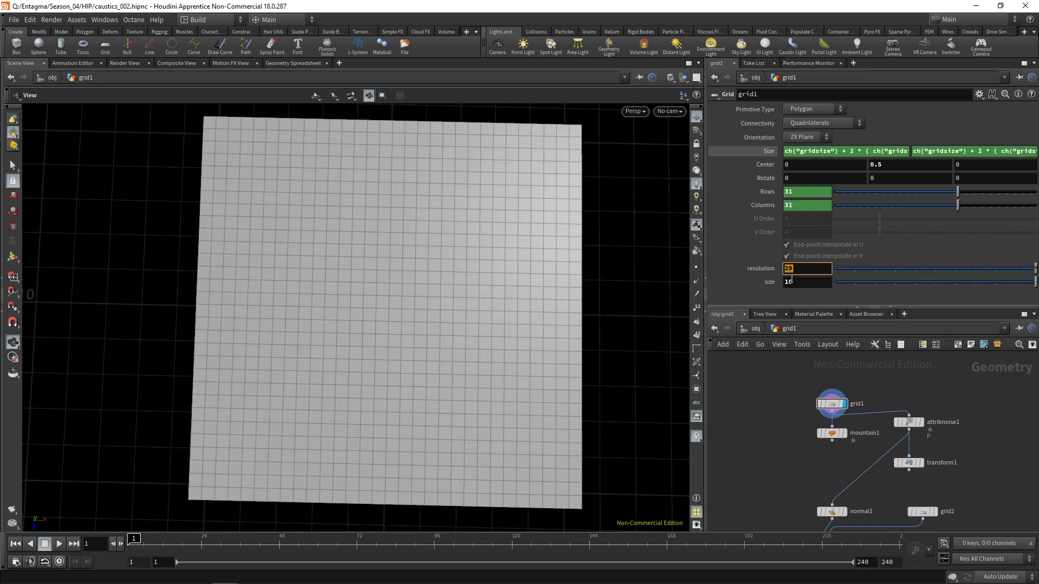
pyautogui.write('500')
pyautogui.press('Return')
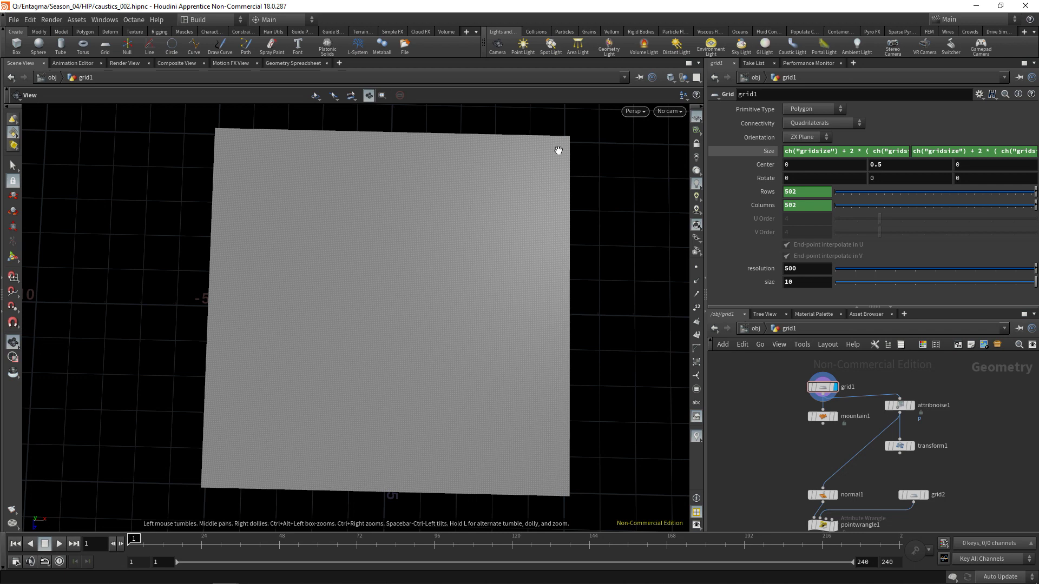
# Insert a Group Create node after grid1 and name the group 'edge'
pyautogui.moveTo(806, 460); pyautogui.dragTo(798, 520, button='middle')
pyautogui.moveTo(823, 452)
pyautogui.press('Tab')
pyautogui.write('grou')
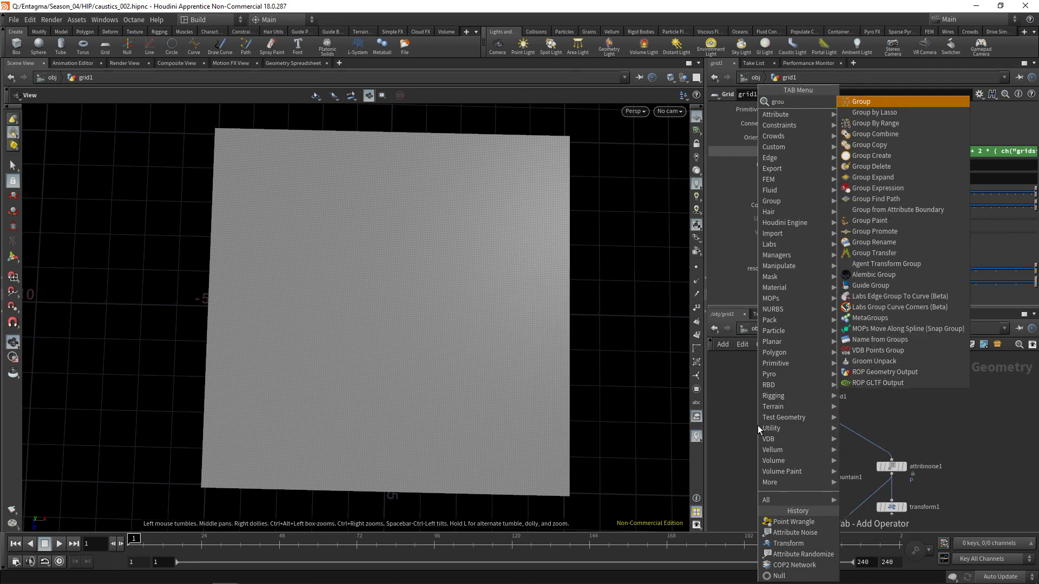
pyautogui.press('Return')
pyautogui.click(861, 437)
pyautogui.doubleClick(826, 107)
pyautogui.write('edge')
pyautogui.press('Tab')
# Disable the base group and include the grid's unshared border edges
pyautogui.click(793, 161)
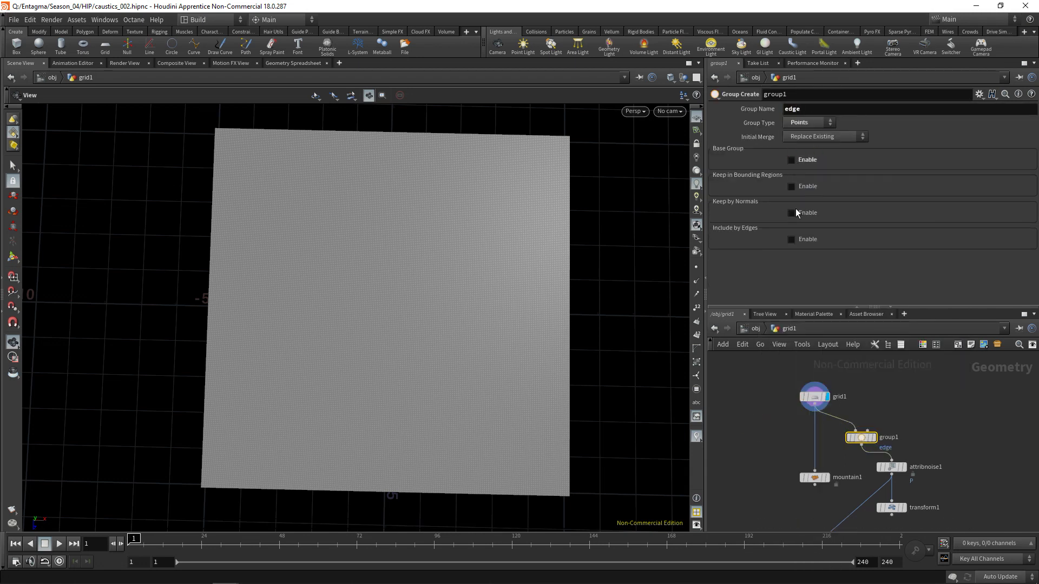
pyautogui.click(792, 241)
pyautogui.moveTo(1033, 241); pyautogui.dragTo(1036, 287)
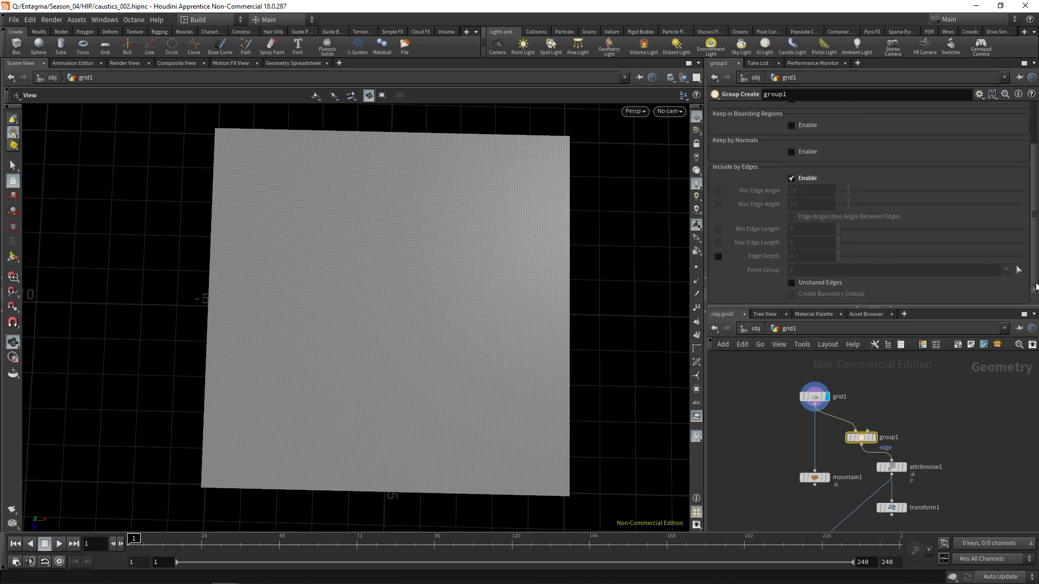
pyautogui.click(814, 283)
pyautogui.click(873, 437)
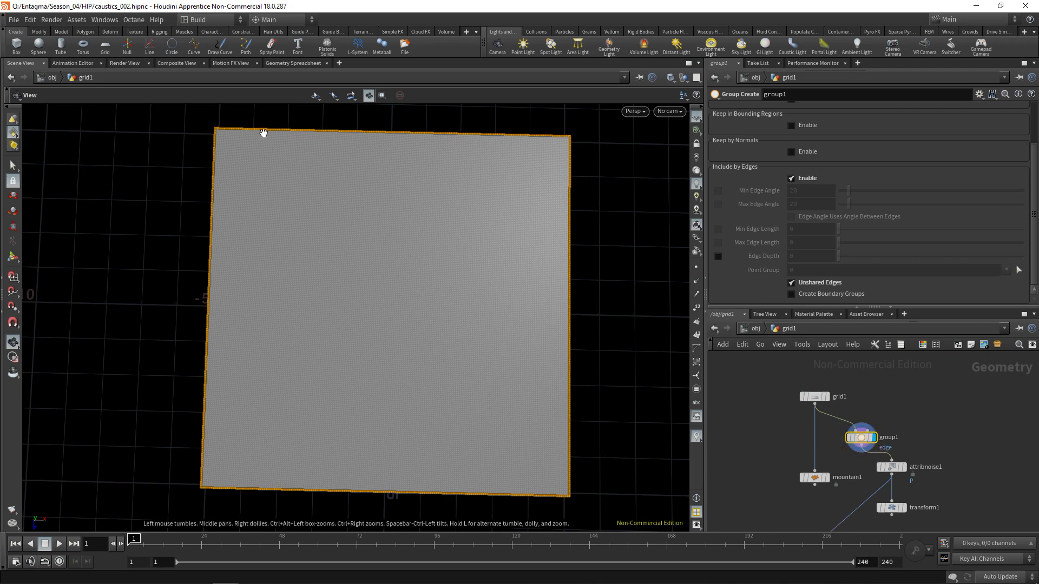
# Frame the whole grid and display attribnoise1's noise-displaced surface
pyautogui.scroll(5, 220, 121)
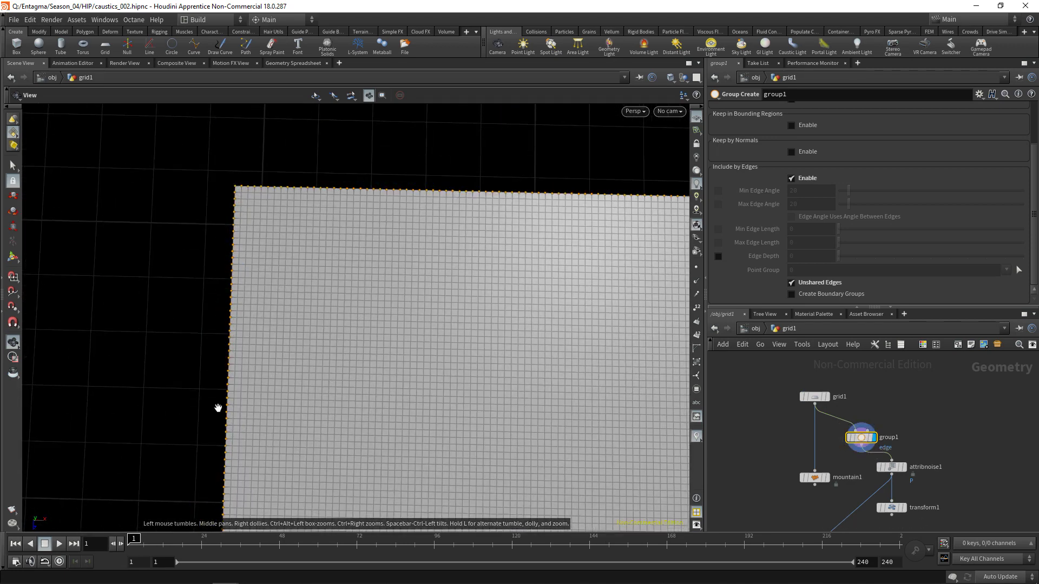
pyautogui.moveTo(392, 164); pyautogui.dragTo(390, 275)
pyautogui.scroll(-4, 354, 250)
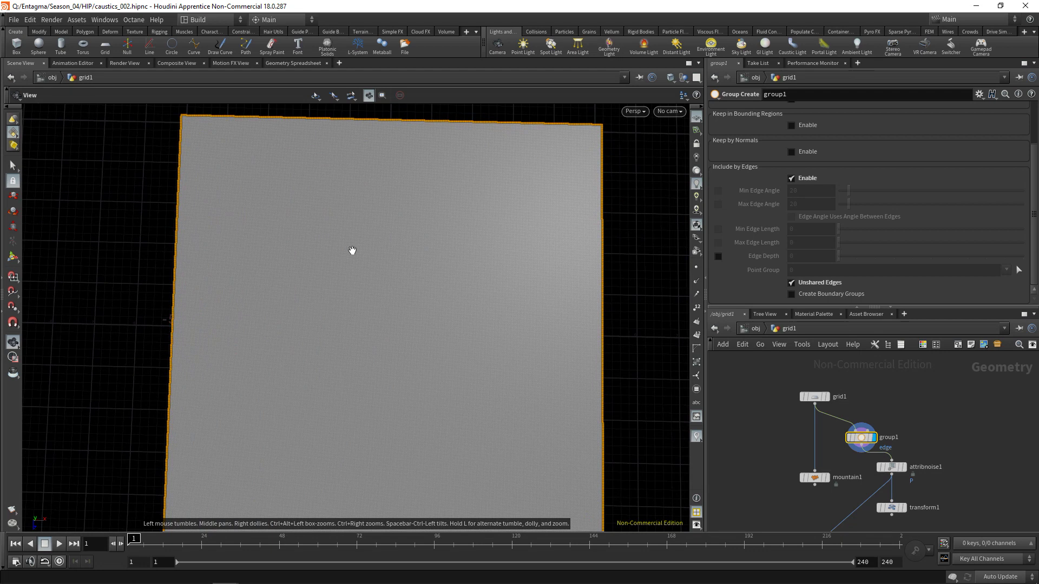
pyautogui.moveTo(844, 470); pyautogui.dragTo(840, 366, button='middle')
pyautogui.click(895, 423)
# Insert a Delete node after normal1 that deletes the 'edge' group's points
pyautogui.click(822, 436)
pyautogui.moveTo(813, 441); pyautogui.dragTo(814, 393)
pyautogui.press('Tab')
pyautogui.write('delete')
pyautogui.press('Return')
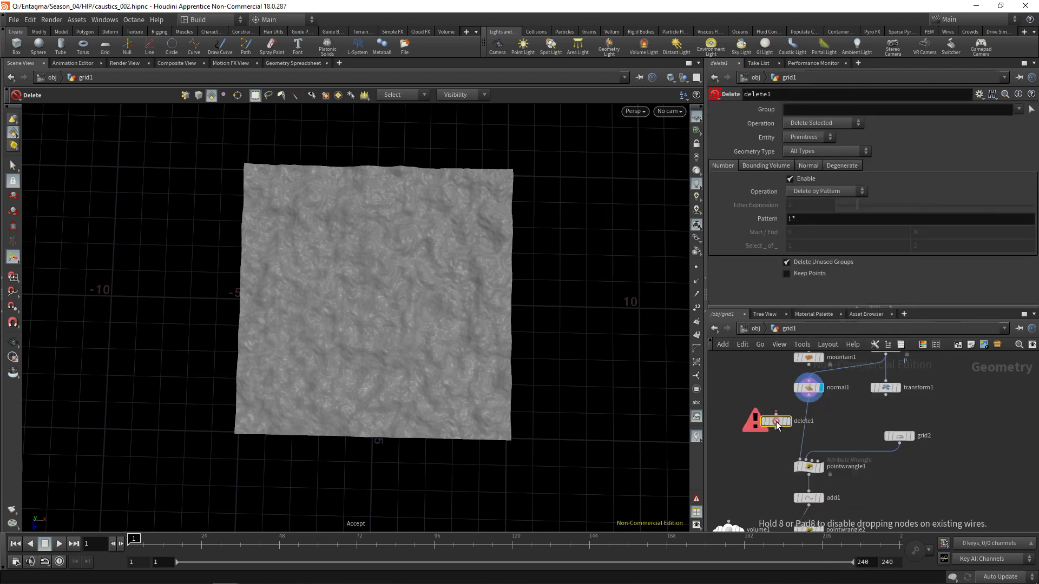
pyautogui.moveTo(777, 426); pyautogui.dragTo(810, 430)
pyautogui.click(1019, 110)
pyautogui.click(819, 142)
pyautogui.click(806, 153)
# Display OUT_Caustics and inspect the caustics filling the square tile
pyautogui.scroll(2, 812, 426)
pyautogui.moveTo(765, 469); pyautogui.dragTo(753, 415, button='middle')
pyautogui.moveTo(785, 520); pyautogui.dragTo(785, 368, button='middle')
pyautogui.click(817, 449)
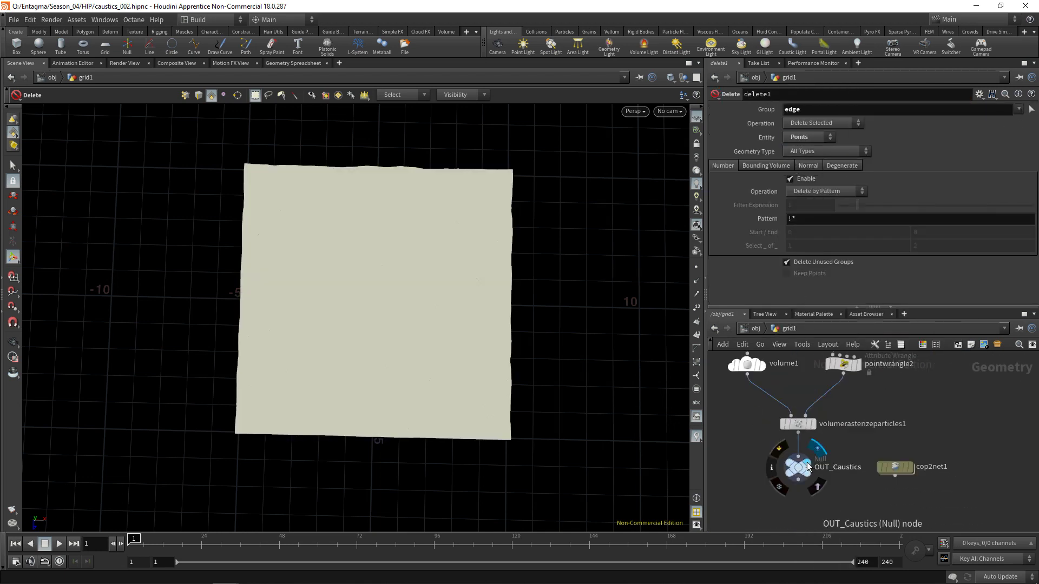
pyautogui.click(797, 469)
pyautogui.scroll(5, 515, 429)
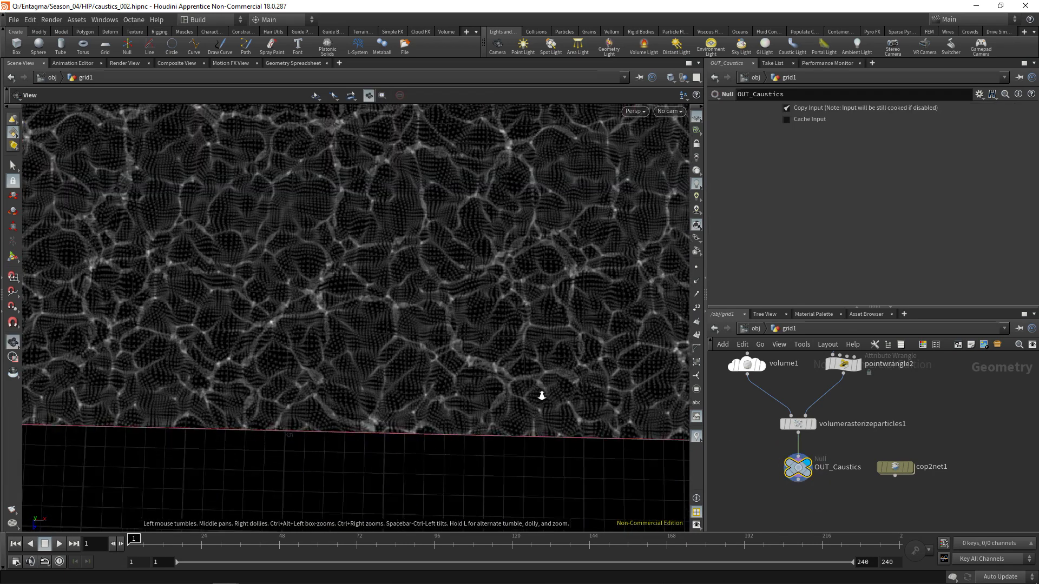
pyautogui.moveTo(545, 394); pyautogui.dragTo(515, 452, button='middle')
pyautogui.scroll(5, 486, 365)
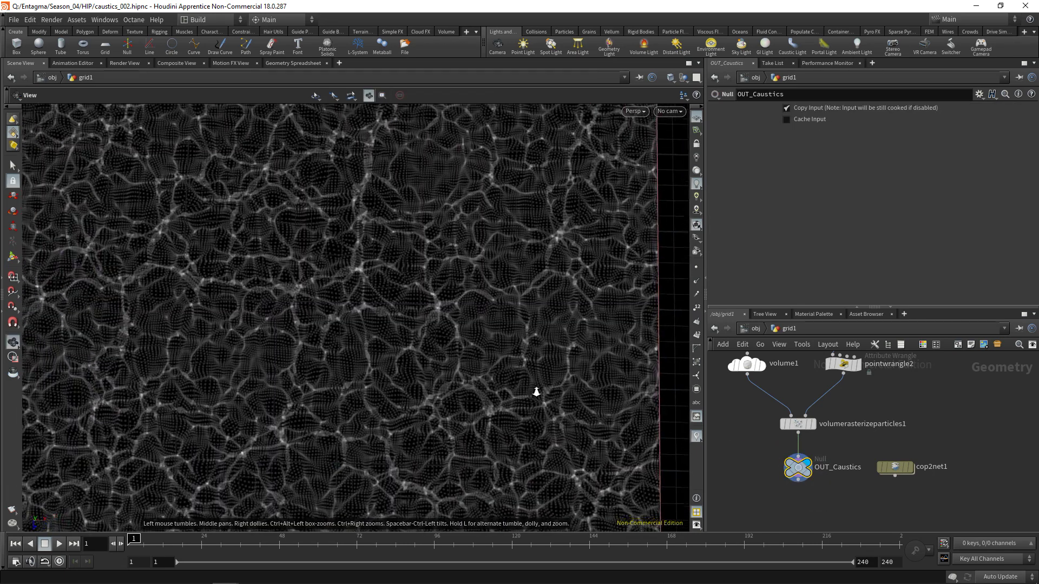
pyautogui.scroll(-10, 511, 399)
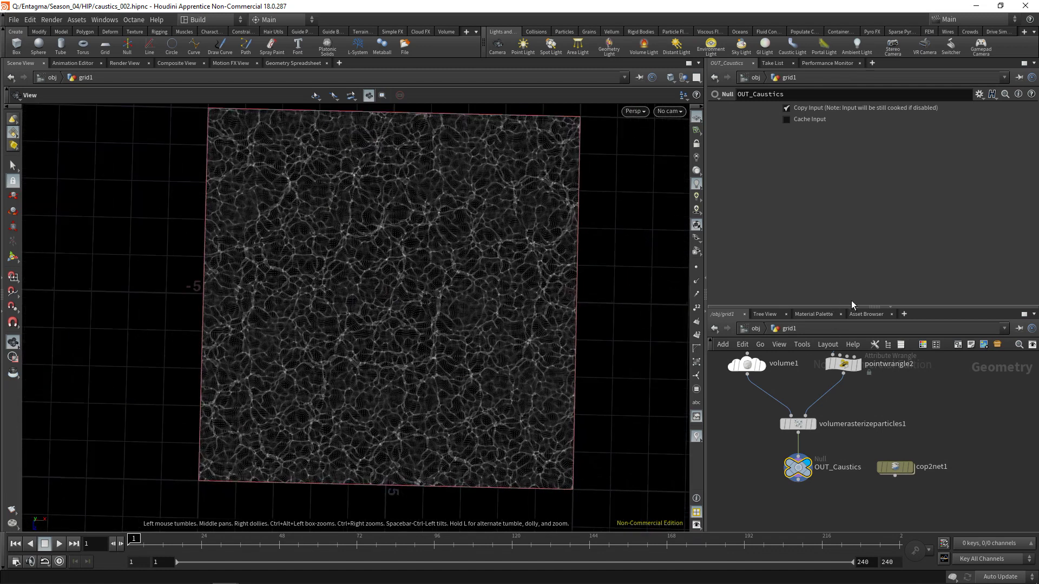
# Enlarge the network and parameter panes, display attribnoise1, and select grid1
pyautogui.moveTo(852, 306); pyautogui.dragTo(851, 164)
pyautogui.press('h')
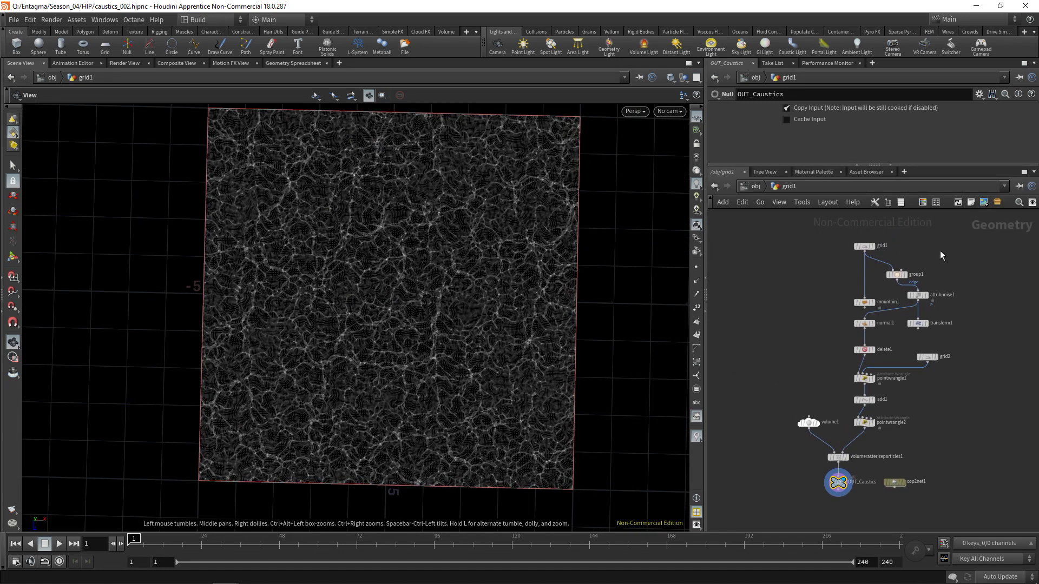
pyautogui.click(926, 297)
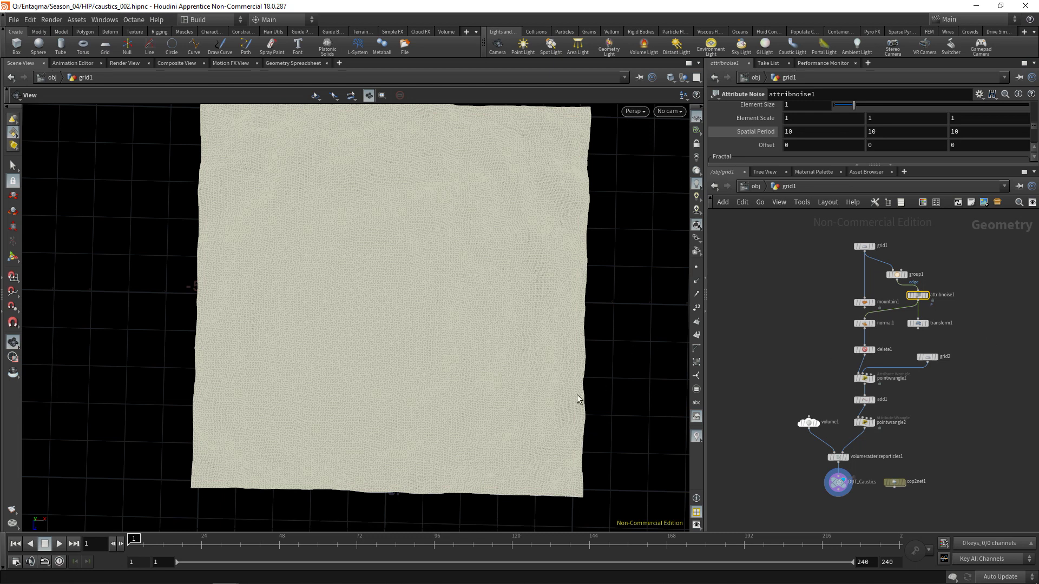
pyautogui.moveTo(864, 238); pyautogui.dragTo(864, 239)
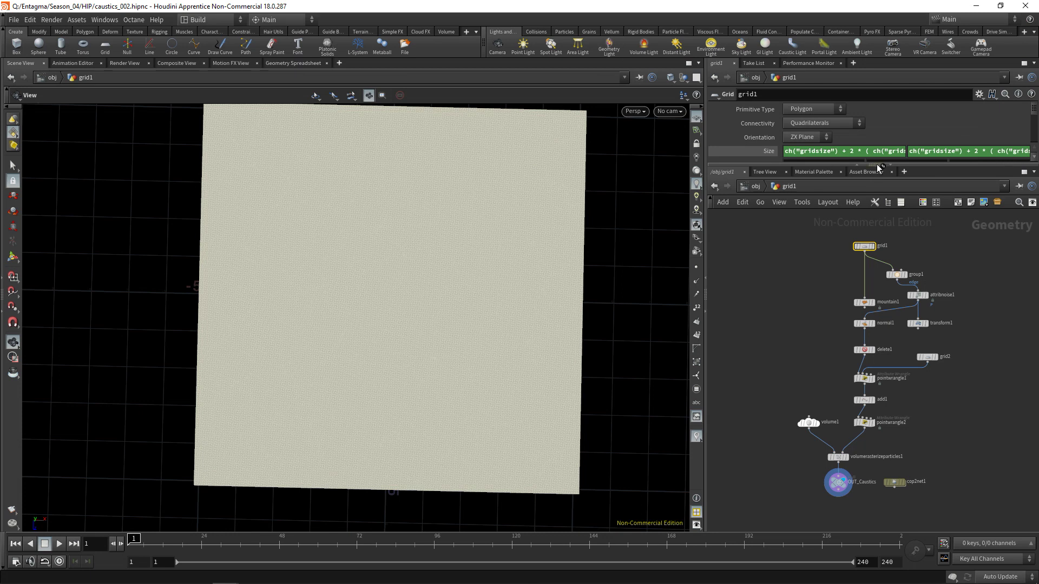
pyautogui.moveTo(878, 165); pyautogui.dragTo(879, 294)
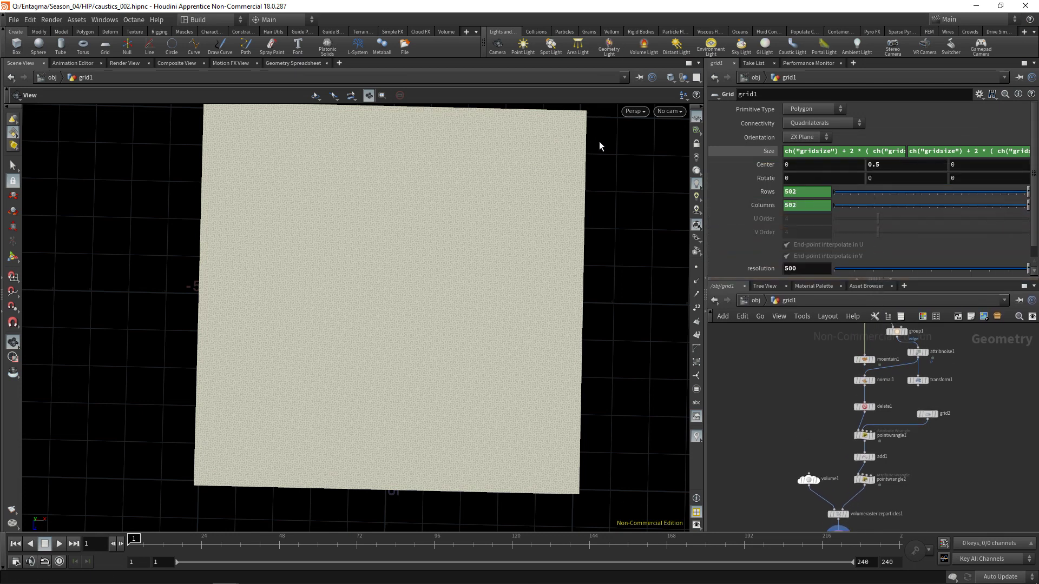
pyautogui.scroll(-1, 796, 260)
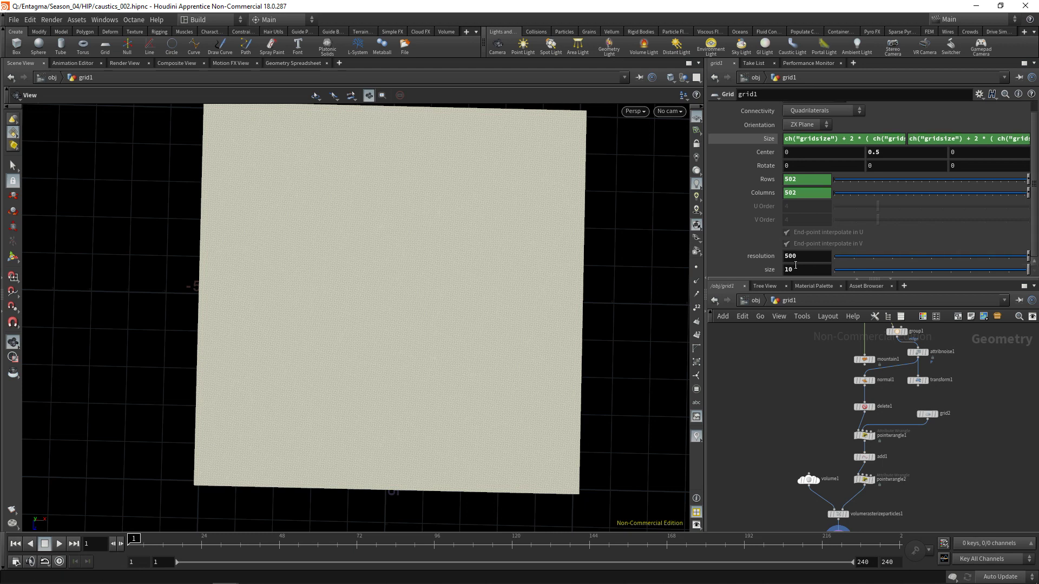
# Step through normal1, delete1 and pointwrangle2, displaying pointwrangle2's wrapped grid
pyautogui.moveTo(825, 457); pyautogui.dragTo(820, 488, button='middle')
pyautogui.click(860, 410)
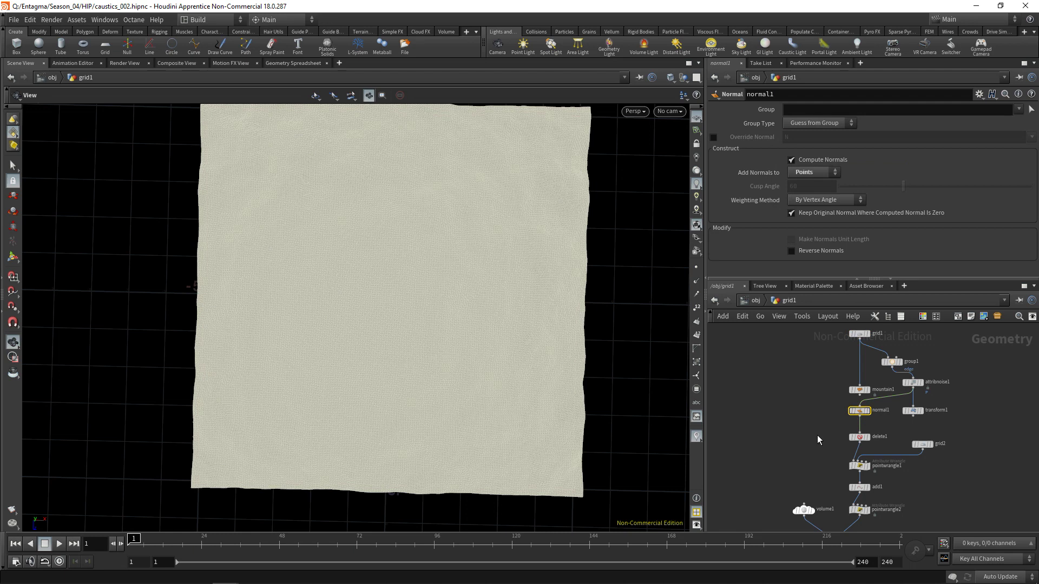
pyautogui.press('Down')
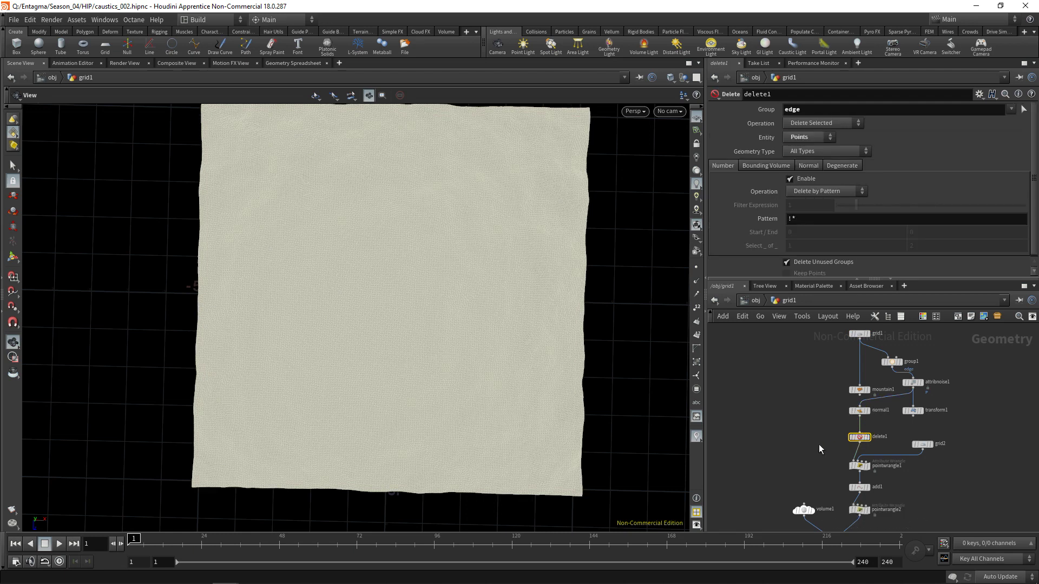
pyautogui.press('Down')
pyautogui.press('Down')
pyautogui.press('Down')
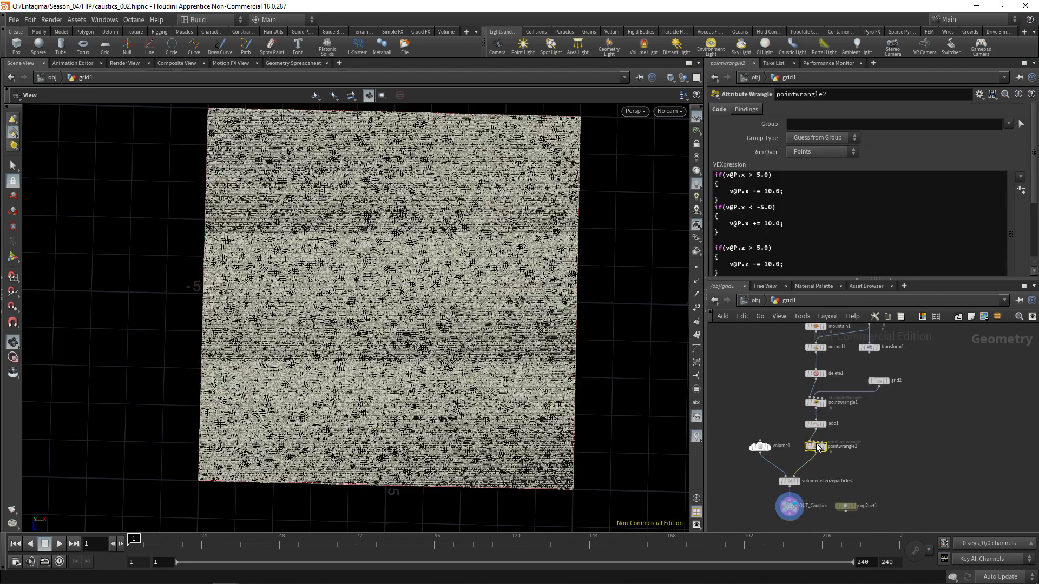
pyautogui.click(823, 449)
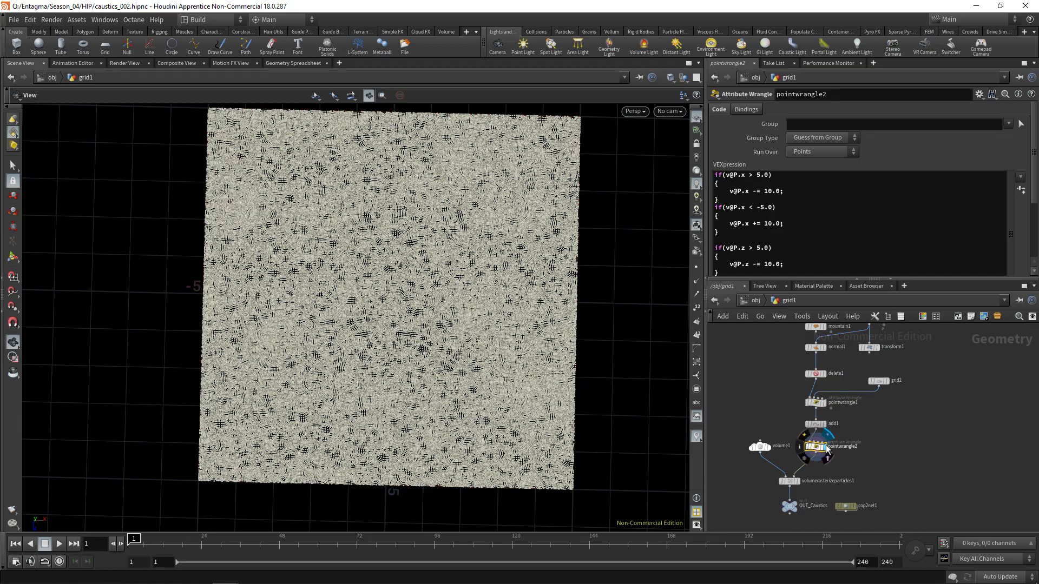
# Redisplay OUT_Caustics and orbit to a straight top-down view
pyautogui.scroll(5, 617, 387)
pyautogui.moveTo(617, 387); pyautogui.dragTo(262, 453)
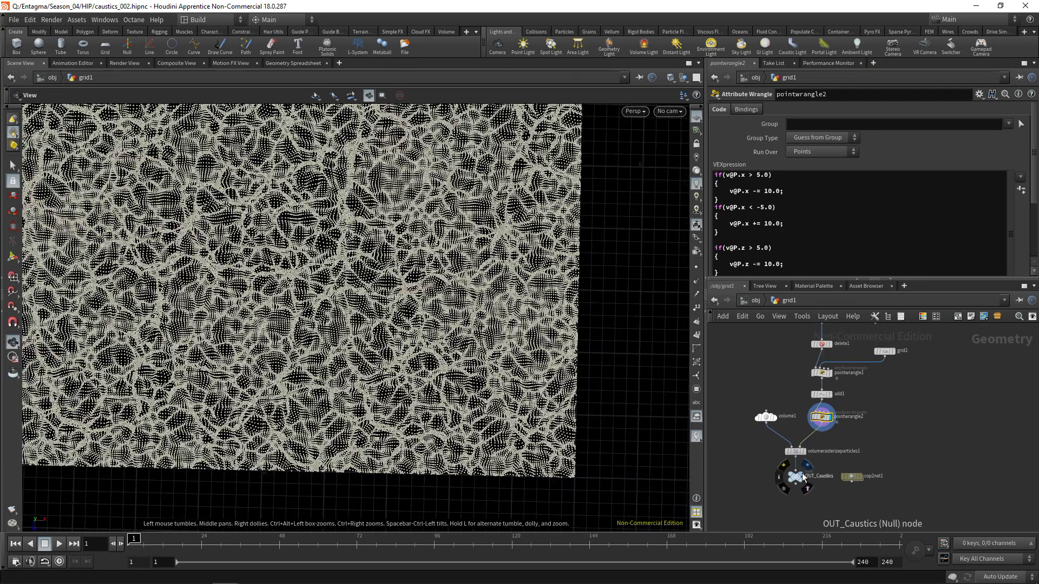
pyautogui.click(801, 476)
pyautogui.moveTo(539, 399); pyautogui.dragTo(399, 390)
pyautogui.scroll(3, 419, 375)
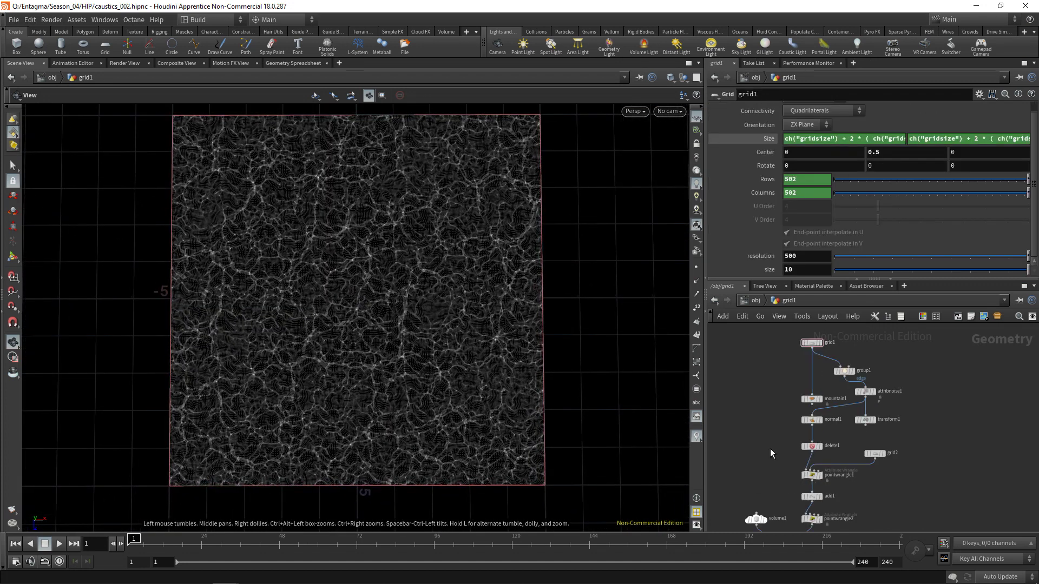
# Change grid1's resolution from 500 to 1200, giving 1202 rows and columns
pyautogui.click(795, 257)
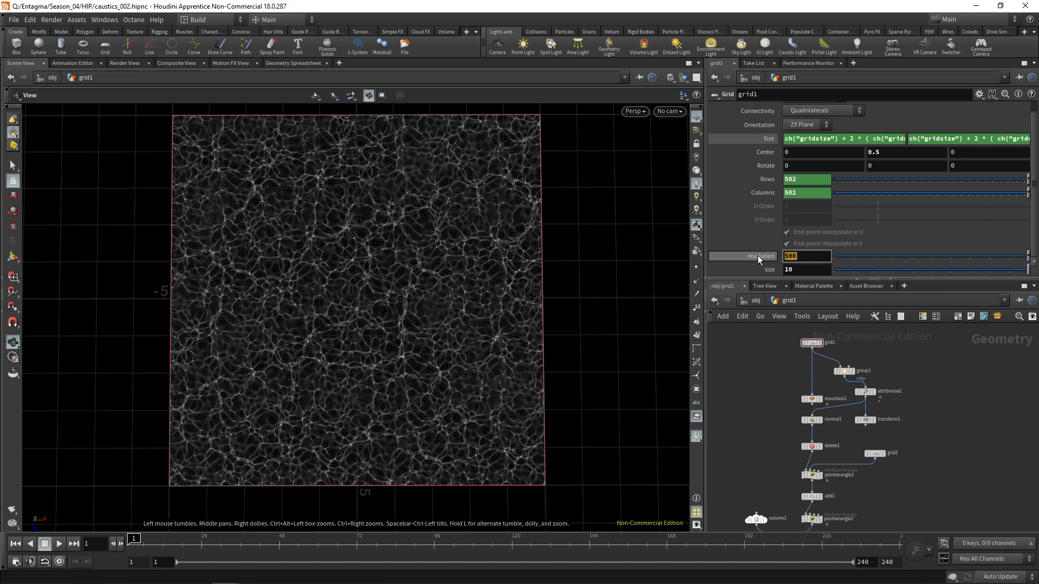
pyautogui.write('1200')
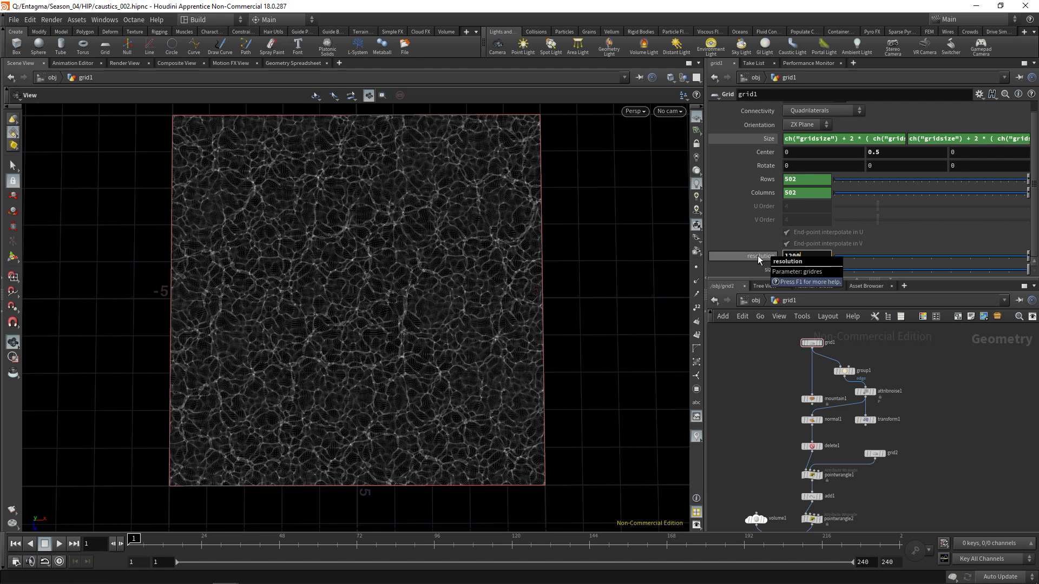
pyautogui.press('Return')
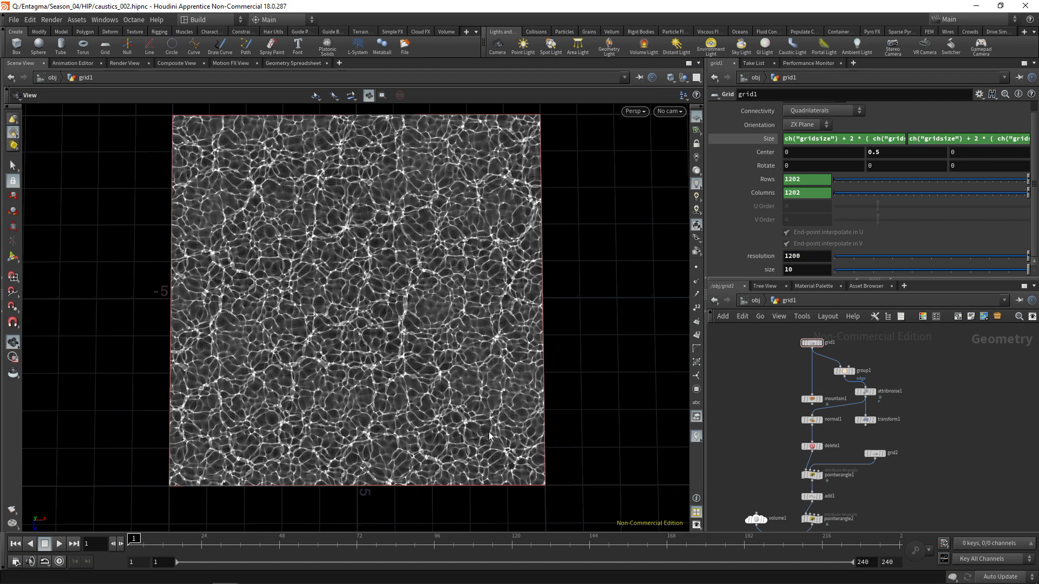
pyautogui.scroll(5, 433, 441)
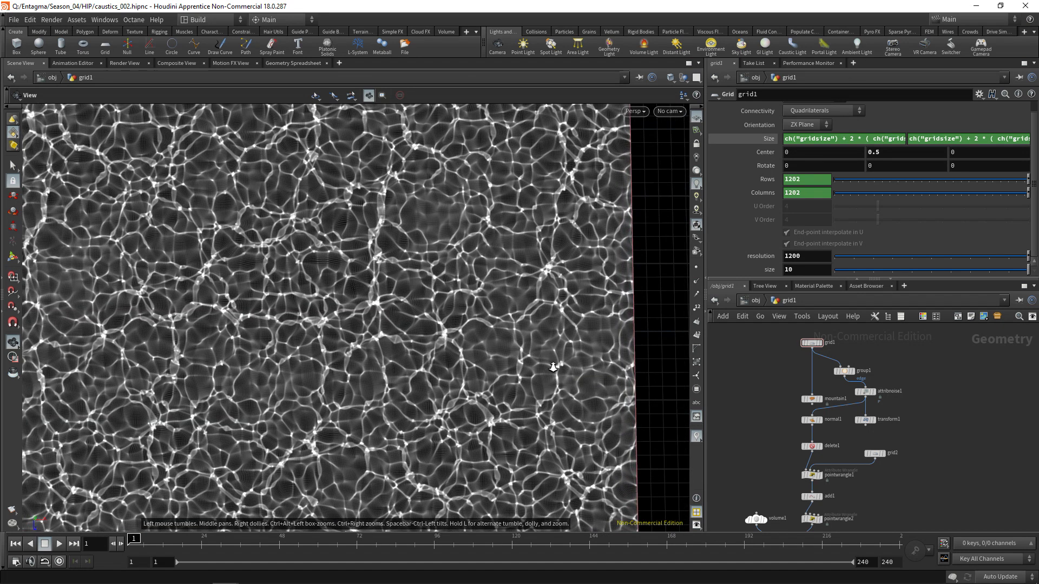
pyautogui.scroll(-6, 414, 421)
pyautogui.scroll(1, 414, 421)
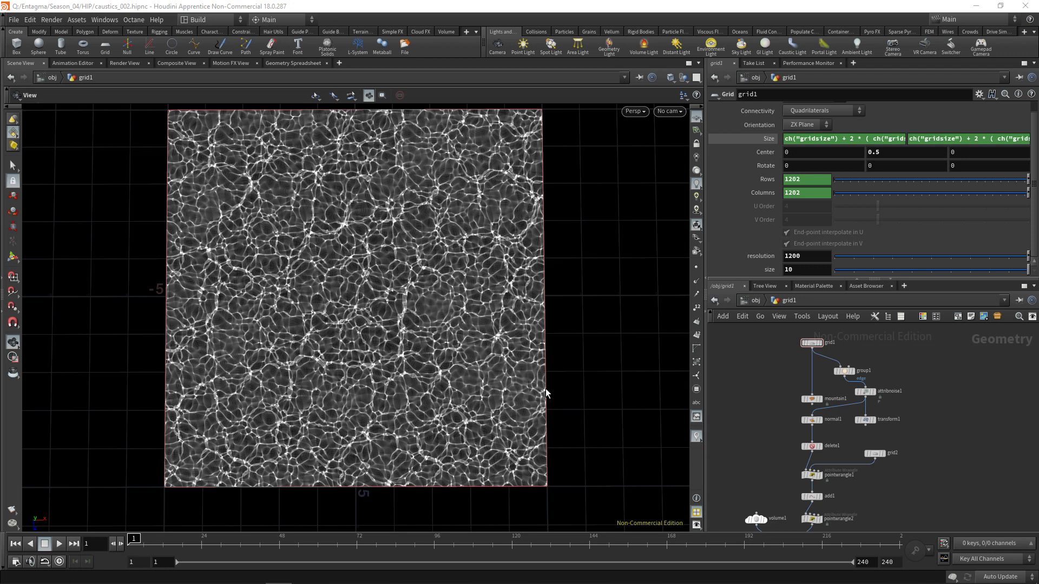
pyautogui.scroll(2, 845, 402)
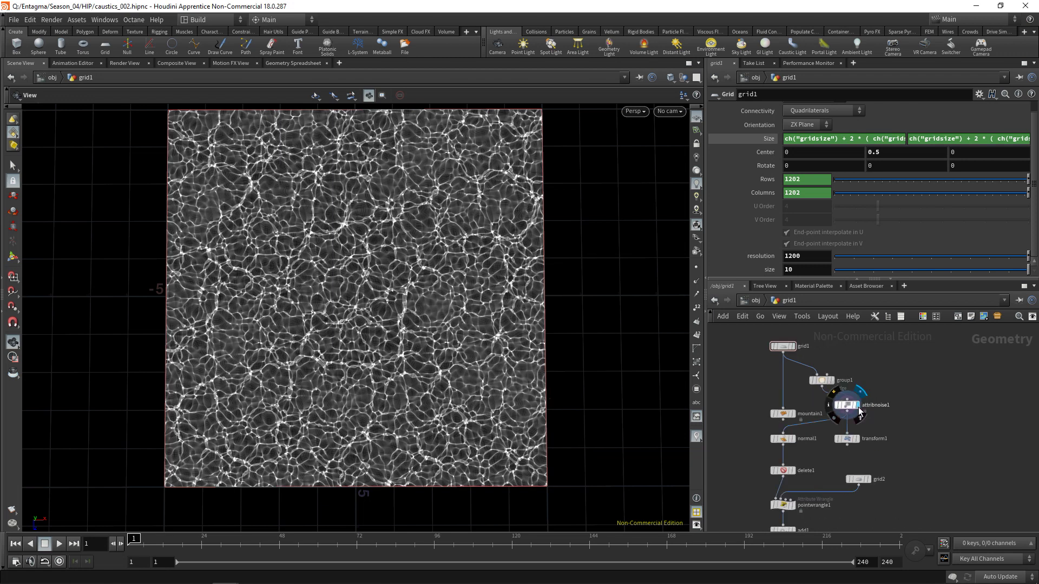
# Delete transform1 and drop attribnoise1 onto the main wire
pyautogui.click(859, 407)
pyautogui.scroll(-5, 888, 414)
pyautogui.click(850, 407)
pyautogui.press('Delete')
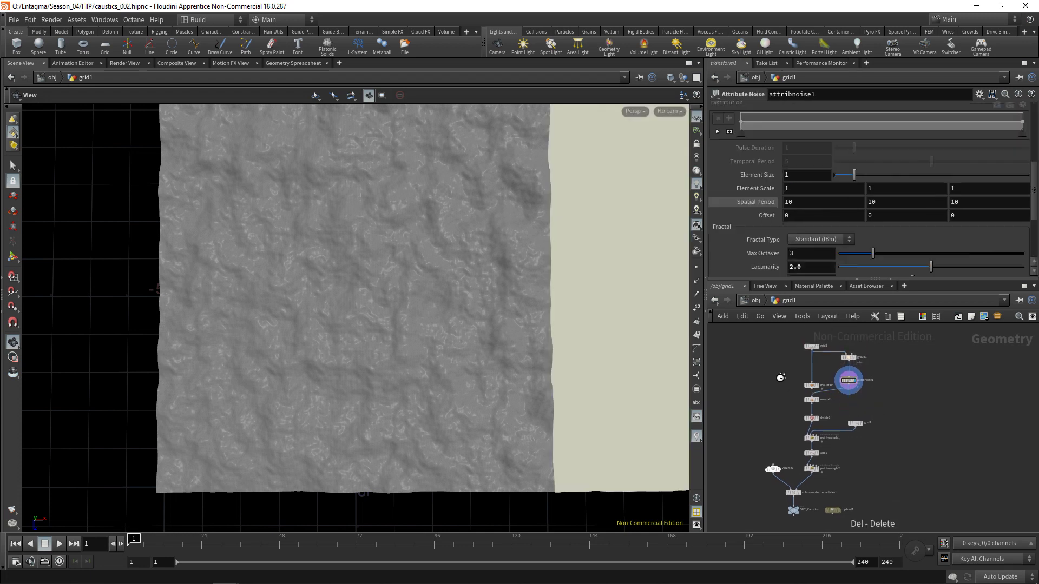
pyautogui.moveTo(849, 381); pyautogui.dragTo(809, 398)
pyautogui.scroll(4, 811, 368)
# Add an Attribute Paint node fed by attribnoise1 and display it
pyautogui.press('Tab')
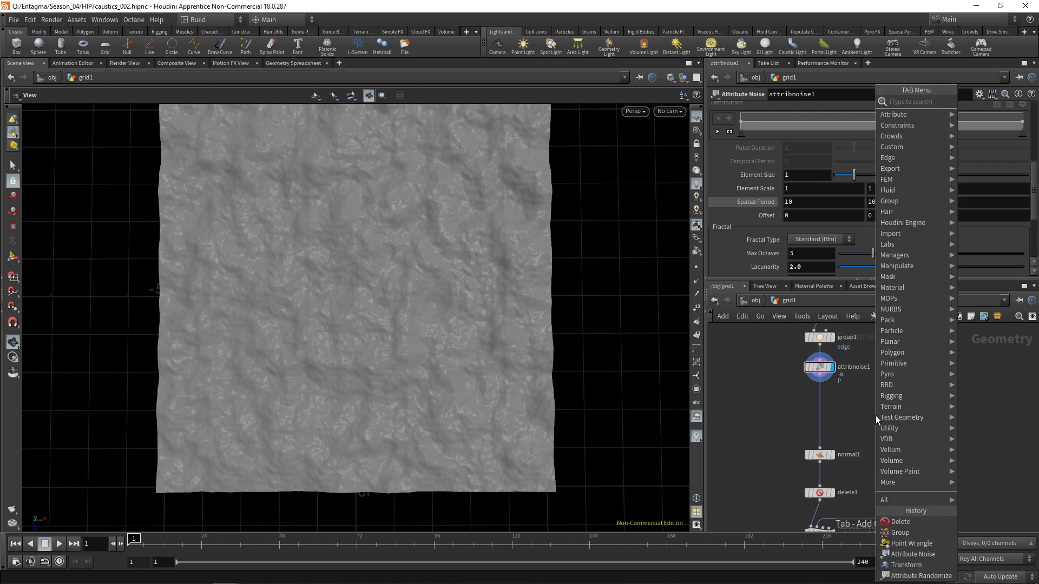
pyautogui.write('attribpaint')
pyautogui.press('Return')
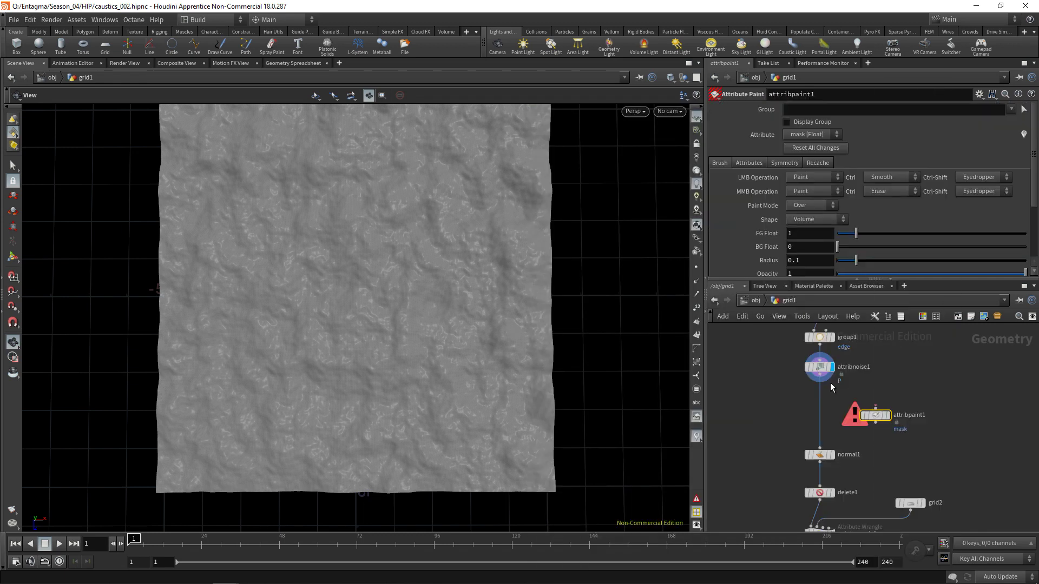
pyautogui.click(831, 381)
pyautogui.click(890, 421)
pyautogui.click(888, 415)
# Paint a large N-shaped mask stroke across the grid
pyautogui.click(749, 163)
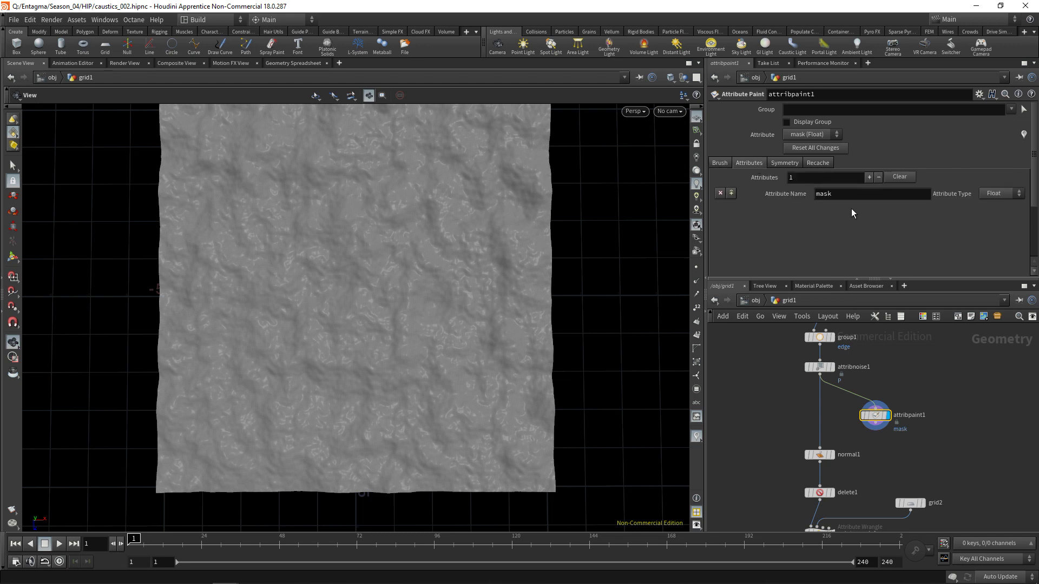
pyautogui.click(12, 259)
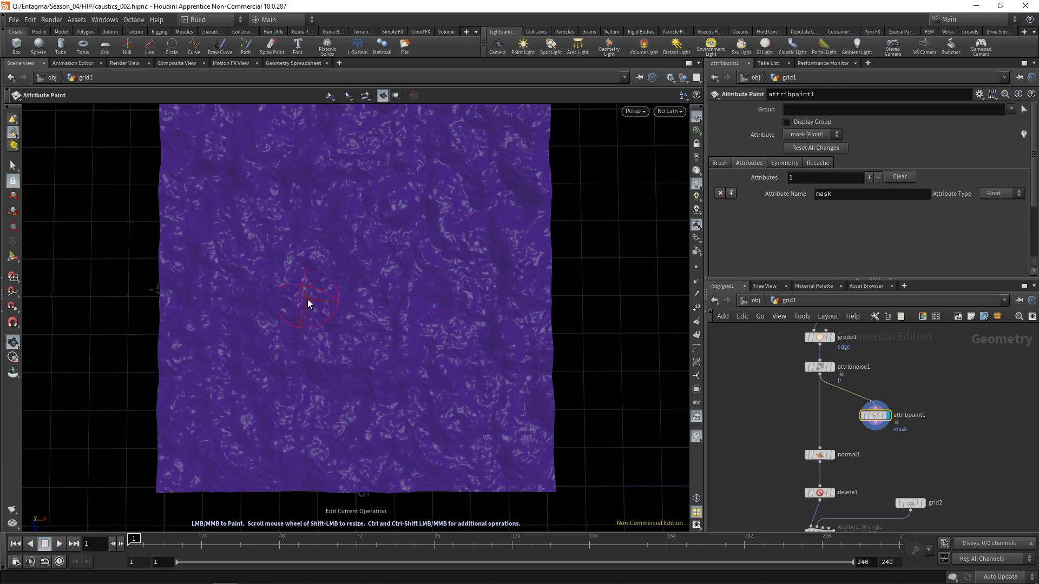
pyautogui.scroll(-3, 308, 303)
pyautogui.click(264, 379)
pyautogui.moveTo(319, 239)
pyautogui.mouseDown()
pyautogui.moveTo(329, 174)
pyautogui.moveTo(364, 288)
pyautogui.moveTo(458, 158)
pyautogui.mouseUp()
# Add an Attribute Wrangle (pointwrangle3) wired after attribpaint1
pyautogui.press('Tab')
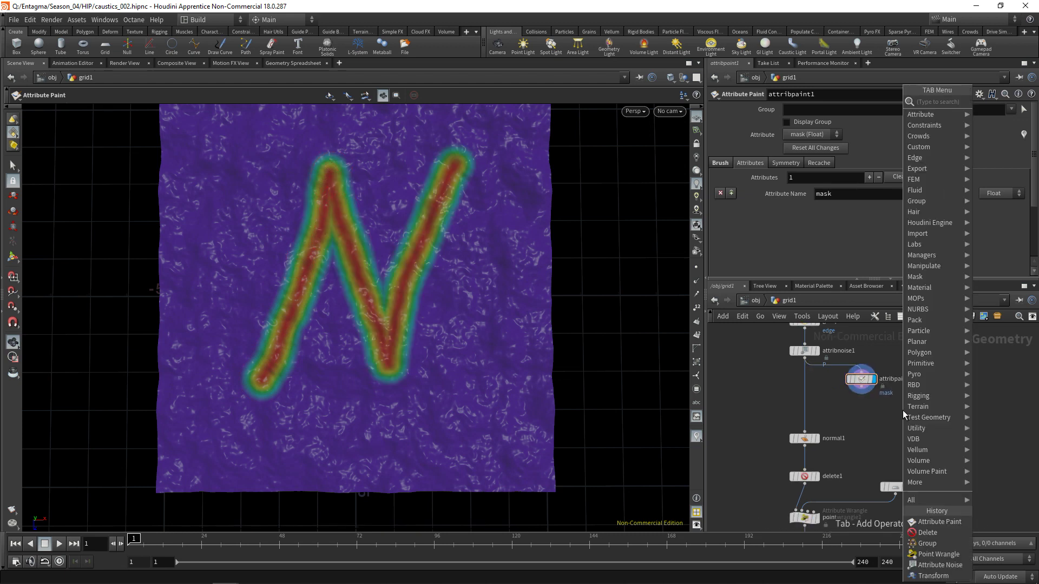
pyautogui.write('attribwrangle')
pyautogui.press('Return')
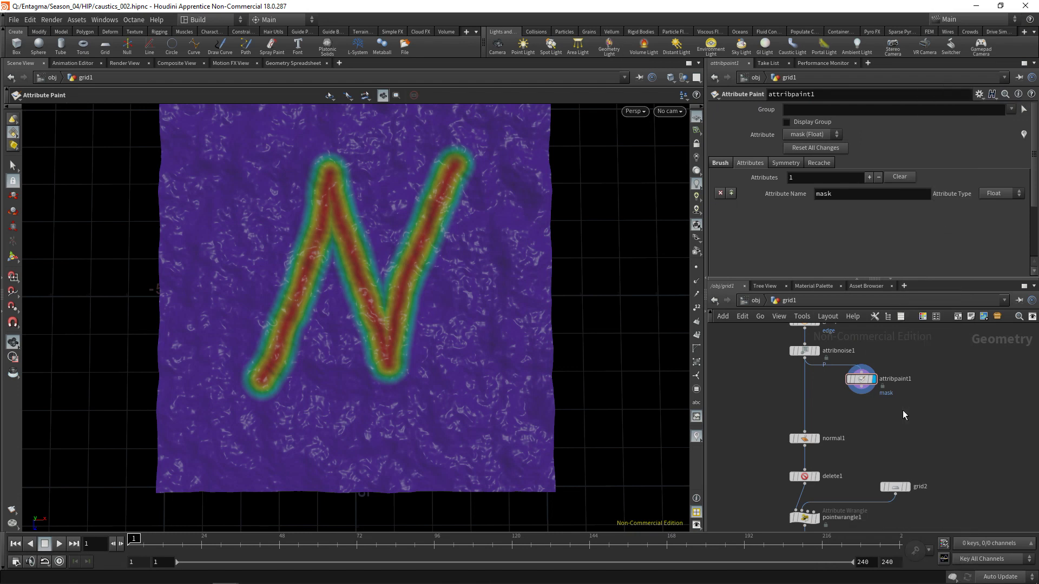
pyautogui.click(902, 411)
pyautogui.click(862, 387)
pyautogui.click(894, 402)
pyautogui.moveTo(900, 413); pyautogui.dragTo(859, 416)
pyautogui.click(786, 197)
pyautogui.write('v@P.y += f@')
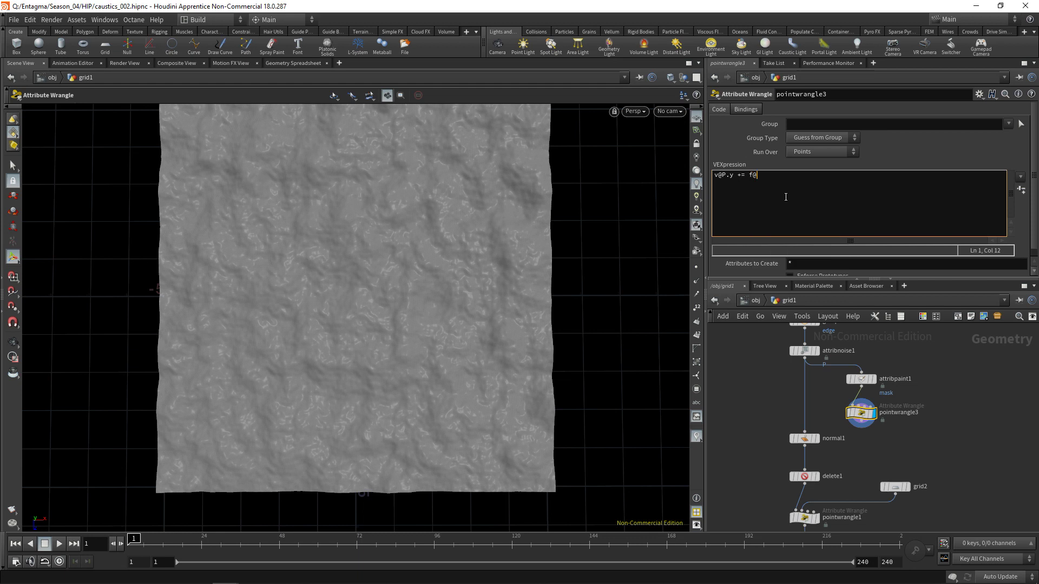
pyautogui.write('mask * .2;')
pyautogui.press('Escape')
pyautogui.moveTo(348, 320)
pyautogui.mouseDown()
pyautogui.moveTo(375, 292)
pyautogui.moveTo(351, 278)
pyautogui.moveTo(343, 316)
pyautogui.moveTo(330, 325)
pyautogui.mouseUp()
pyautogui.press('Return')
pyautogui.doubleClick(790, 176)
pyautogui.write('.4')
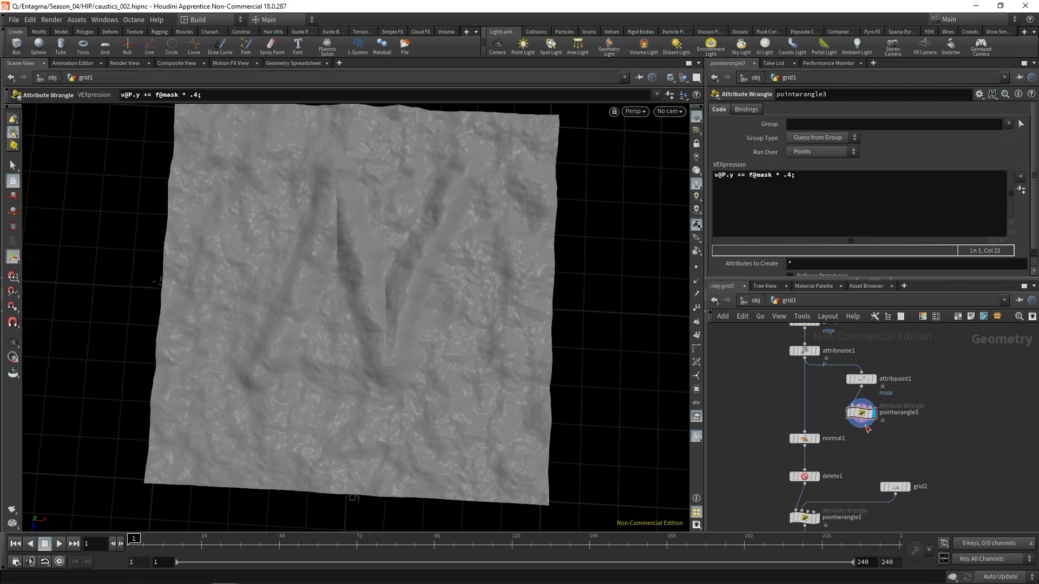
# Wire pointwrangle3 into normal1 and display OUT_Caustics
pyautogui.click(805, 431)
pyautogui.click(861, 421)
pyautogui.moveTo(859, 455); pyautogui.dragTo(902, 301, button='middle')
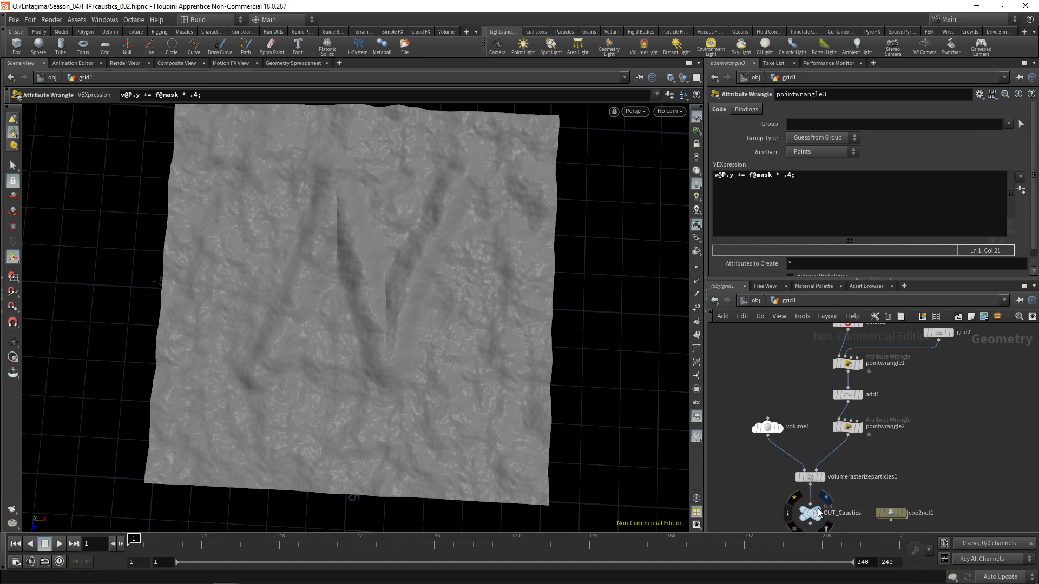
pyautogui.click(825, 497)
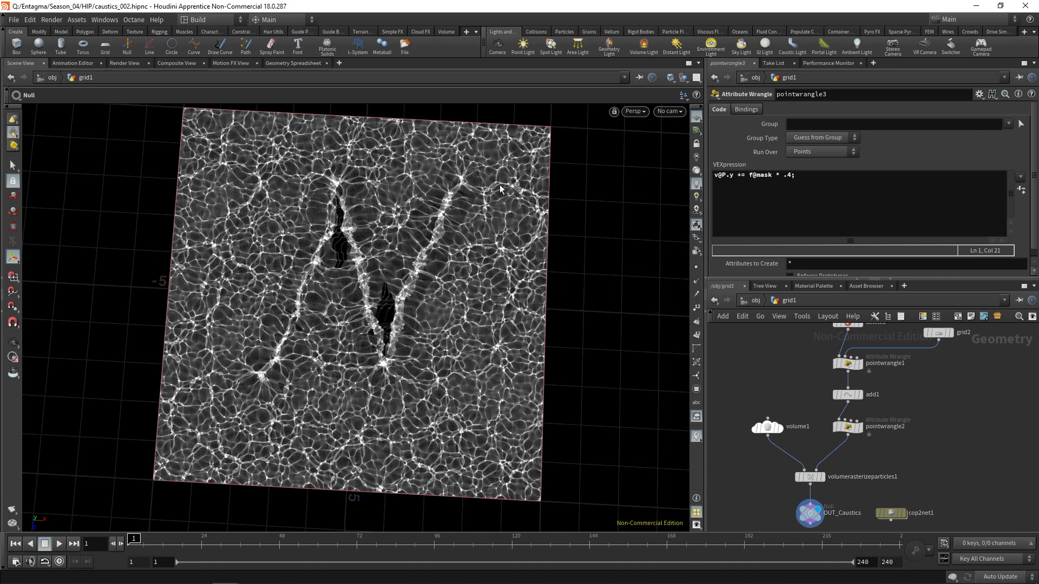
# Display pointwrangle3 and change its mask multiplier from .4 to .2
pyautogui.moveTo(937, 360); pyautogui.dragTo(912, 495, button='middle')
pyautogui.click(889, 394)
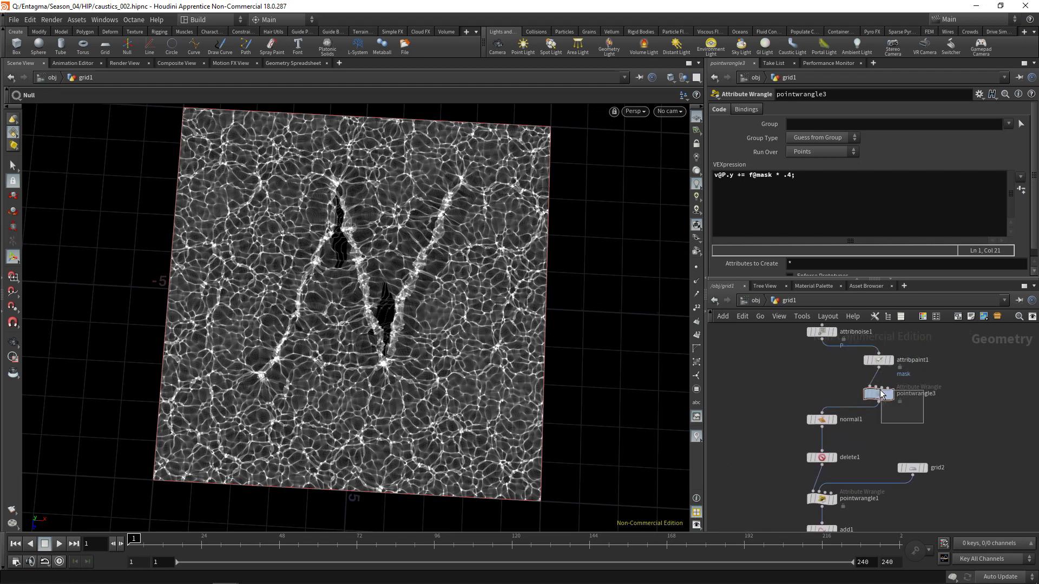
pyautogui.click(788, 179)
pyautogui.doubleClick(789, 176)
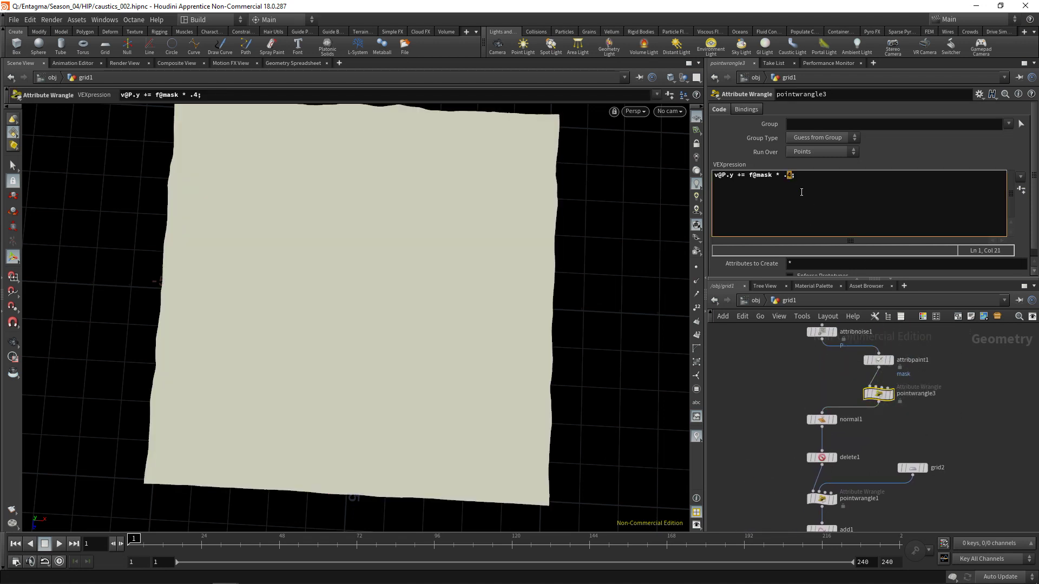
pyautogui.write('2')
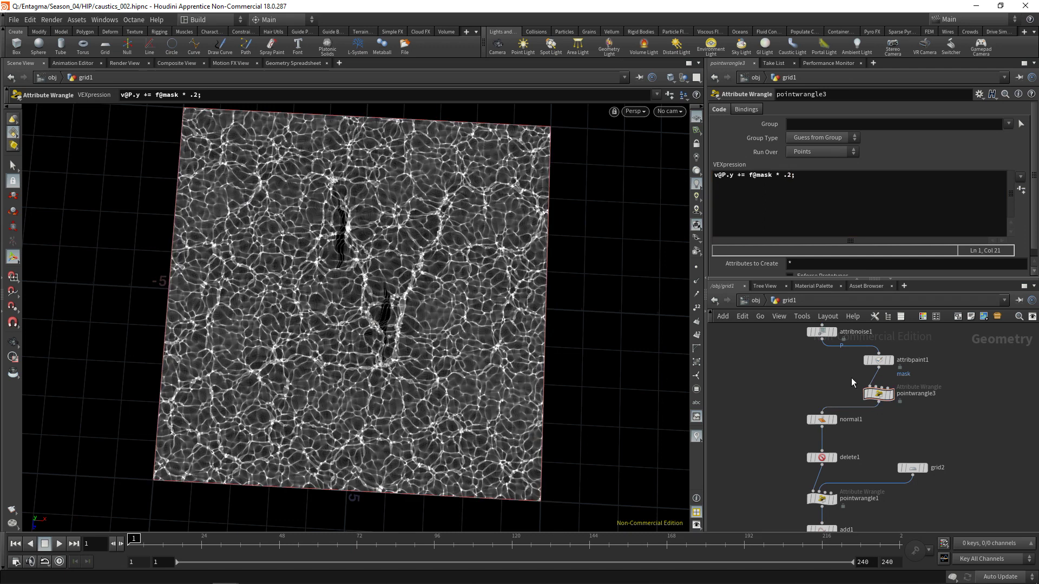
# Set attribnoise1's Y amplitude to .4
pyautogui.click(879, 361)
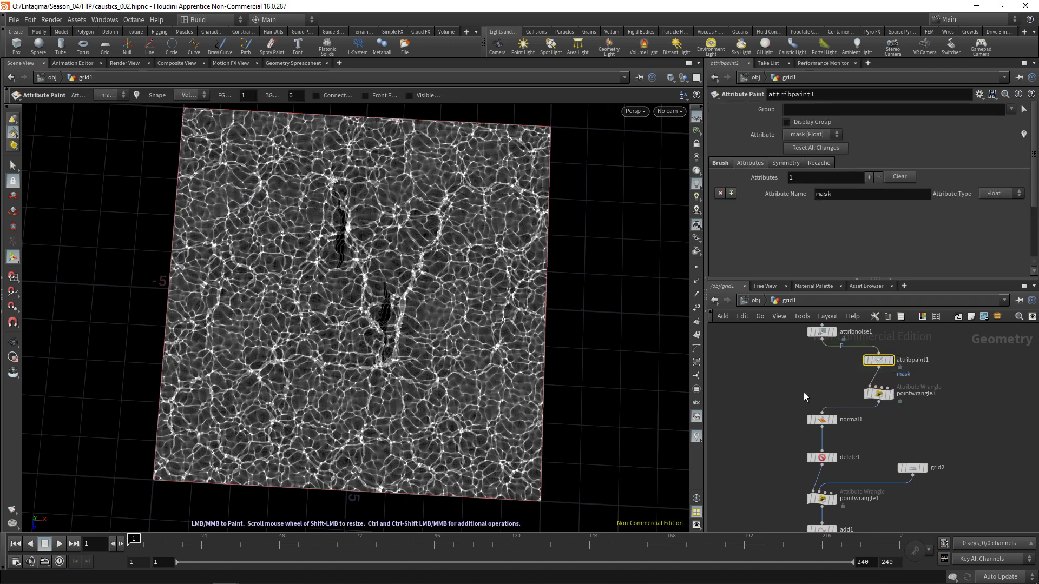
pyautogui.click(822, 332)
pyautogui.scroll(5, 897, 157)
pyautogui.click(889, 228)
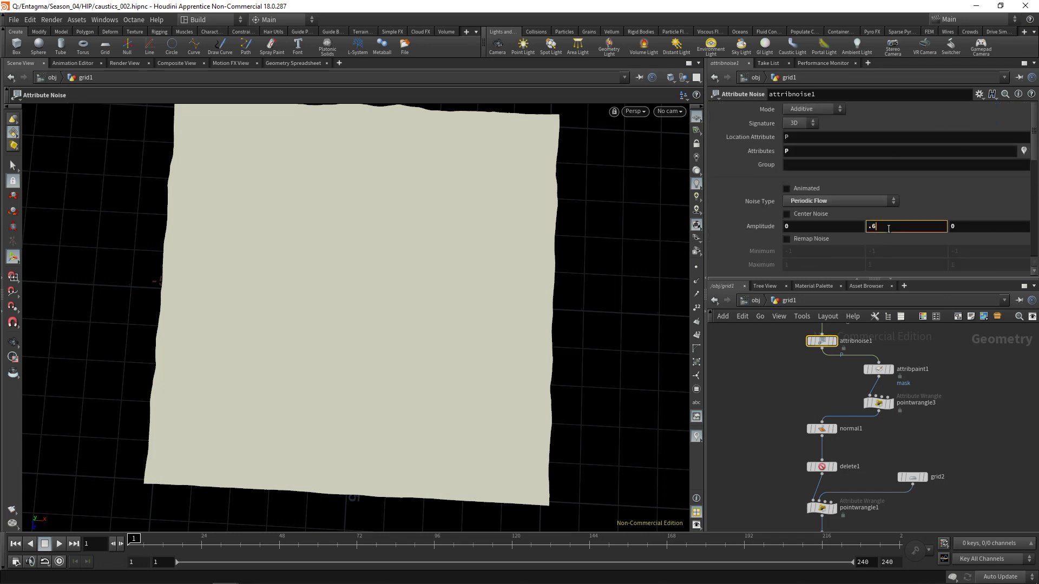
pyautogui.write('.4')
pyautogui.press('Return')
# Change pointwrangle3's mask multiplier to .35 and display attribpaint1's painted mask
pyautogui.moveTo(979, 444); pyautogui.dragTo(976, 418, button='middle')
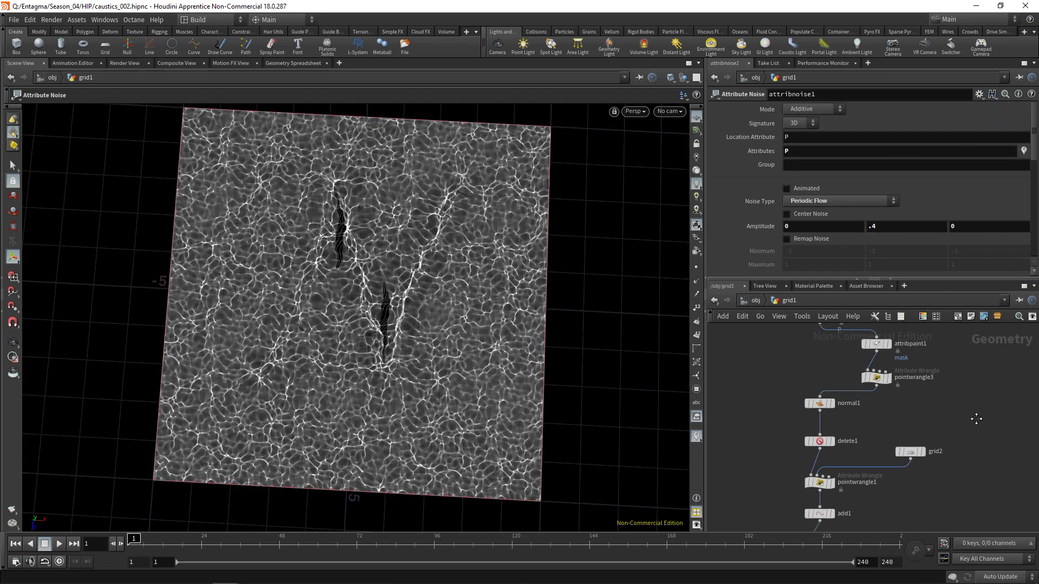
pyautogui.moveTo(943, 405); pyautogui.dragTo(870, 370)
pyautogui.press('BackSpace')
pyautogui.write('35;')
pyautogui.moveTo(963, 429); pyautogui.dragTo(951, 464, button='middle')
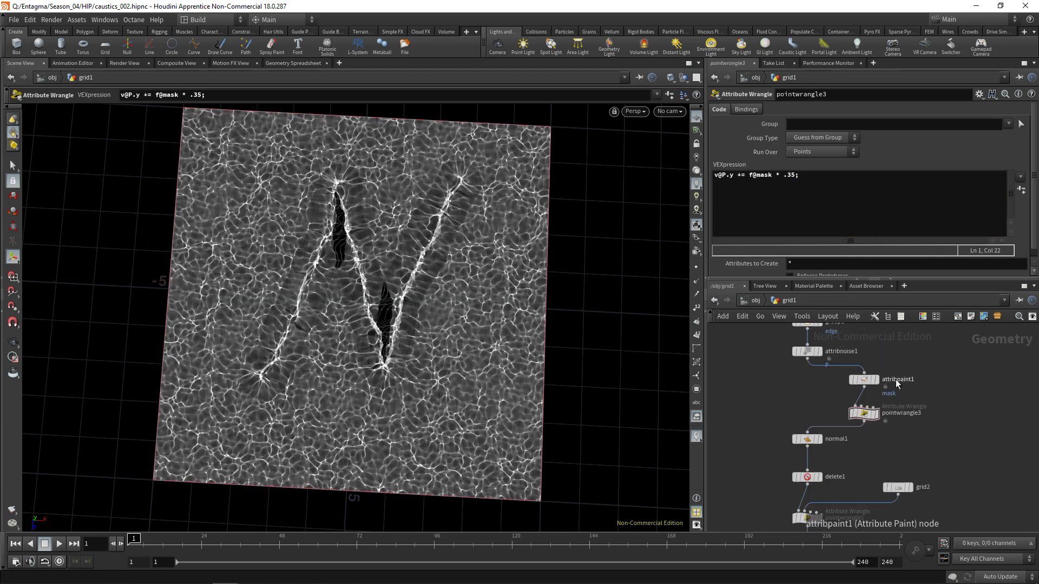
pyautogui.click(878, 383)
pyautogui.click(878, 380)
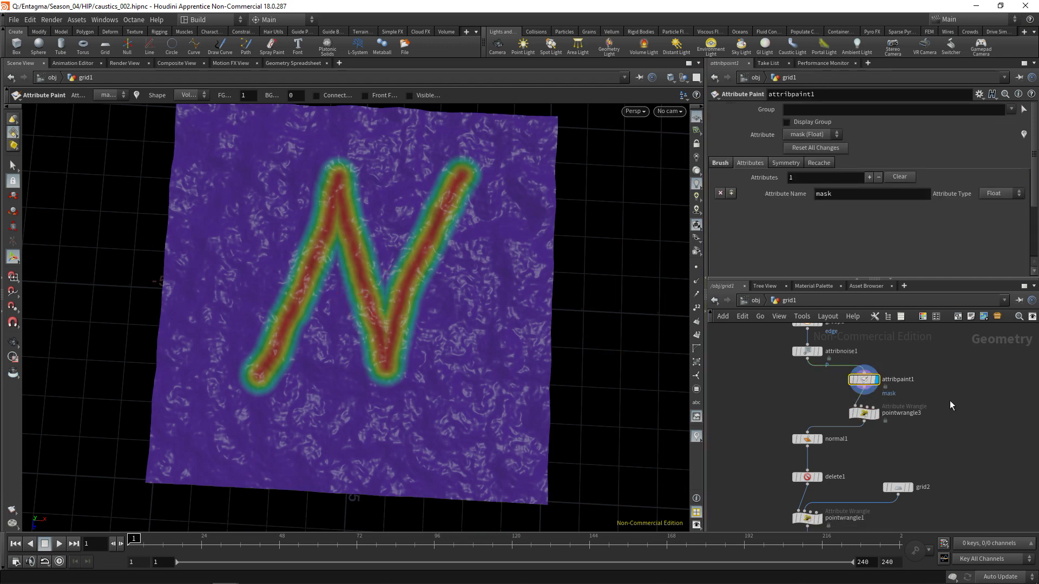
# Add an Attribute Blur node that blurs the 'mask' attribute
pyautogui.press('Tab')
pyautogui.write('attribbl')
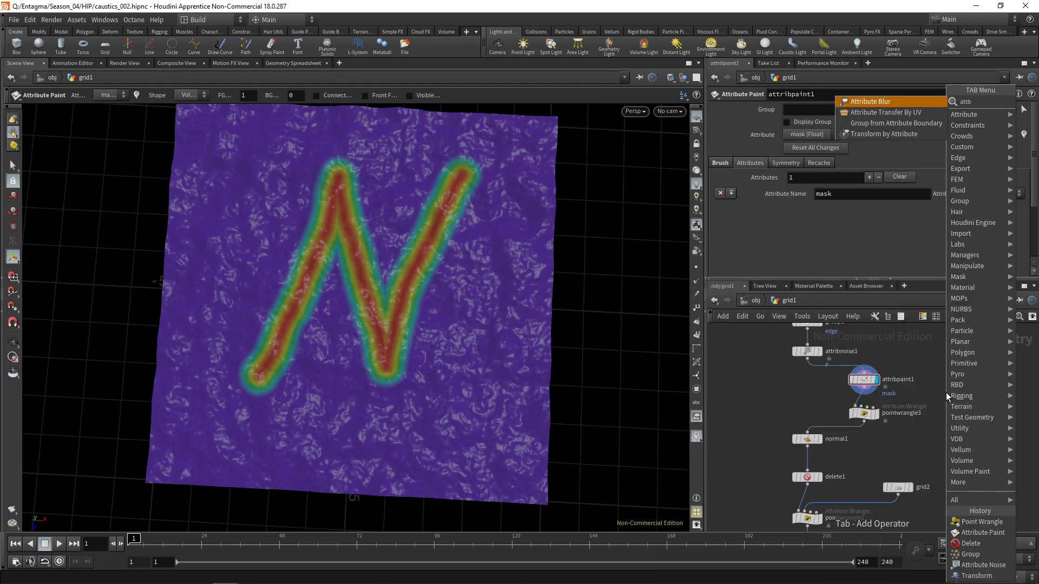
pyautogui.press('Return')
pyautogui.doubleClick(832, 122)
pyautogui.write('mask')
pyautogui.press('Return')
# Insert attribblur1 between attribpaint1 and pointwrangle3, moving the upstream nodes up for room
pyautogui.scroll(-3, 802, 464)
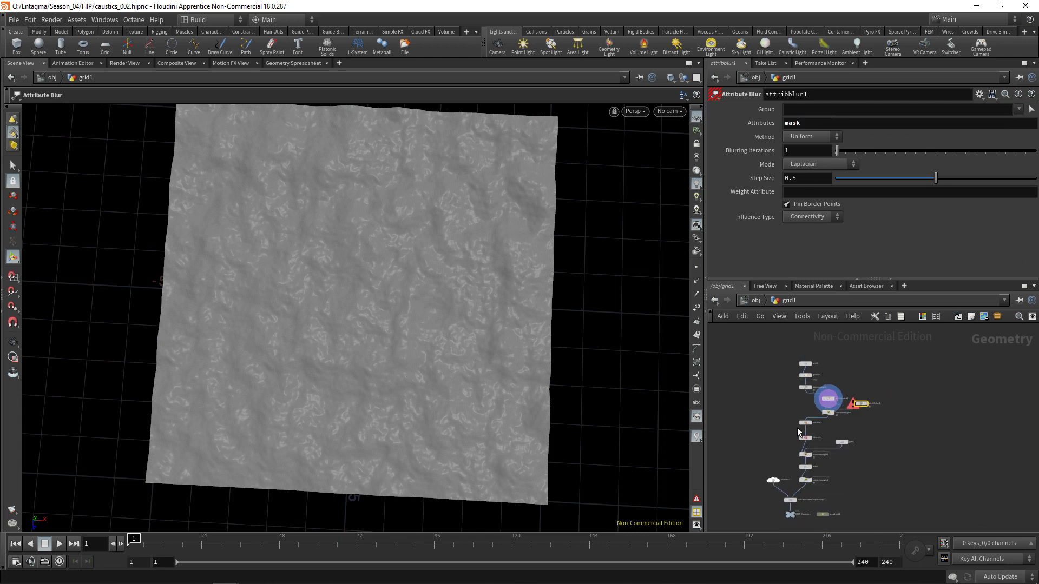
pyautogui.scroll(3, 798, 434)
pyautogui.moveTo(774, 365); pyautogui.dragTo(955, 460)
pyautogui.moveTo(862, 454); pyautogui.dragTo(862, 436)
pyautogui.moveTo(935, 463); pyautogui.dragTo(864, 461)
pyautogui.click(865, 461)
# Set blur iterations to 32 and compare pointwrangle3's displaced result with the blur bypassed
pyautogui.click(809, 149)
pyautogui.write('32')
pyautogui.press('Return')
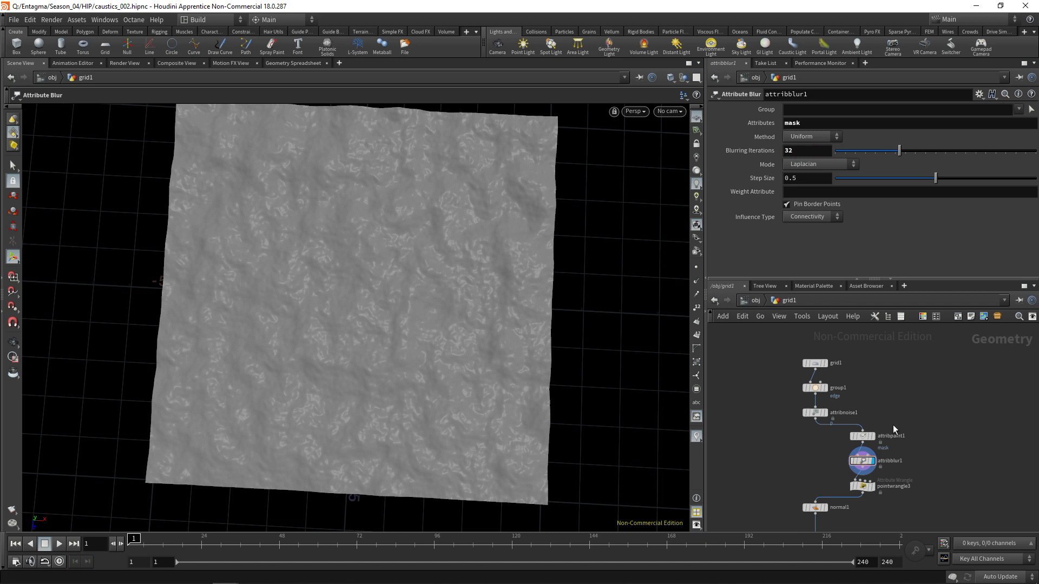
pyautogui.click(871, 486)
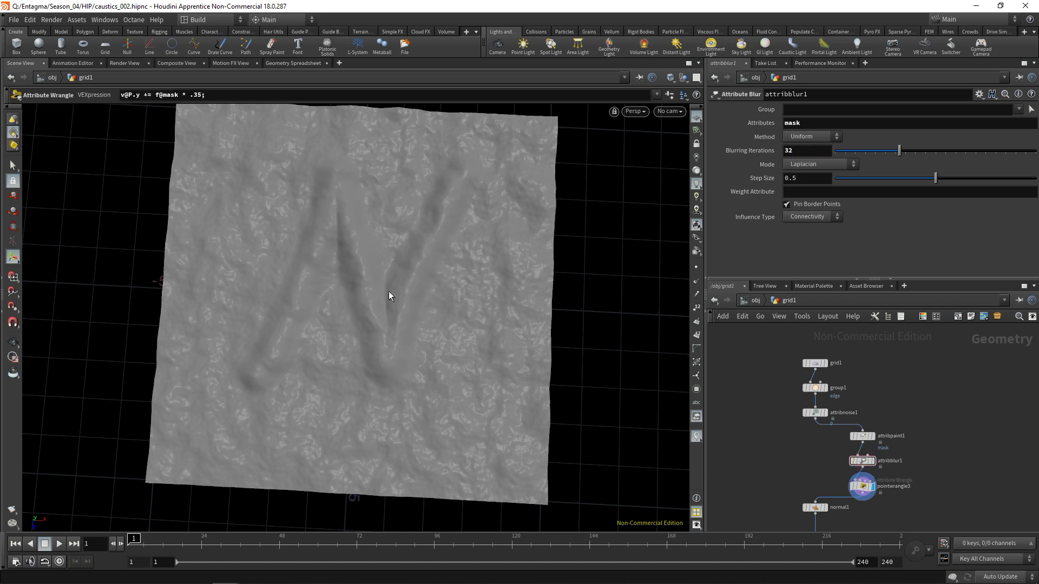
pyautogui.click(851, 463)
# Raise Blurring Iterations to 128 and display the final OUT_Caustics output
pyautogui.doubleClick(800, 151)
pyautogui.write('128')
pyautogui.press('Return')
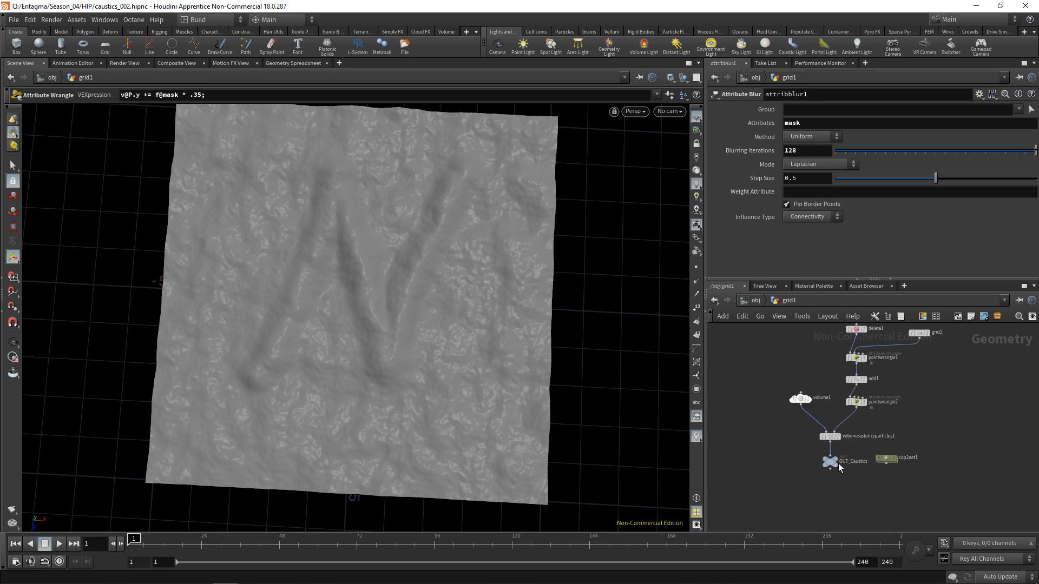
pyautogui.click(837, 461)
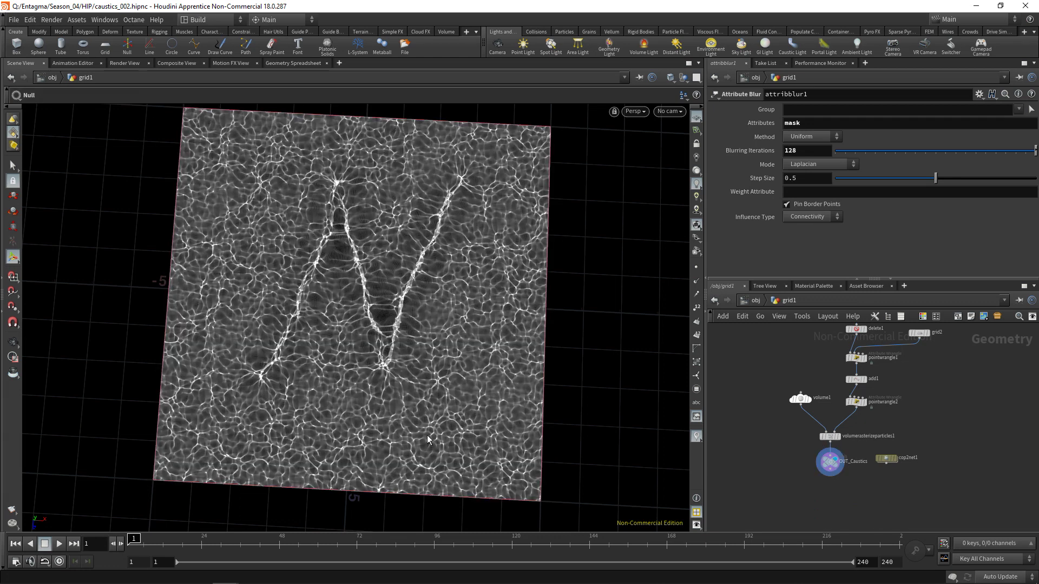
# Frame the network and pan to bring pointwrangle1, add1, volume1 and pointwrangle2 into view
pyautogui.press('f')
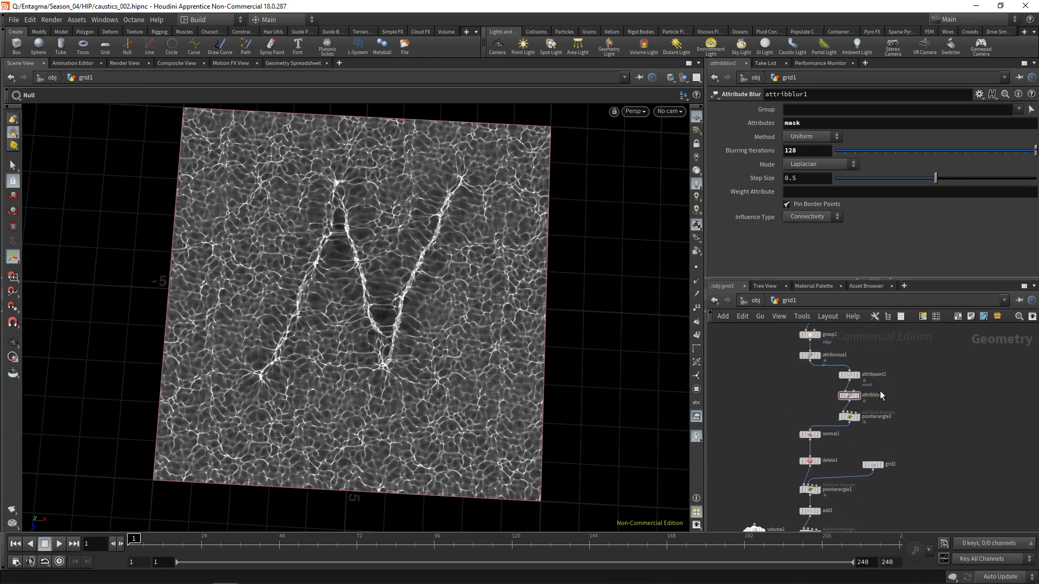
pyautogui.scroll(2, 902, 377)
pyautogui.click(842, 390)
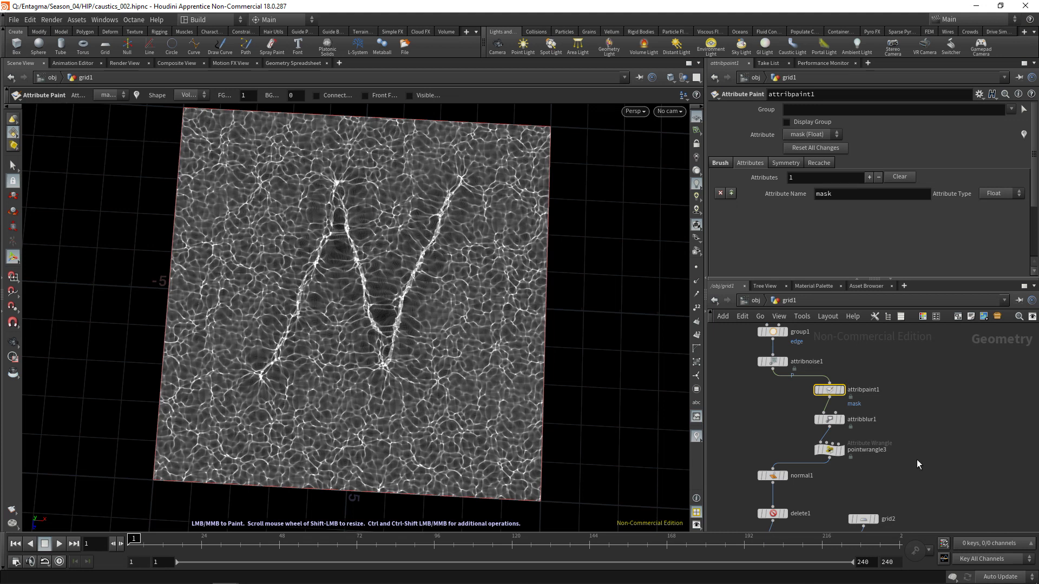
pyautogui.moveTo(919, 425); pyautogui.dragTo(927, 355, button='middle')
pyautogui.moveTo(849, 425); pyautogui.dragTo(853, 368, button='middle')
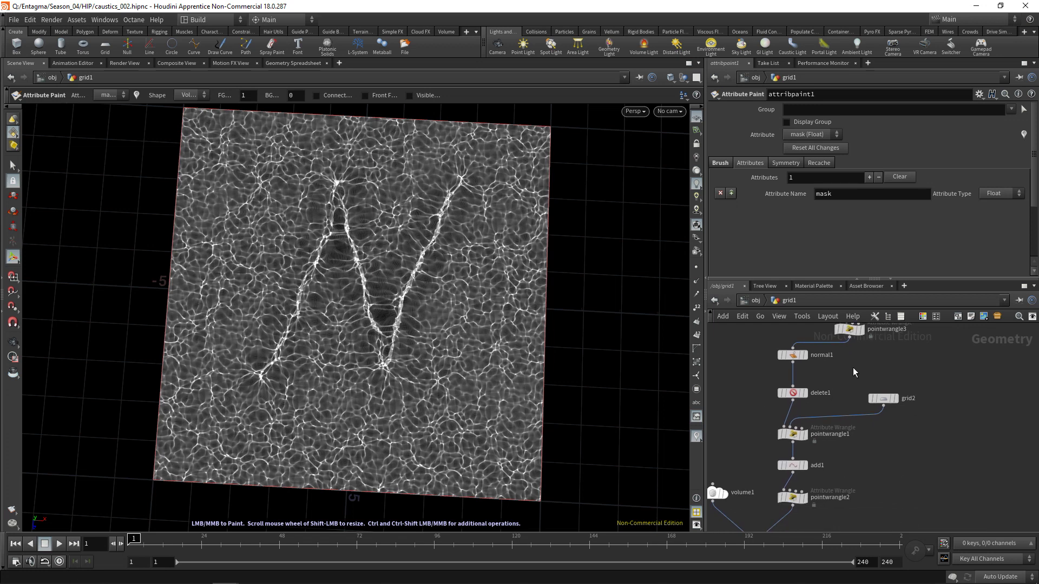
# Play the caustics animation, then stop and return to frame 1
pyautogui.click(59, 544)
pyautogui.click(44, 544)
pyautogui.click(15, 544)
# Select the attribnoise1 node to bring up its settings
pyautogui.scroll(8, 914, 344)
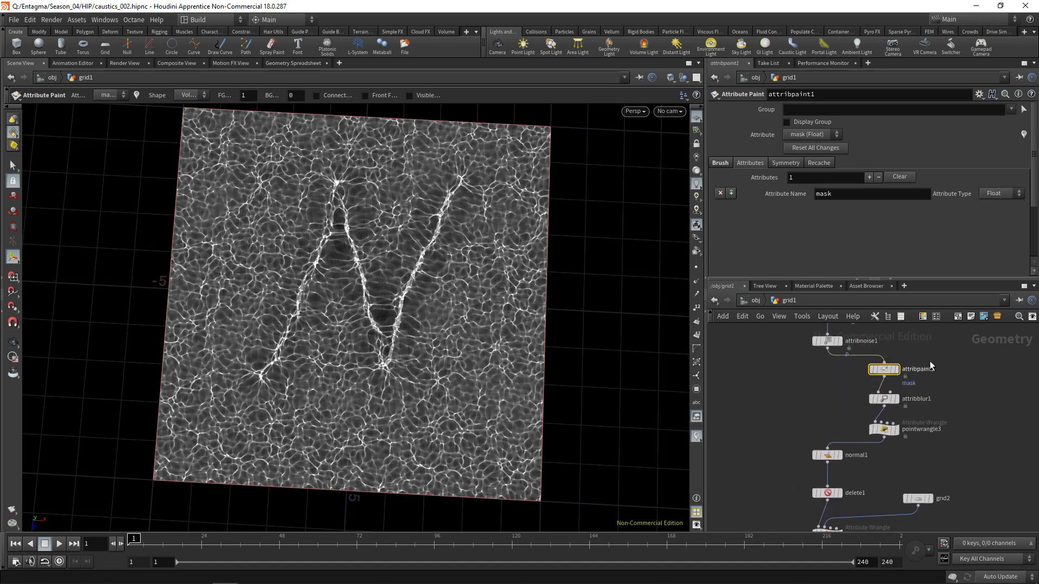
pyautogui.scroll(2, 866, 368)
pyautogui.moveTo(778, 368); pyautogui.dragTo(827, 386)
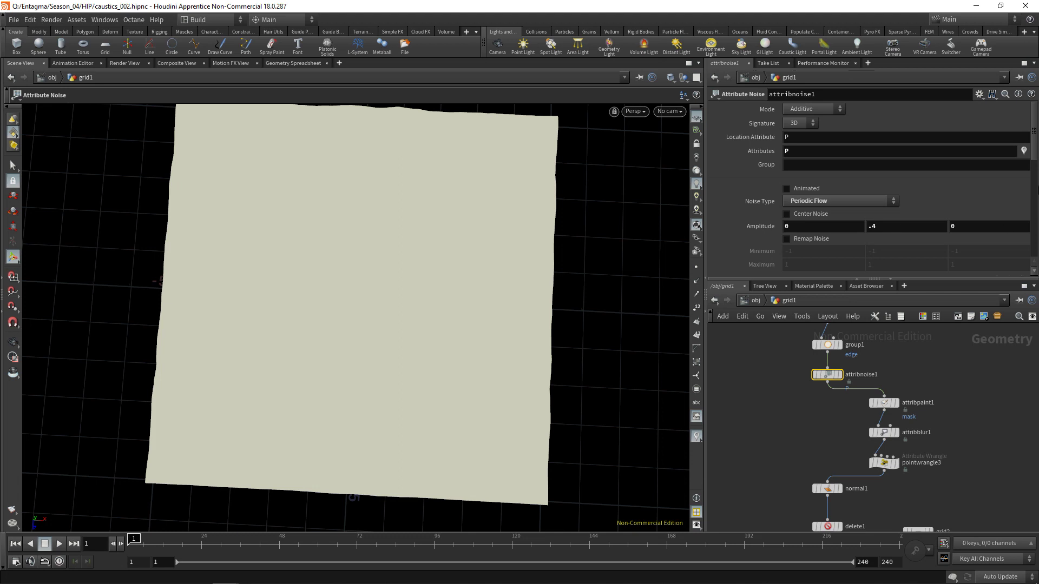
# Set attribnoise1's Offset Y to $FF * 0.02 and play back to check the moving caustics
pyautogui.scroll(-5, 925, 177)
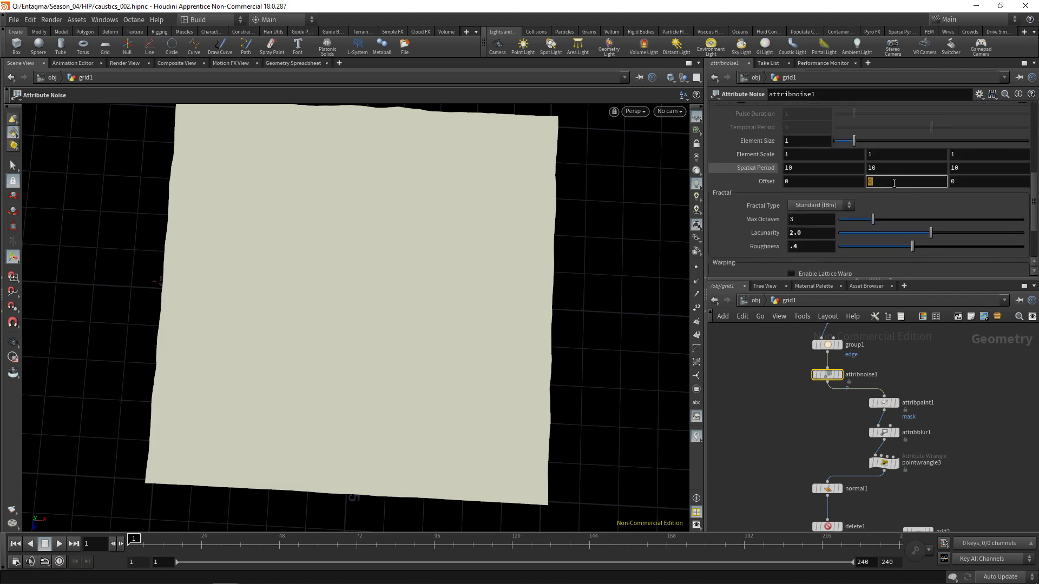
pyautogui.click(895, 183)
pyautogui.write('$FF *')
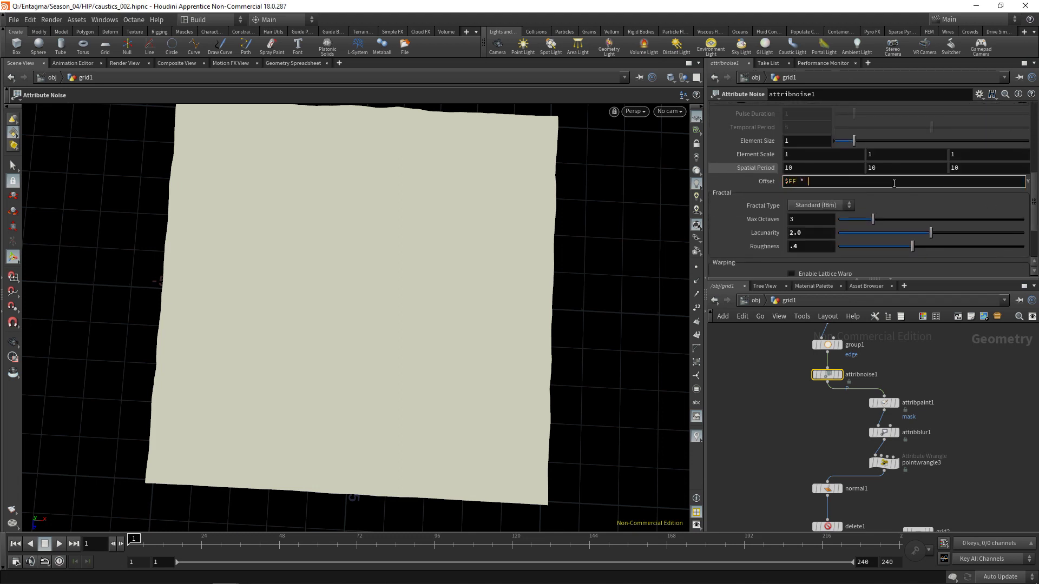
pyautogui.write(' 0.02')
pyautogui.press('Return')
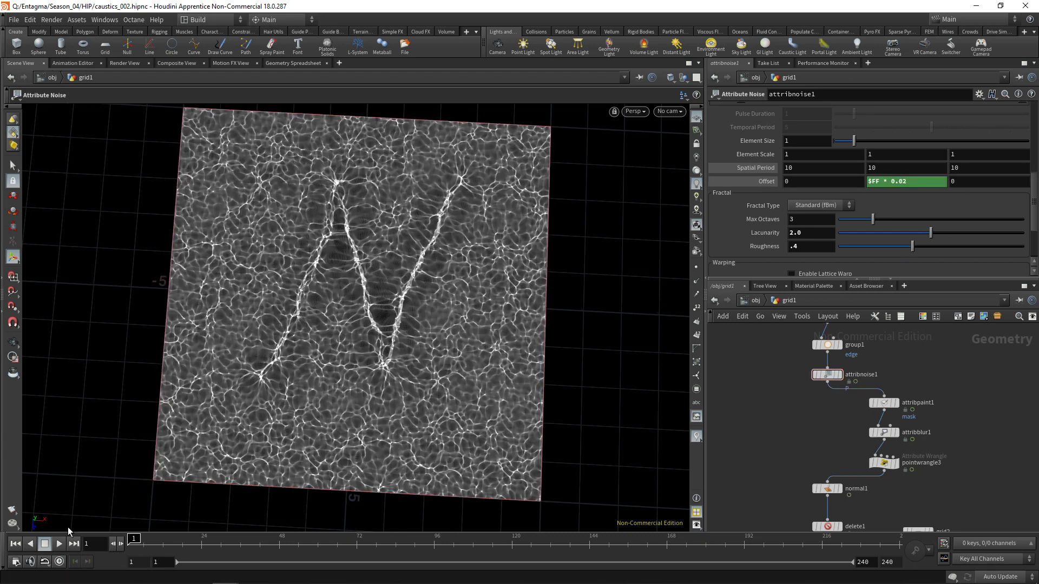
pyautogui.click(60, 538)
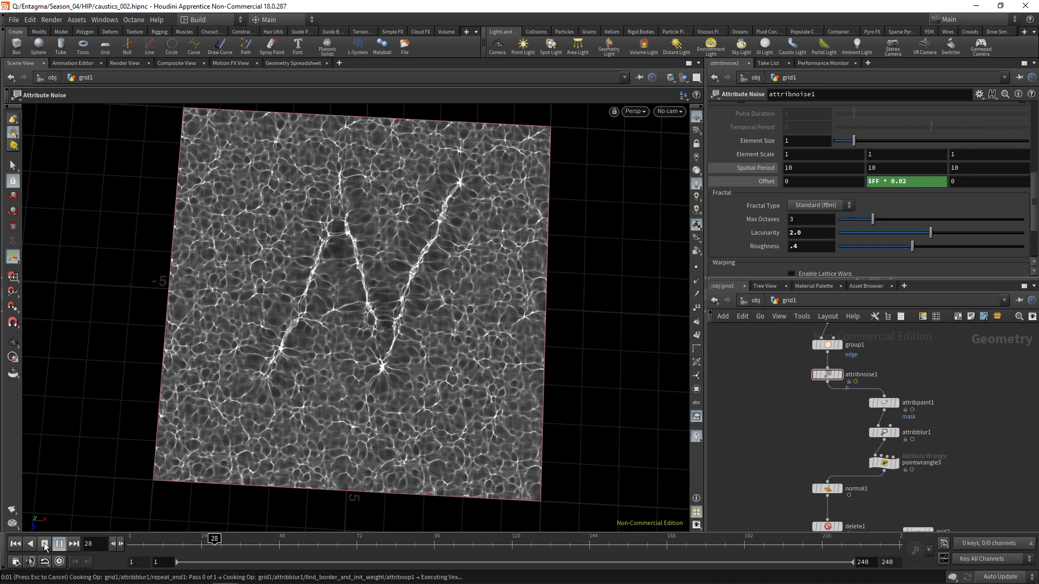
pyautogui.click(45, 543)
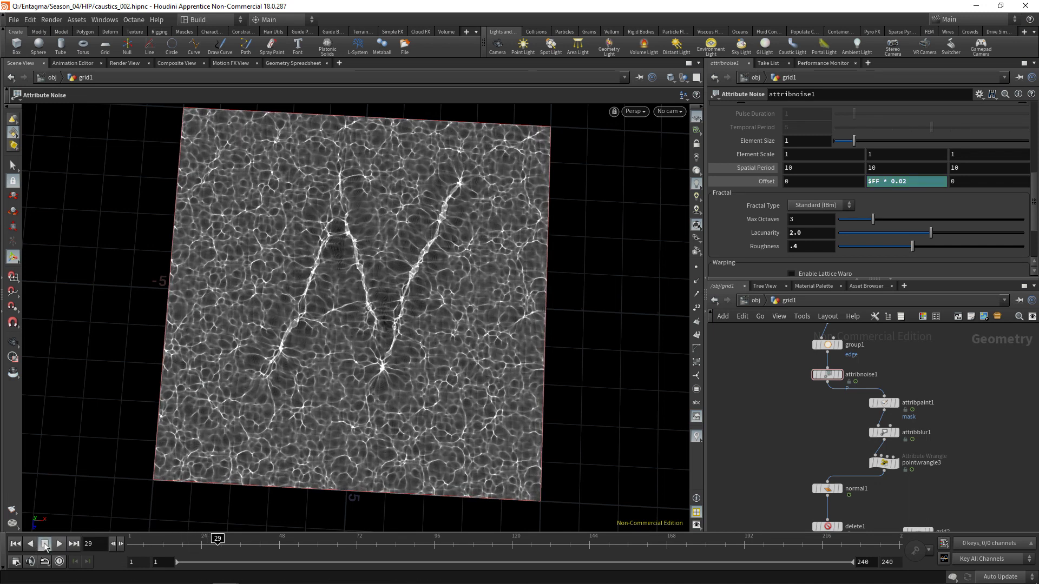